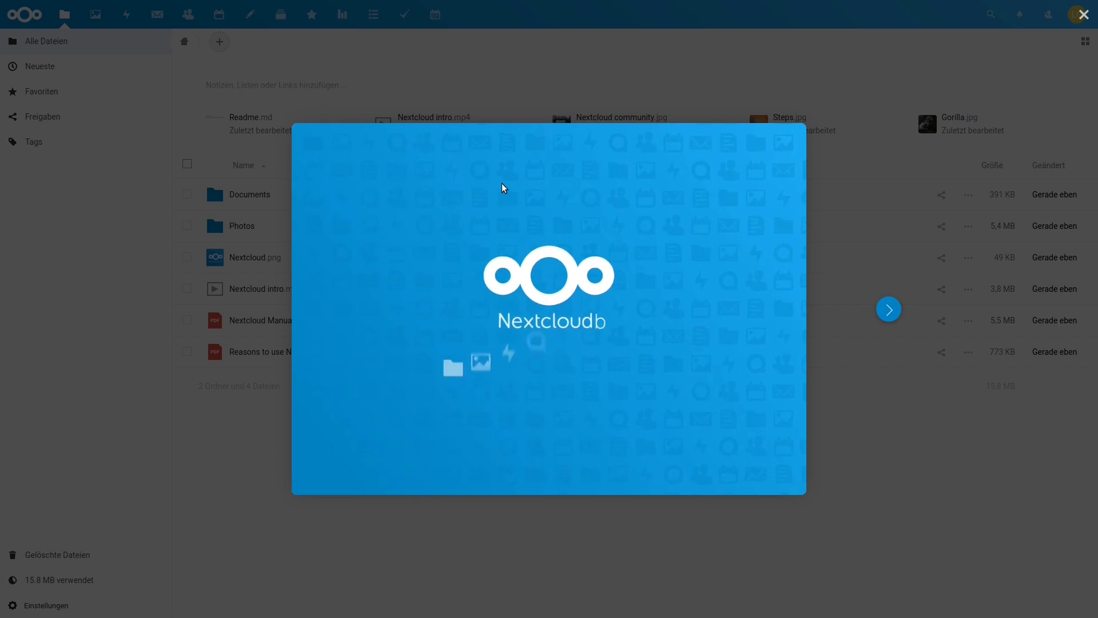
- Dismiss the welcome intro, open the Documents folder, and view the sharing options and comments of Example.md
key("Escape")
left_click(235, 195)
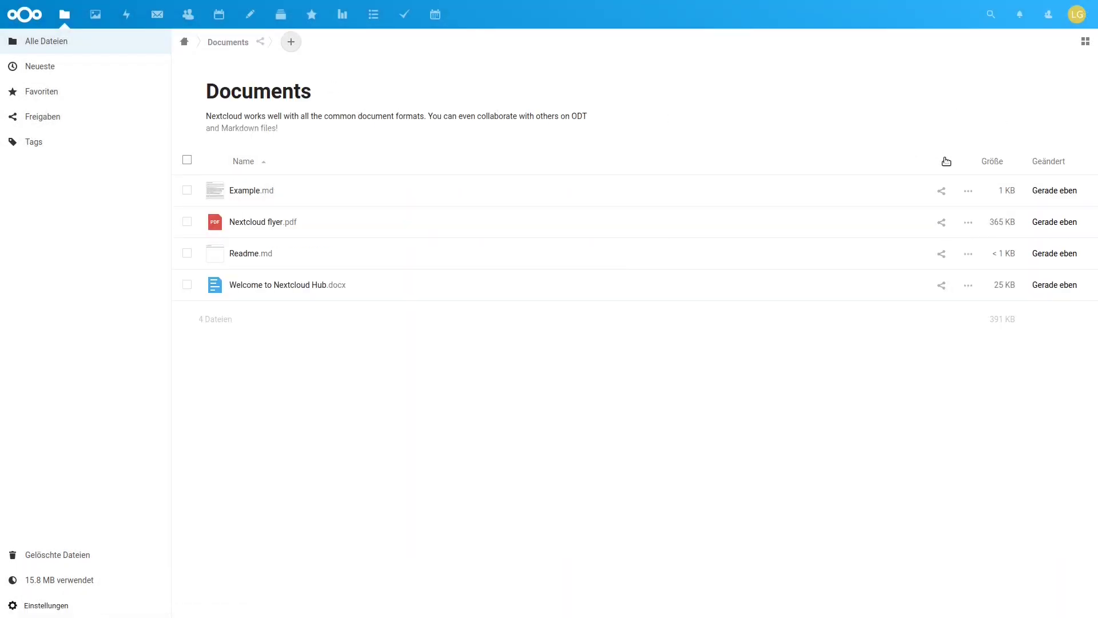
left_click(941, 190)
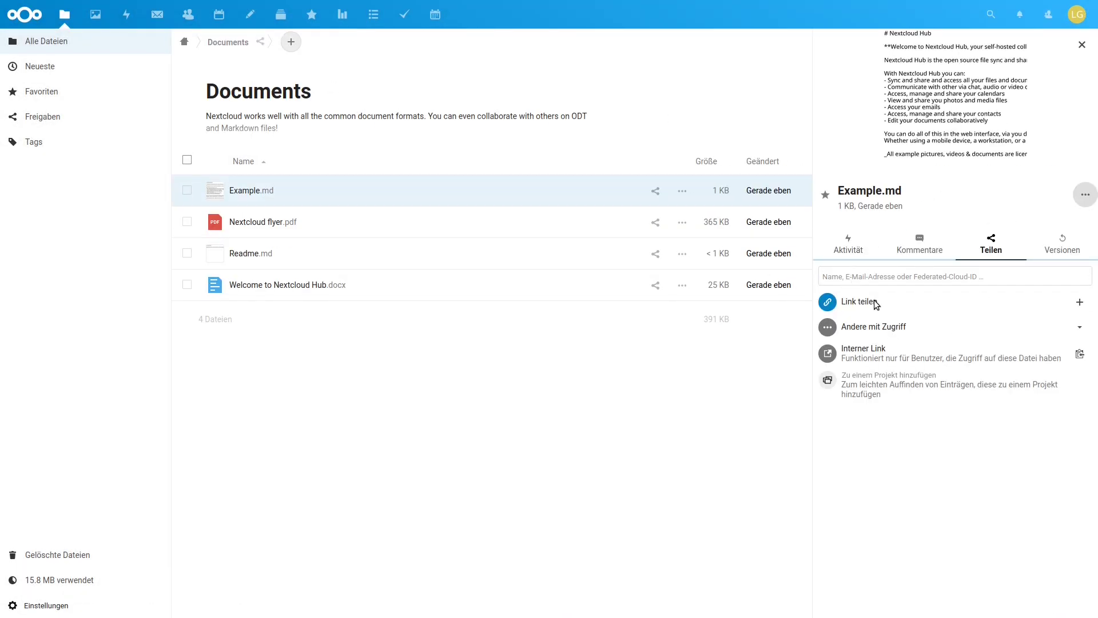
left_click(898, 240)
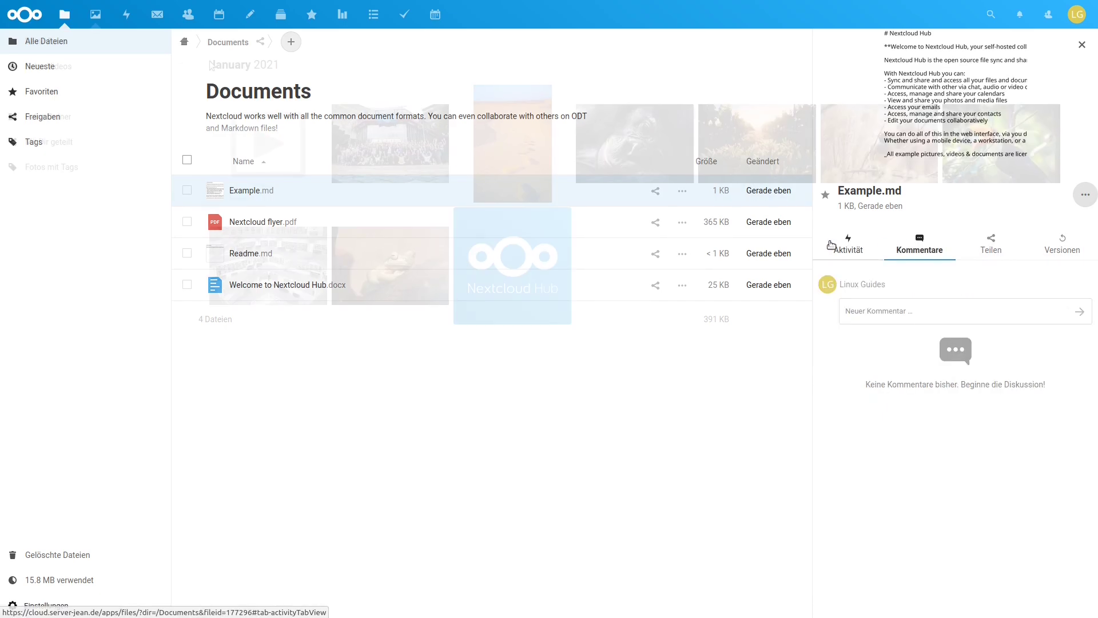
- View Gorilla.jpg in the photo gallery and page through the pictures past Vineyard.jpg
left_click(629, 155)
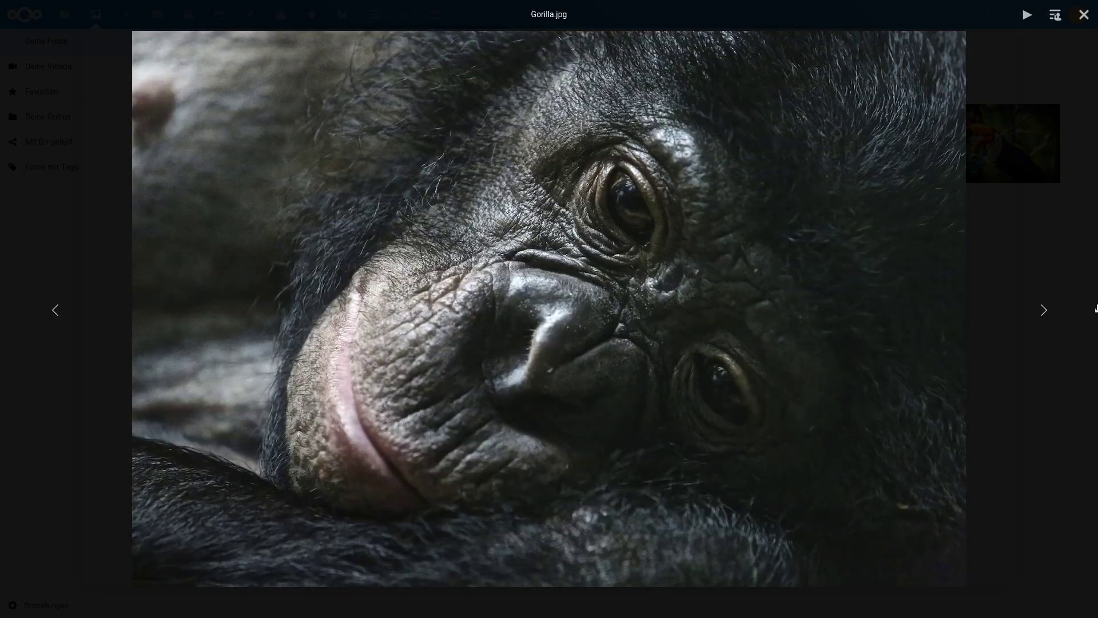
left_click(1043, 309)
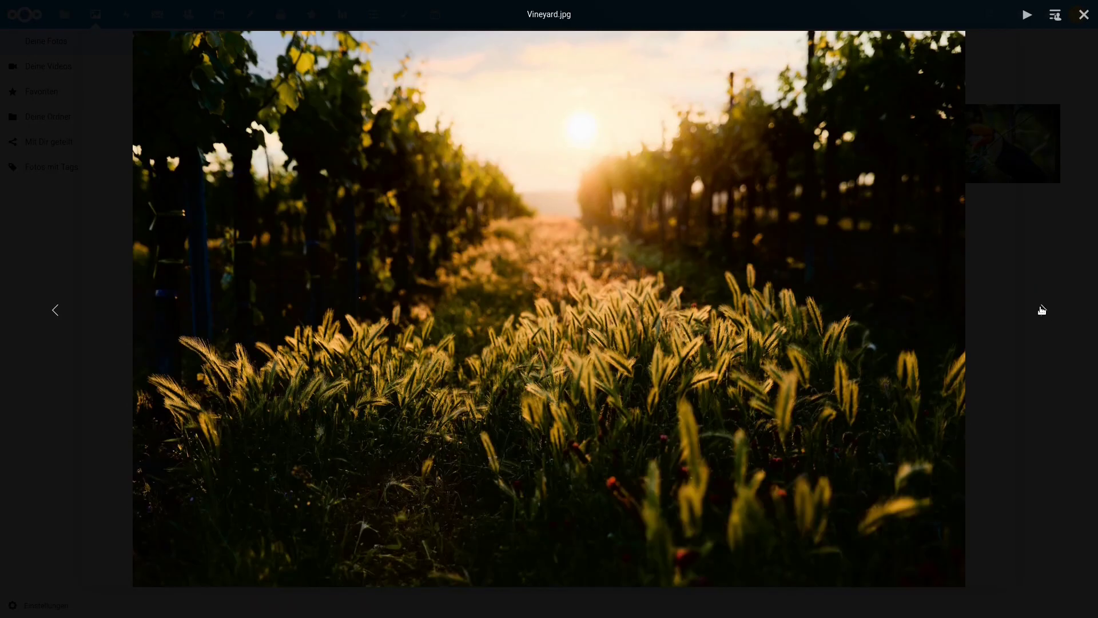
left_click(1042, 310)
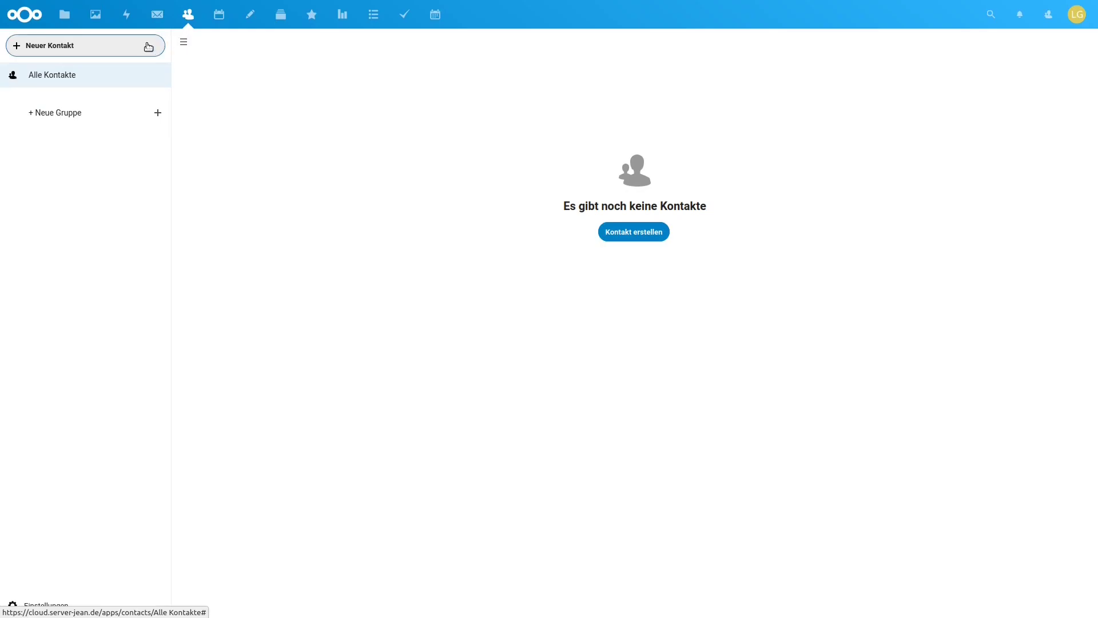
- Create a new contact and enter the contact's full name
left_click(148, 47)
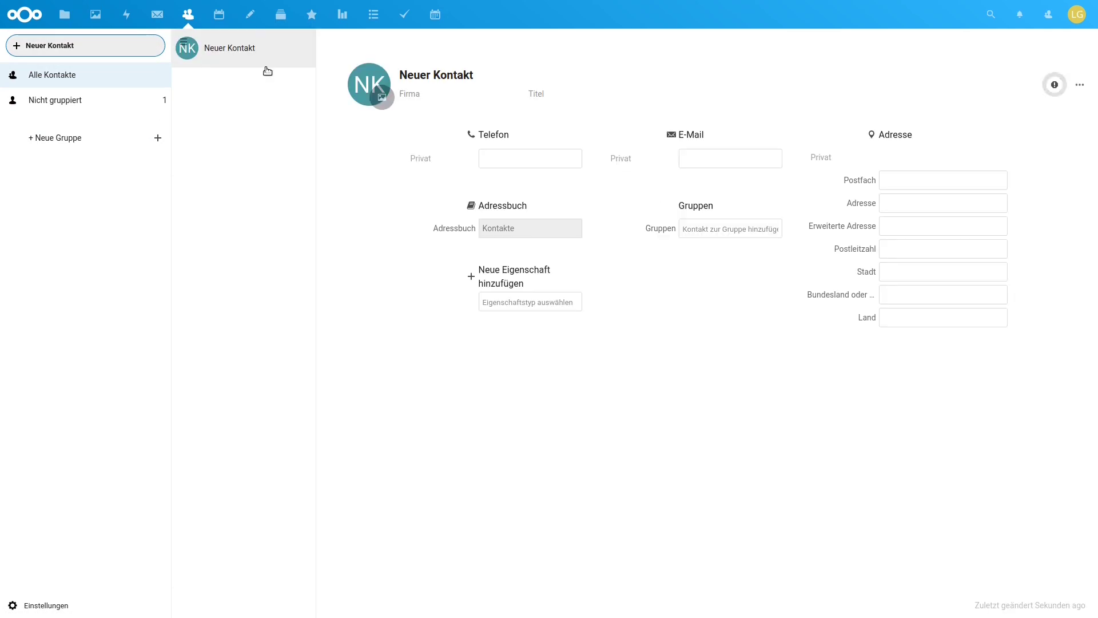
triple_click(424, 72)
type("Alice Mustermann")
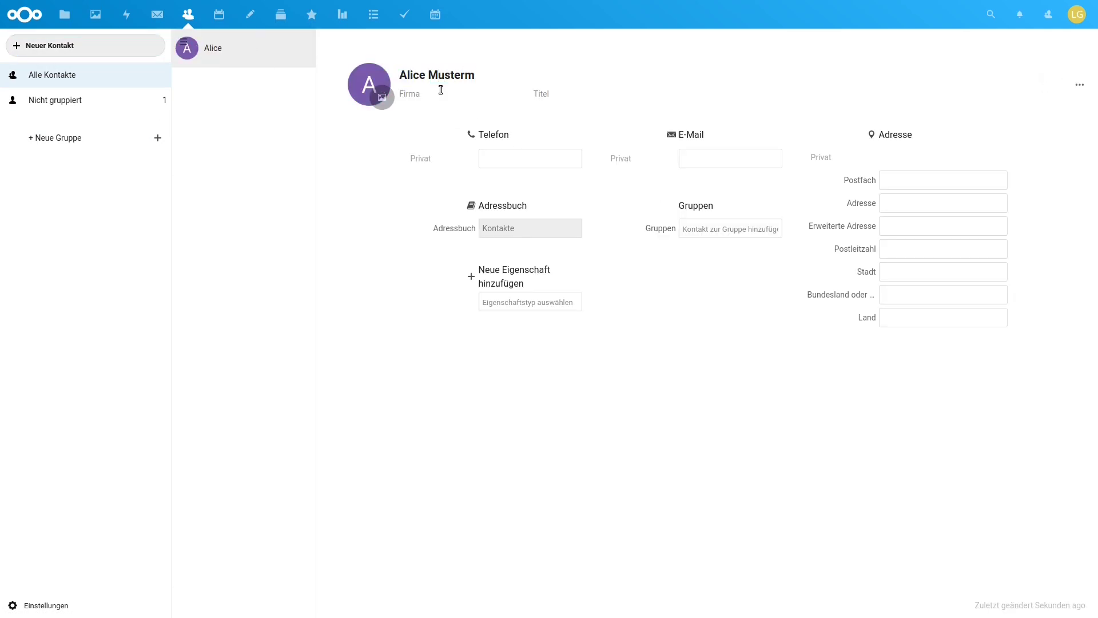
left_click(500, 158)
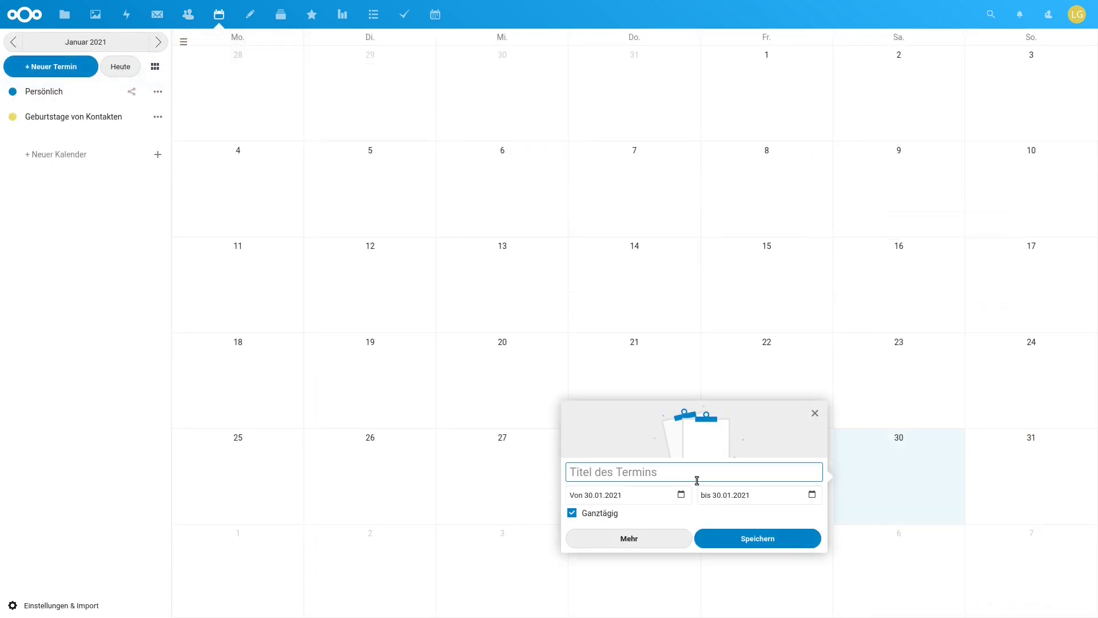
- Title the calendar event on 30.01.2021 "Friseur", turn off all-day, pick its start time and save it
type("Friseur")
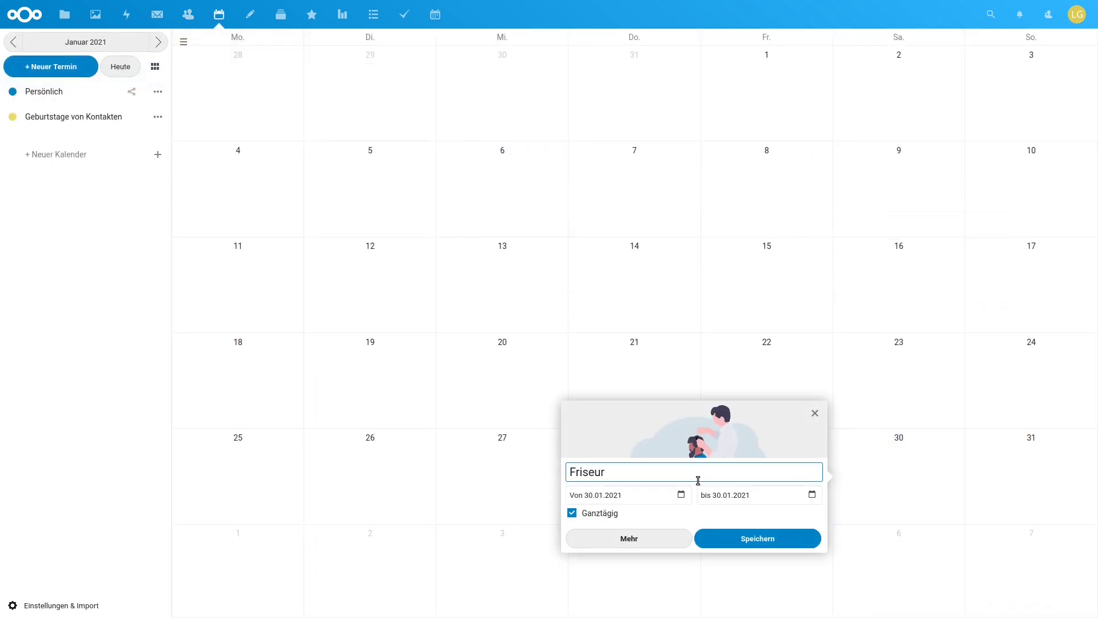
left_click(619, 514)
left_click(618, 496)
left_click(649, 468)
left_click(603, 426)
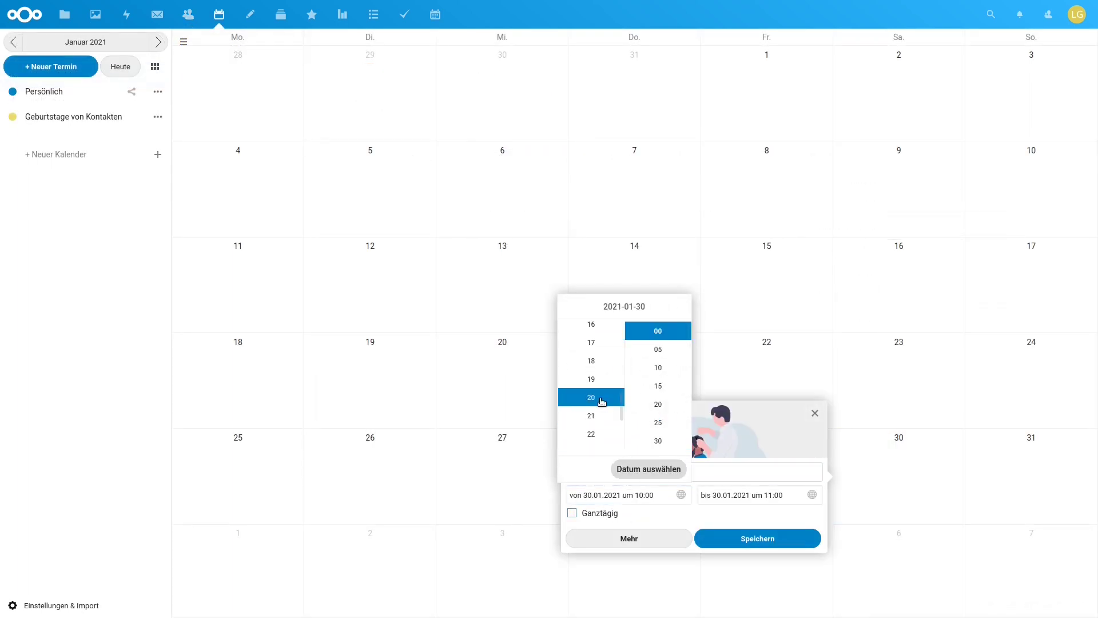
left_click(729, 534)
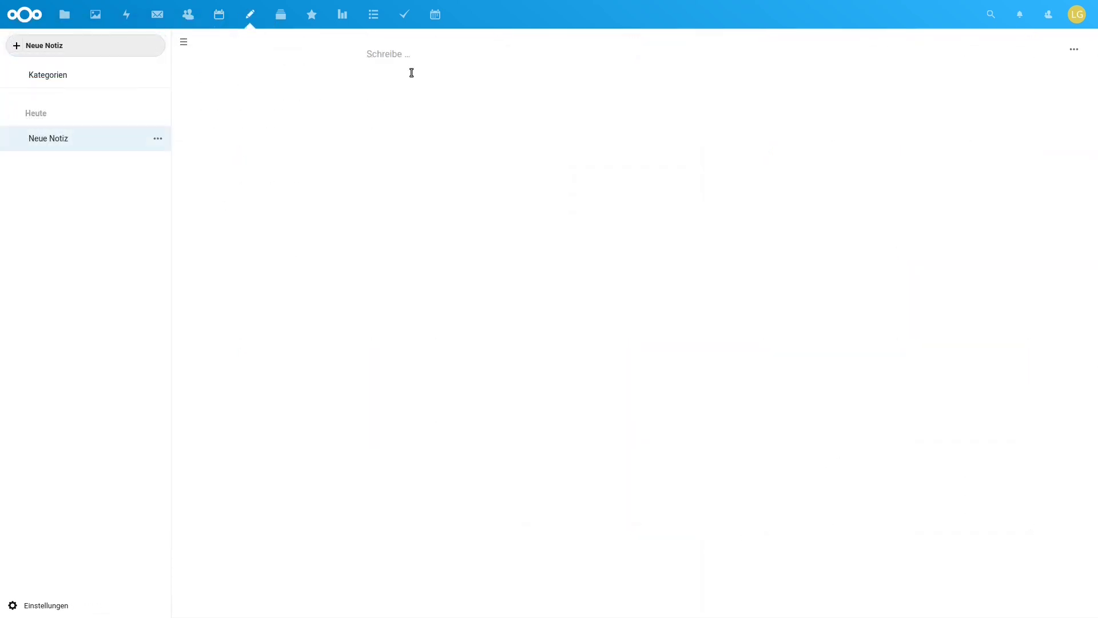
- Write a note with the heading "# Das ist eine wichtige Notiz" and the line "Schaut bei her hosting.de vorbei" below a blank line
type("# Das ist eine wi")
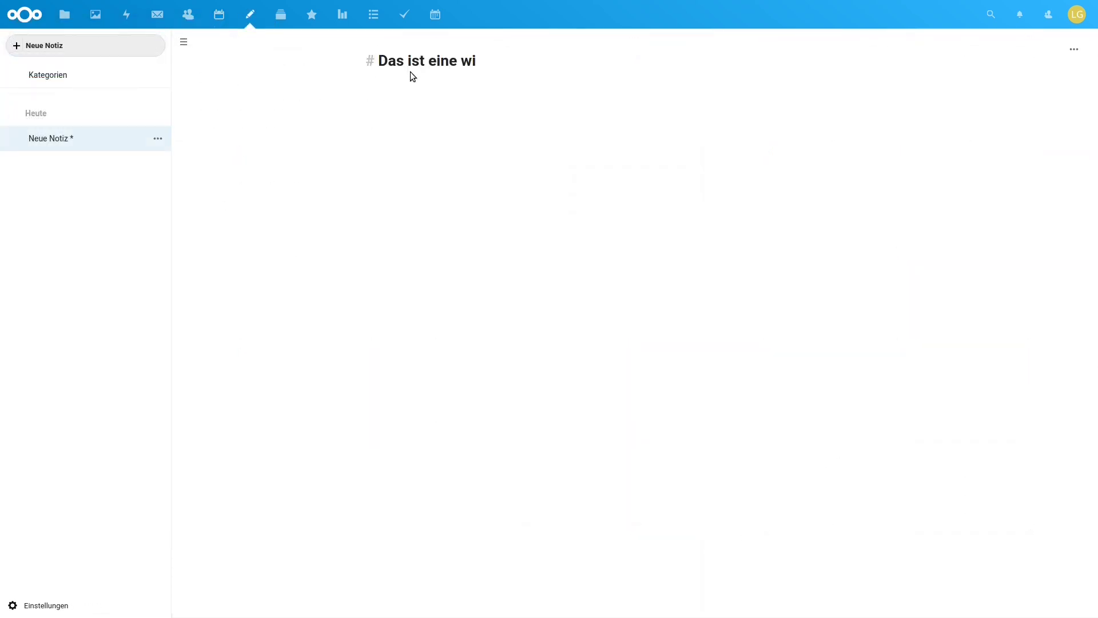
type("chtige Notiz")
key("Return")
key("Return")
type("Sc")
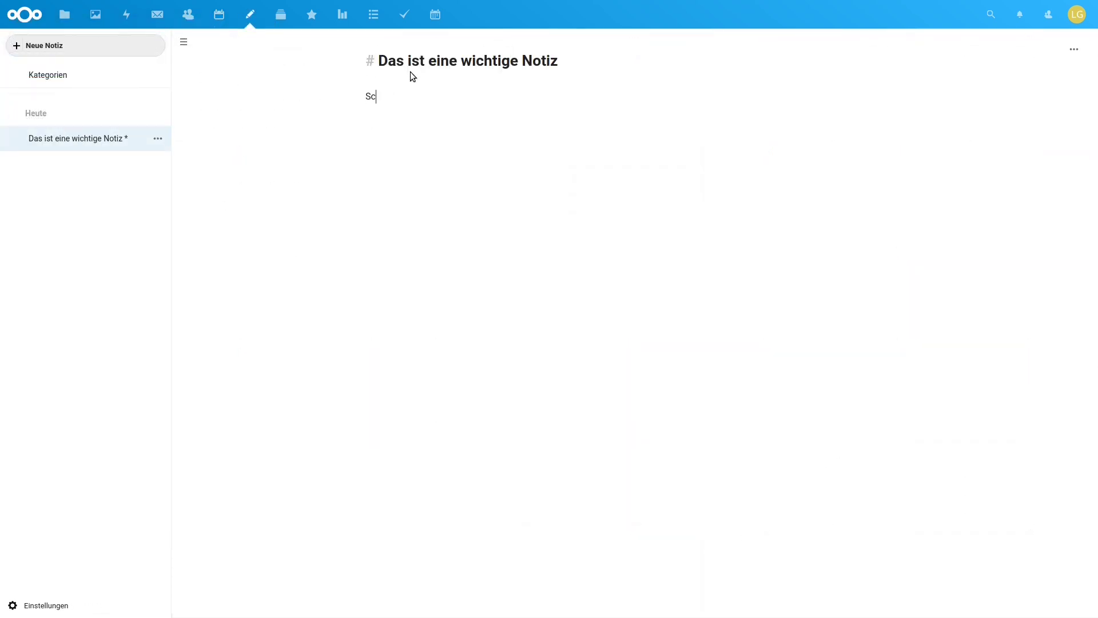
type("haut bei her hosting.de vorbei")
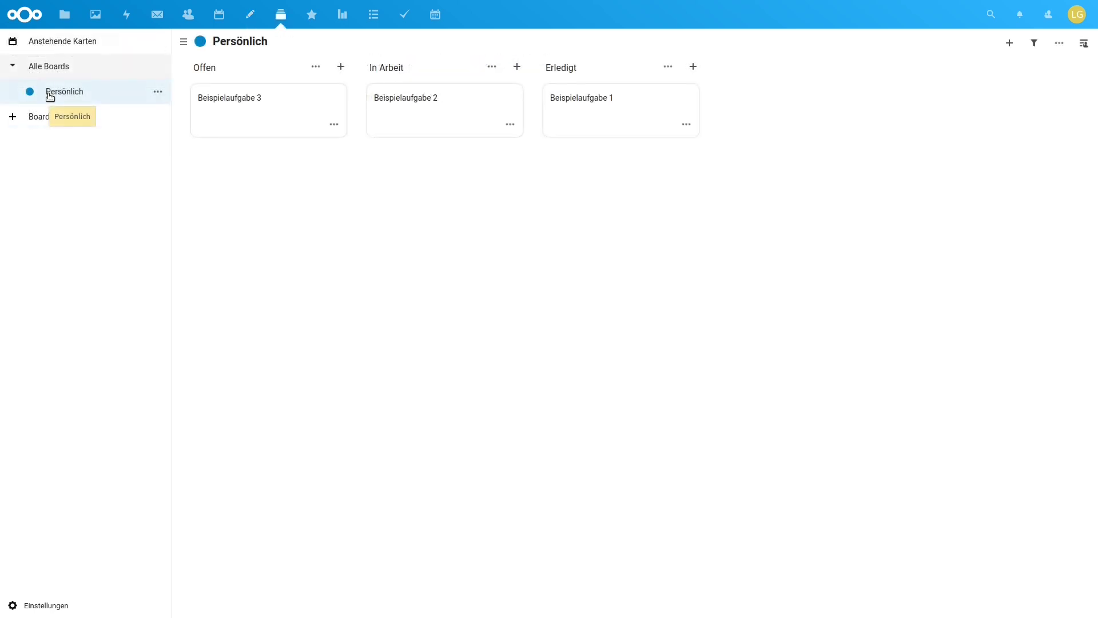
- Delete the card Beispielaufgabe 3 from the Persönlich board and add a card "Video aufnehmen" to the Offen list
left_click(334, 124)
left_click(334, 254)
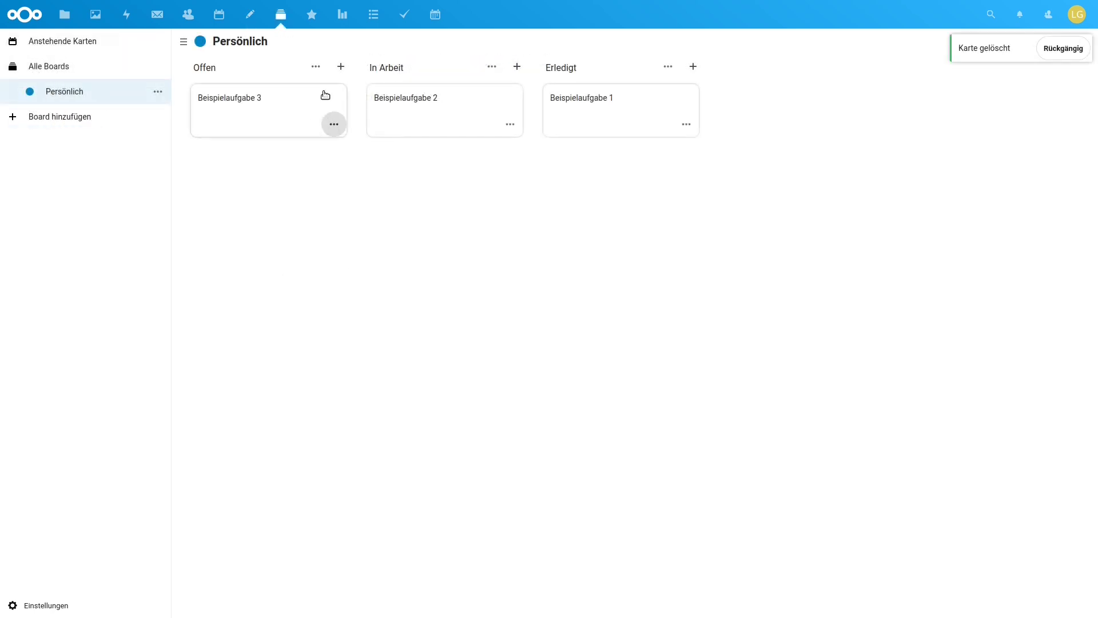
type("Video aufnehmen")
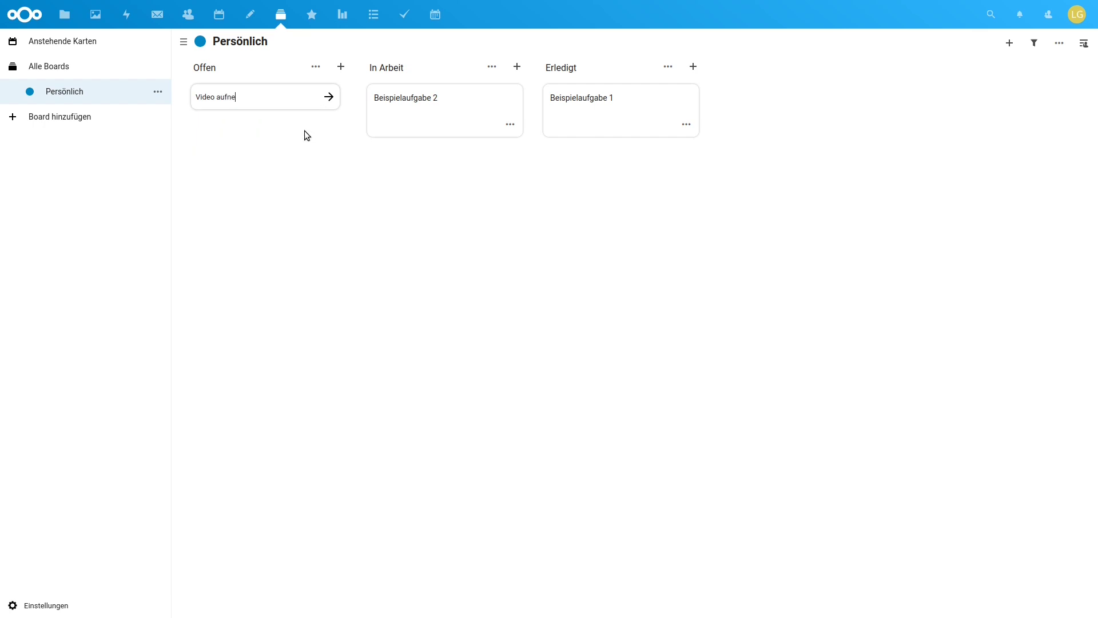
key("Return")
- Tag the "Video aufnehmen" card as Später and assign it to the account's own user
left_click(884, 138)
left_click(869, 206)
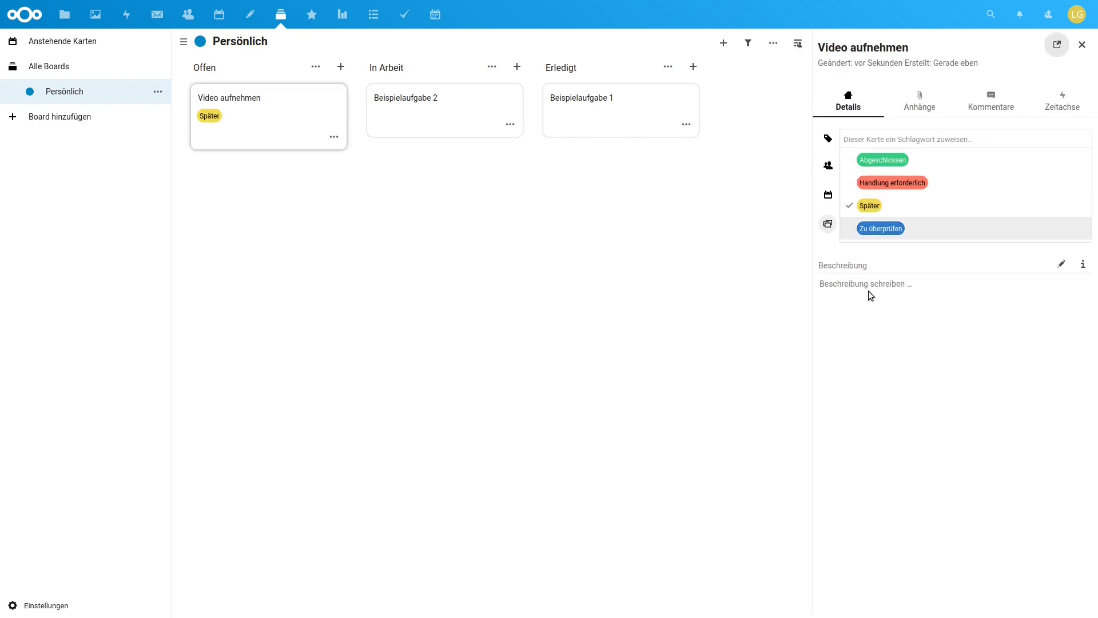
left_click(885, 164)
left_click(889, 190)
left_click(870, 316)
- Set the due date of the "Video aufnehmen" card to 2021-01-31
left_click(863, 192)
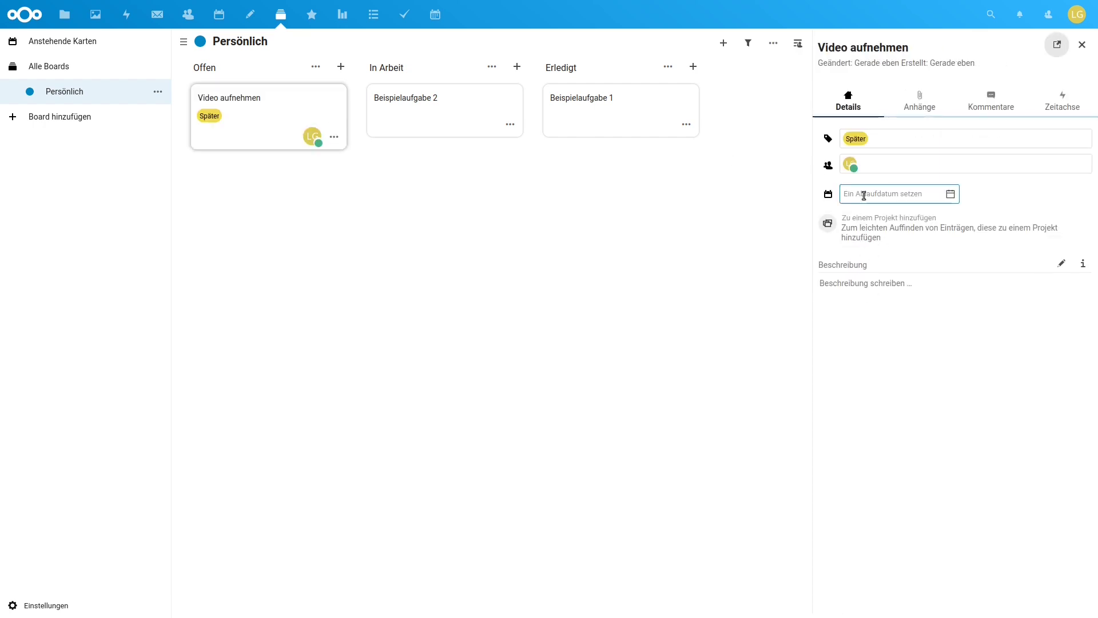
left_click(944, 337)
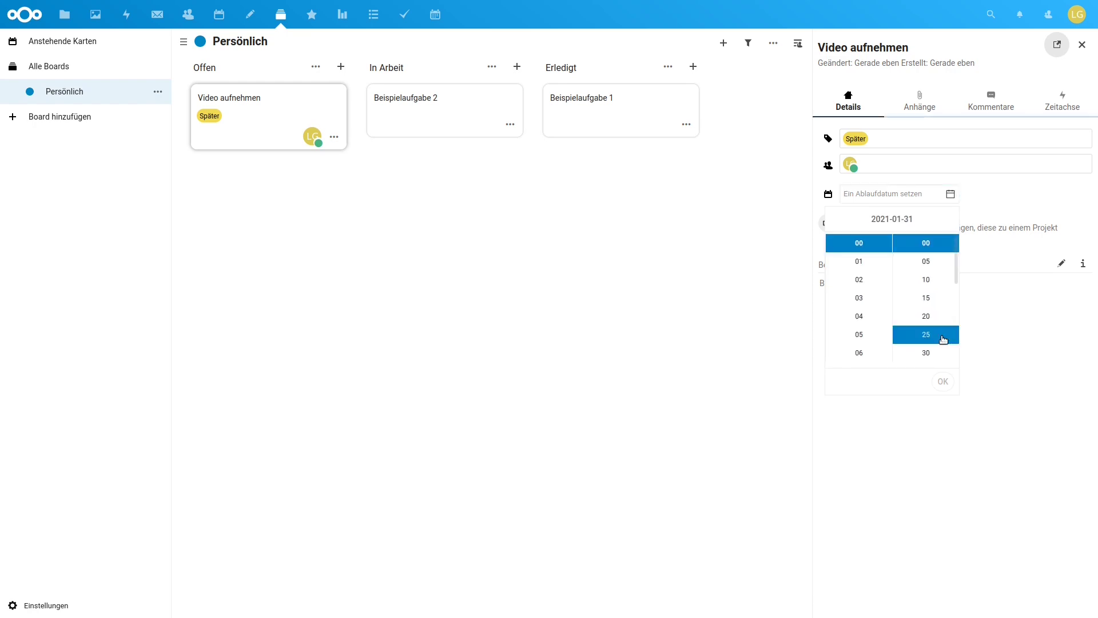
left_click(931, 380)
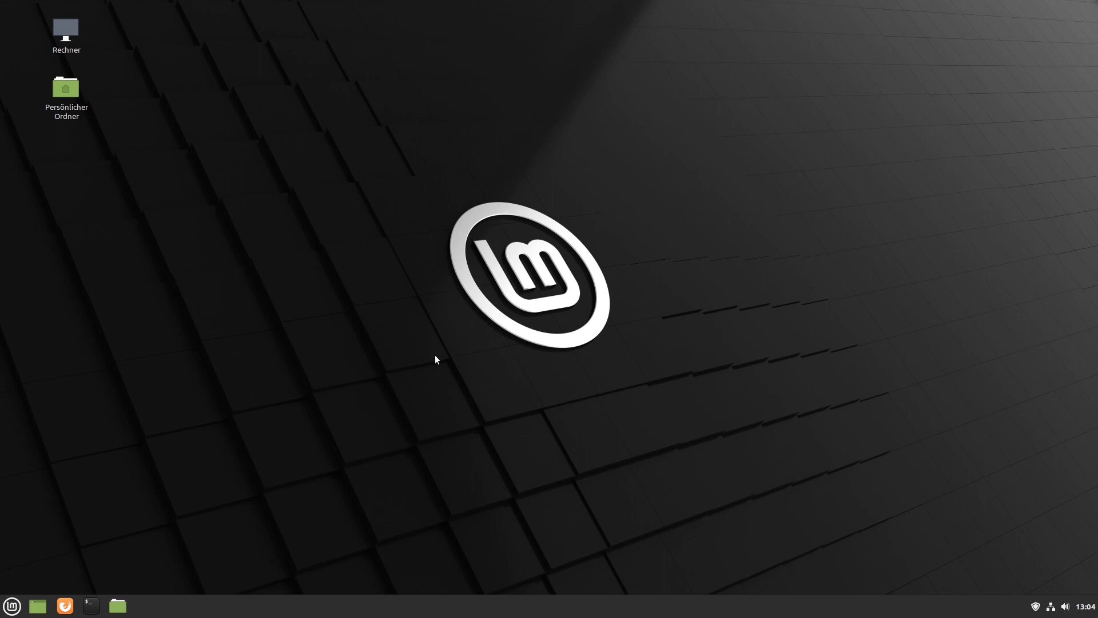
- Browse the installed applications by category on the Linux Mint desktop, including Internet and Systemverwaltung
left_click(11, 605)
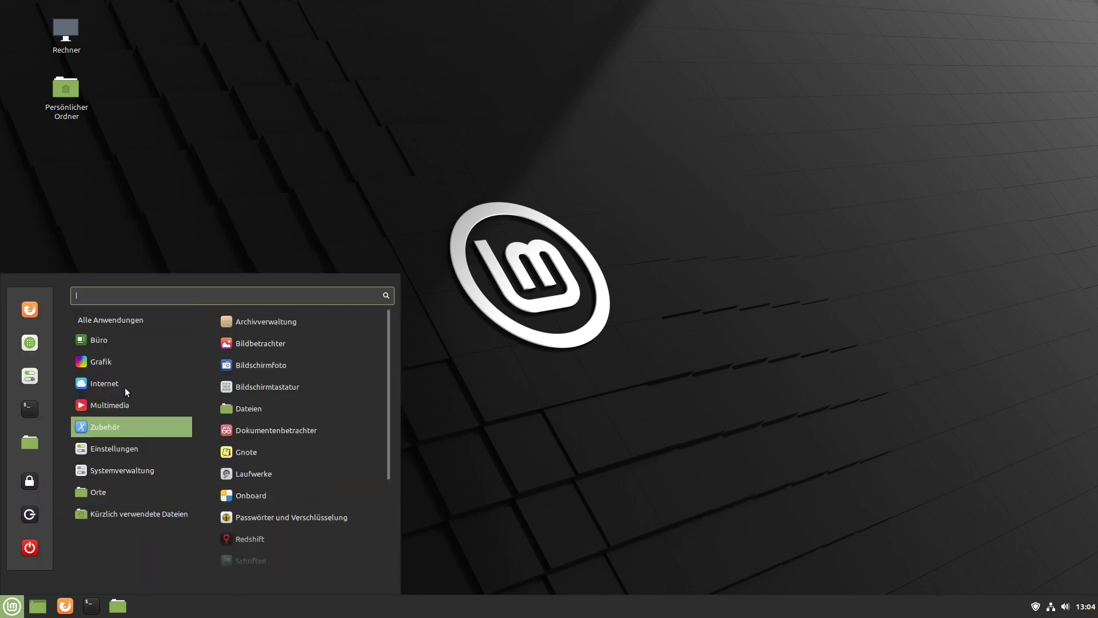
mouse_move(131, 383)
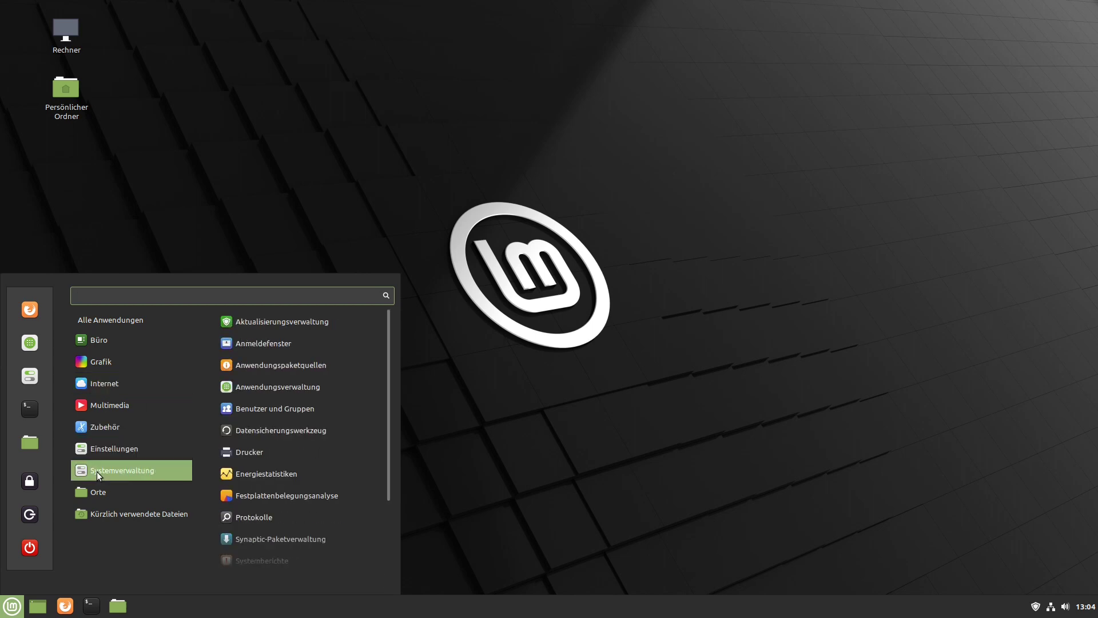
- Look at the home folder in the file manager, restore its maximized window to floating size and minimize it
left_click(36, 327)
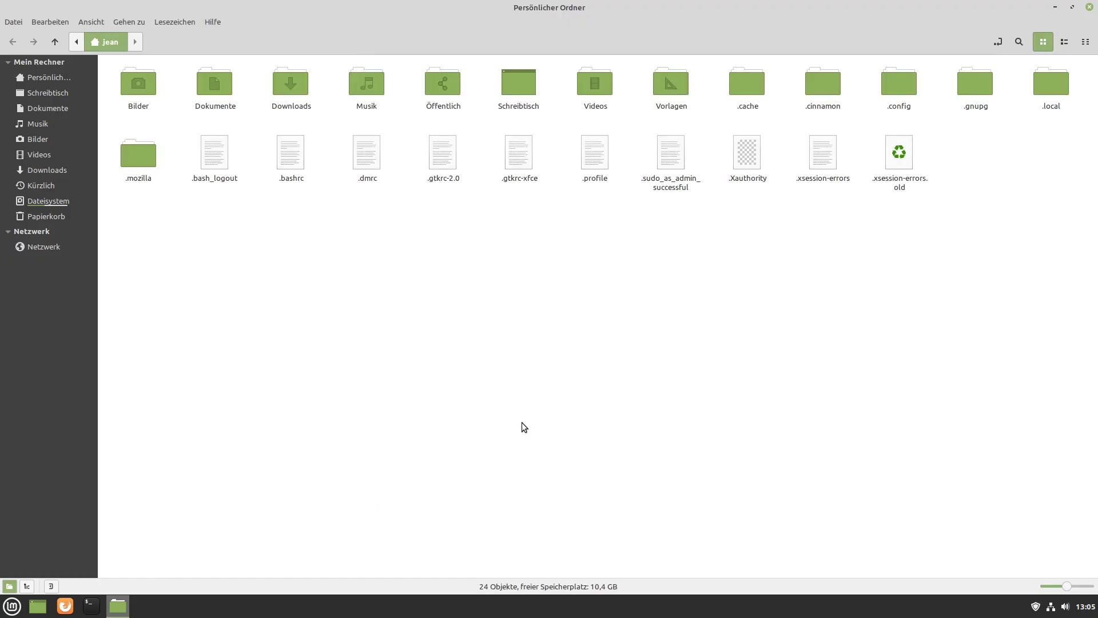
left_click_drag(978, 6, 912, 115)
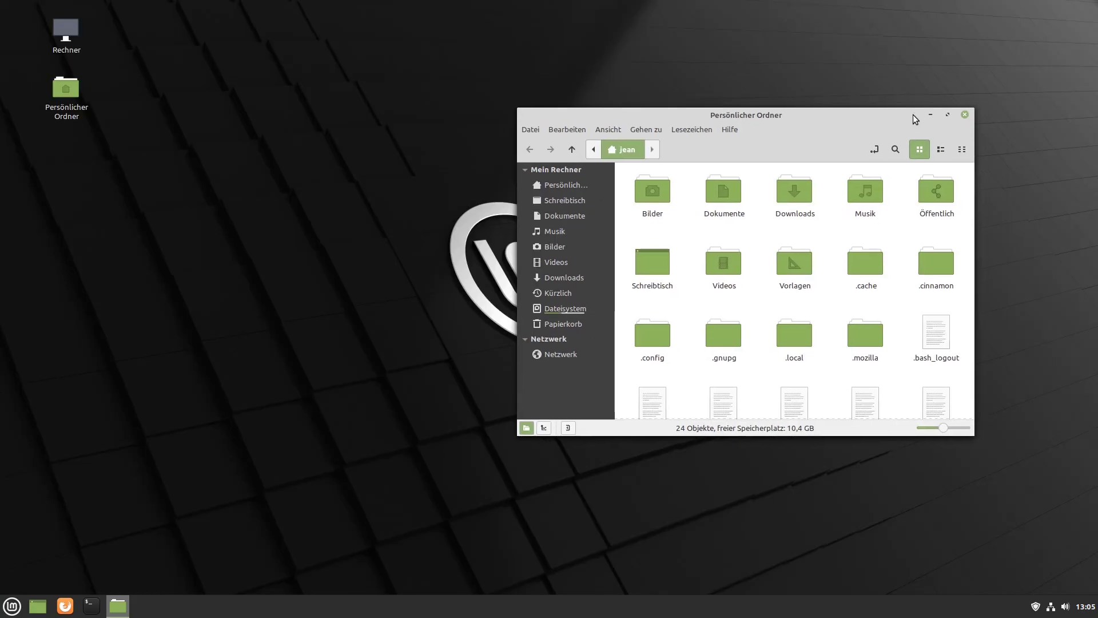
left_click(931, 115)
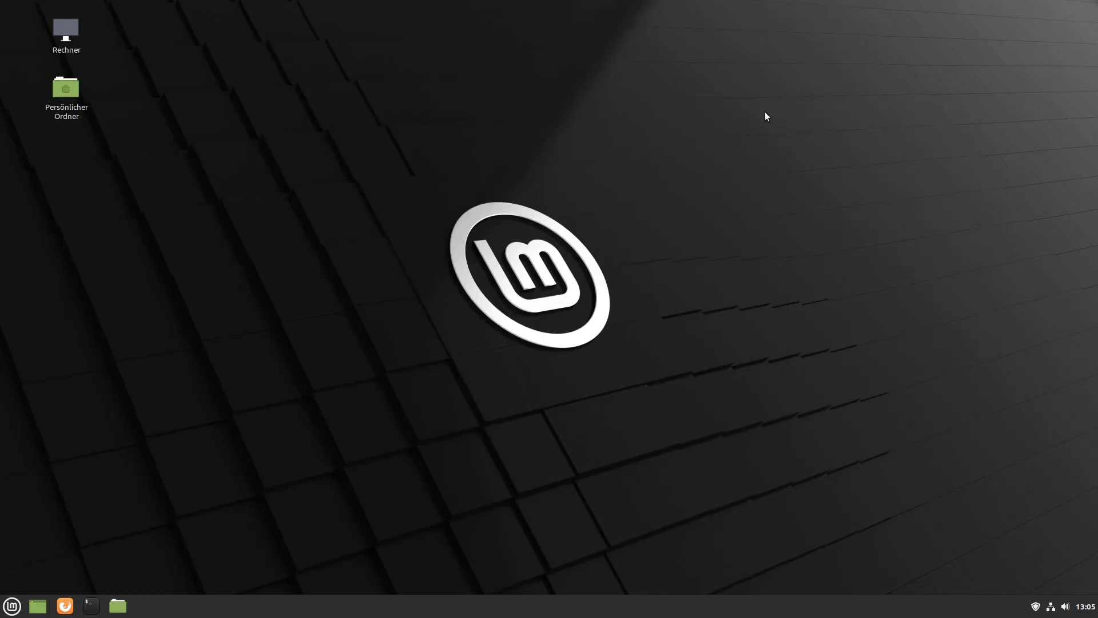
- Check the clock's calendar and the network connection details on the desktop
left_click(1085, 606)
left_click(1052, 607)
left_click(1052, 607)
left_click(1055, 607)
- Look through the installed Büro applications, including the LibreOffice programs
left_click(12, 605)
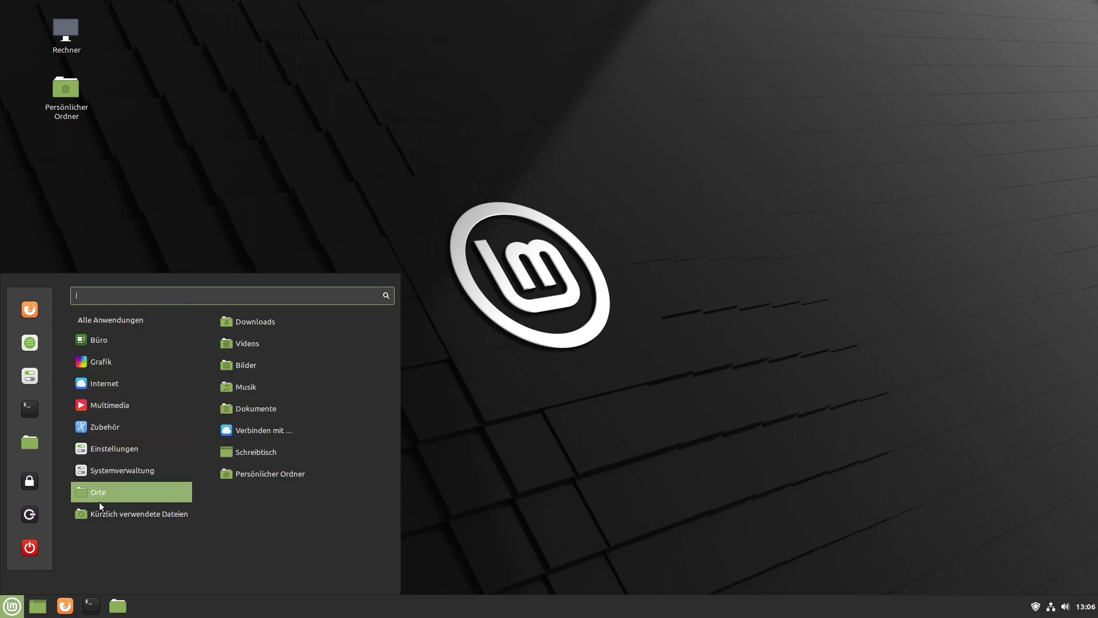
mouse_move(92, 340)
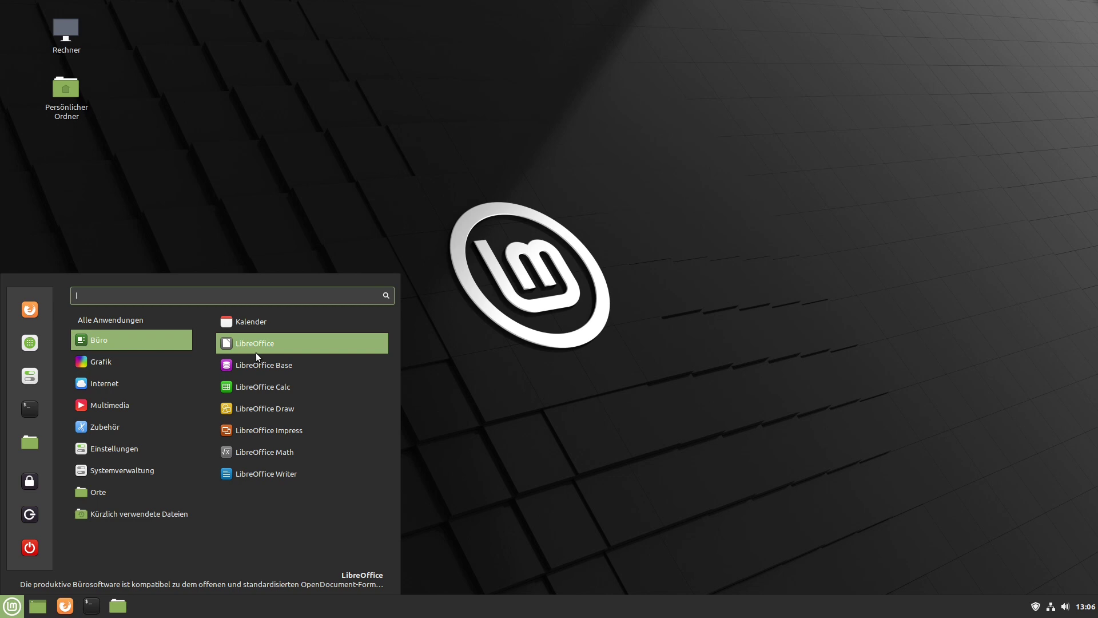
left_click(582, 405)
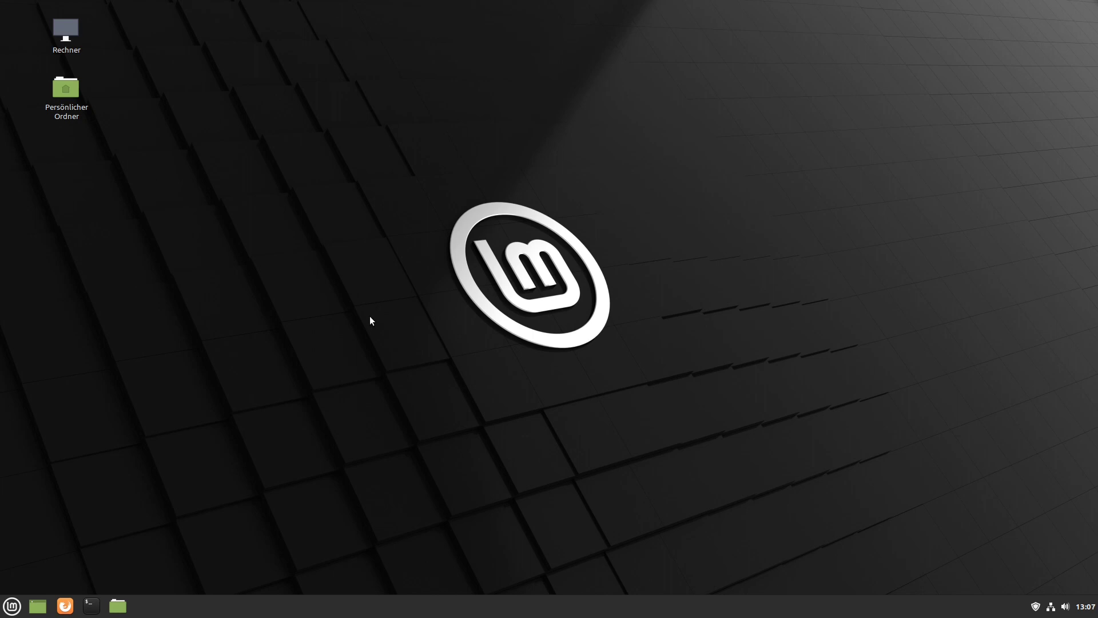
- Add a fifth workspace in the workspace overview, remove it again, and return to Arbeitsfläche 1
key("ctrl+alt+Up")
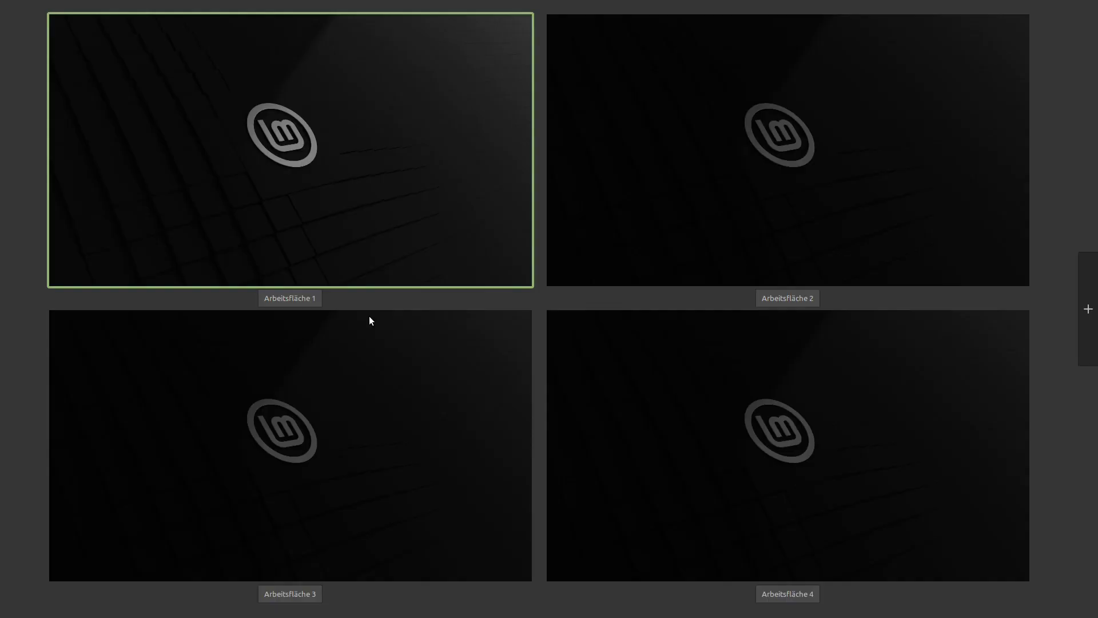
left_click(1088, 351)
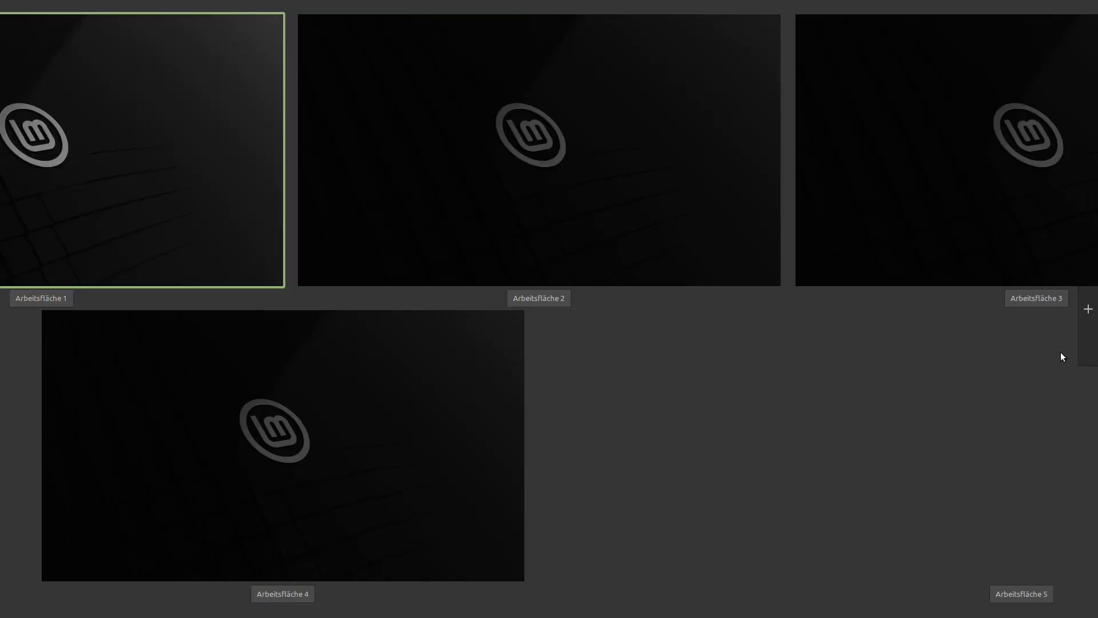
left_click(876, 312)
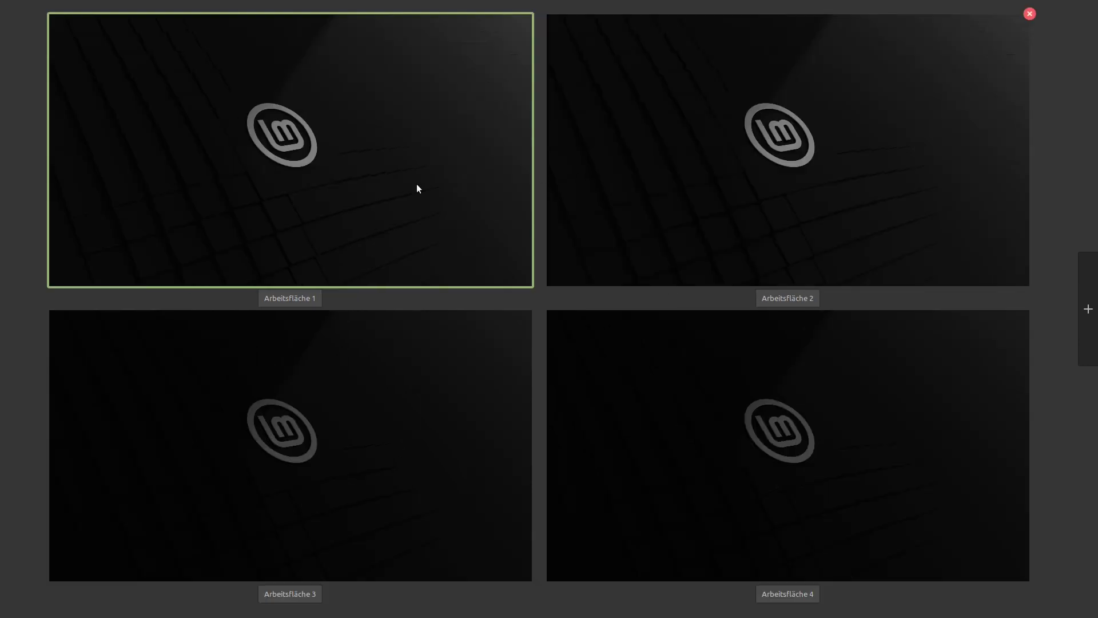
left_click(317, 205)
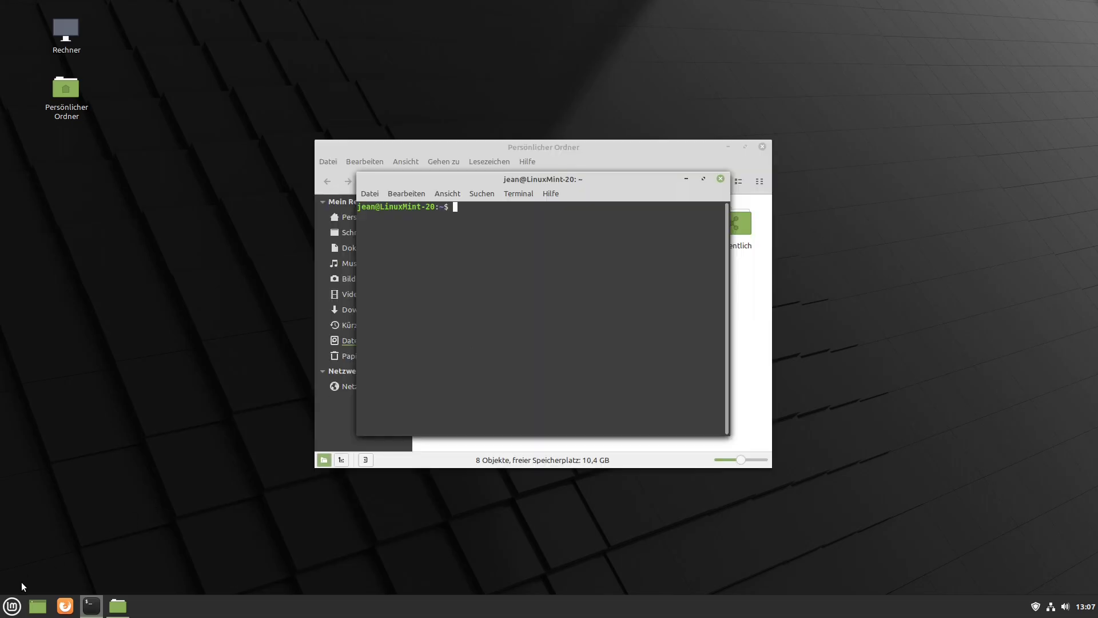
- Search the installed applications for "akt" and open the Aktive Ecken settings
left_click(16, 605)
type("akt")
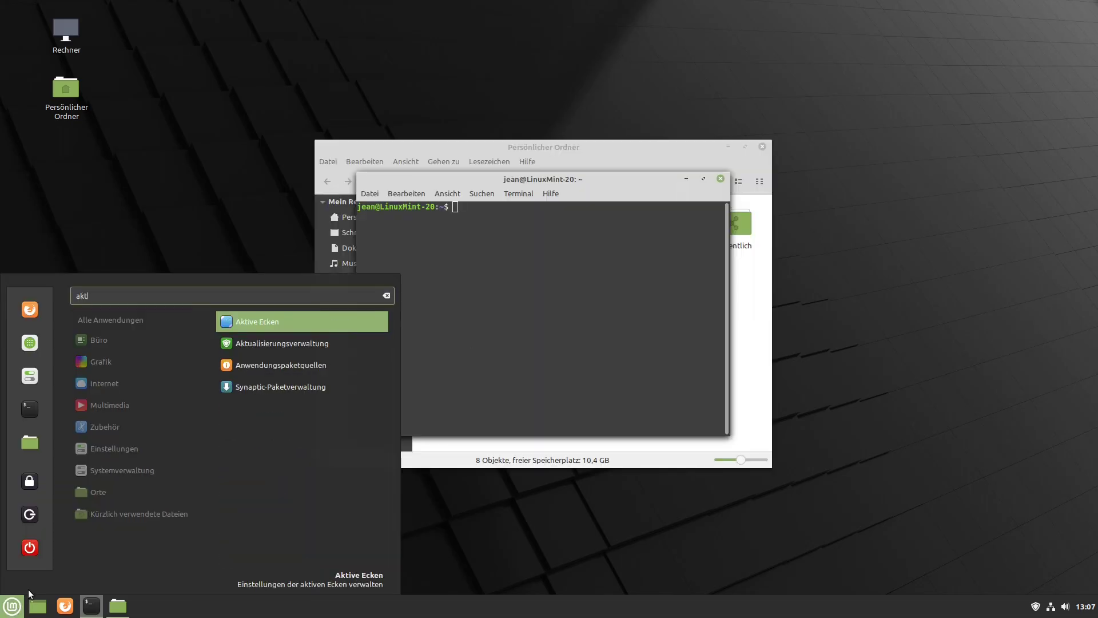
key("Return")
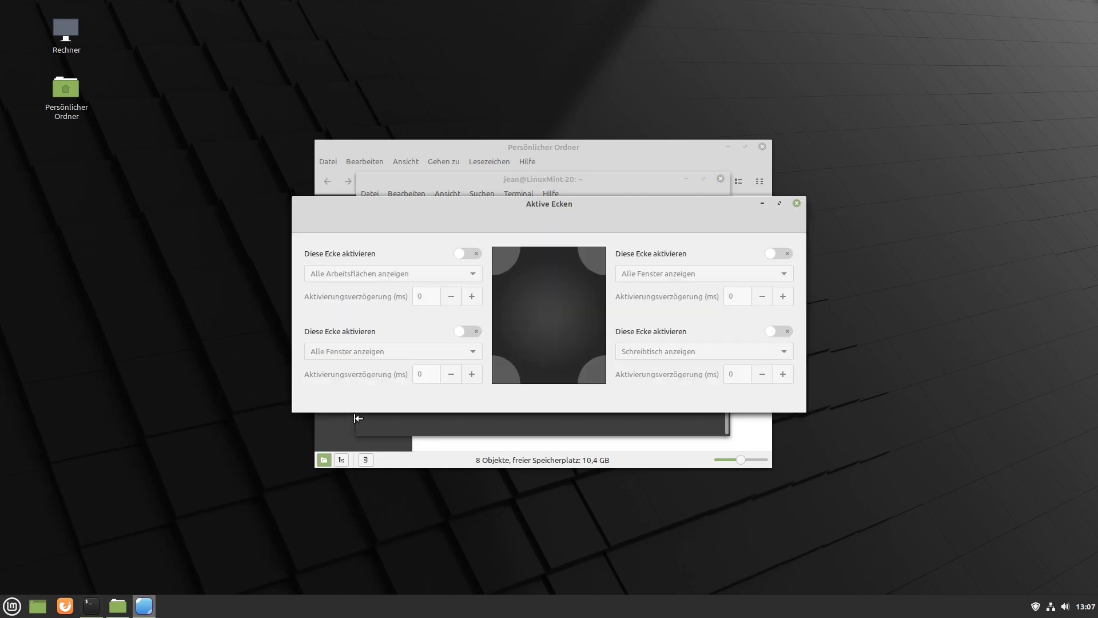
- Enable the lower-right screen corner, assign it the action Alle Fenster anzeigen, and close the Aktive Ecken settings
left_click(773, 331)
left_click(694, 351)
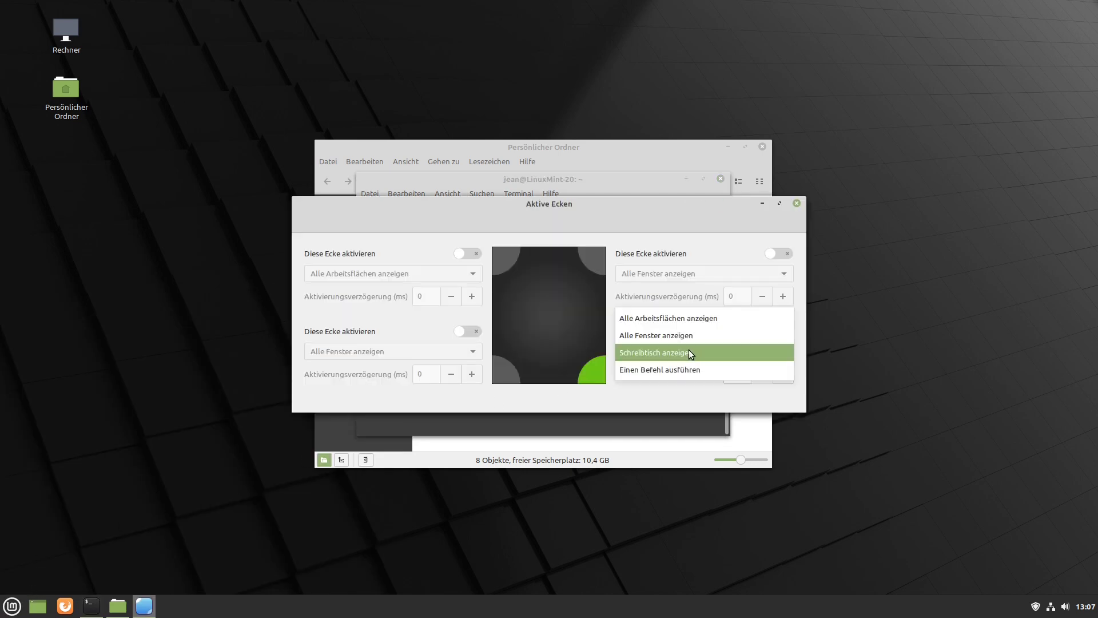
left_click(677, 336)
left_click(796, 205)
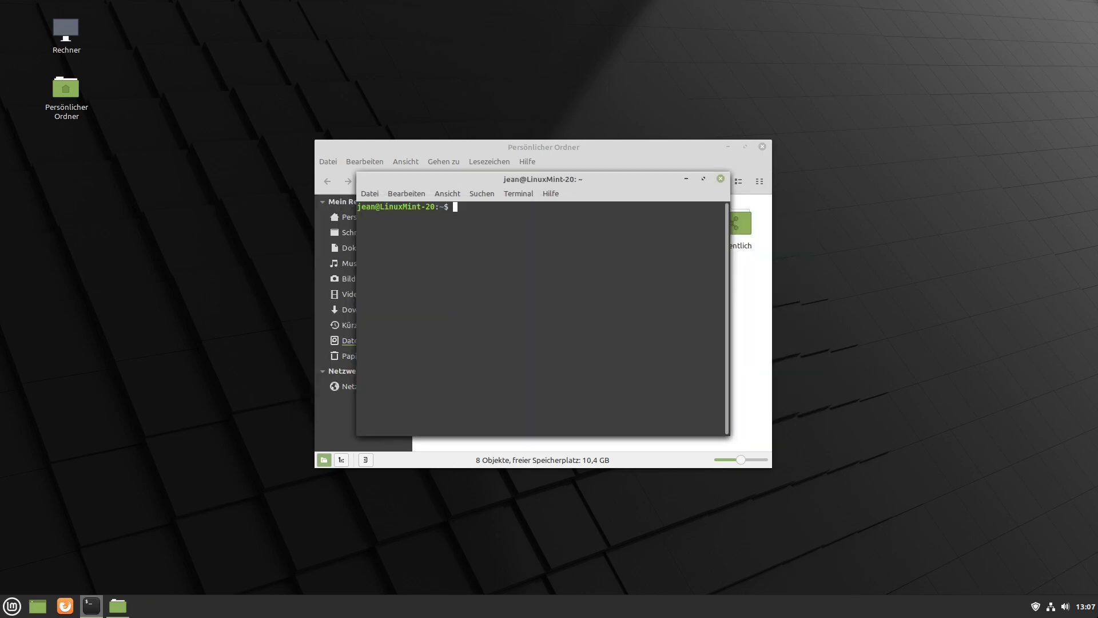
- Trigger the lower-right active corner, pick the terminal from the window overview, and close the file manager and terminal windows
mouse_move(1097, 617)
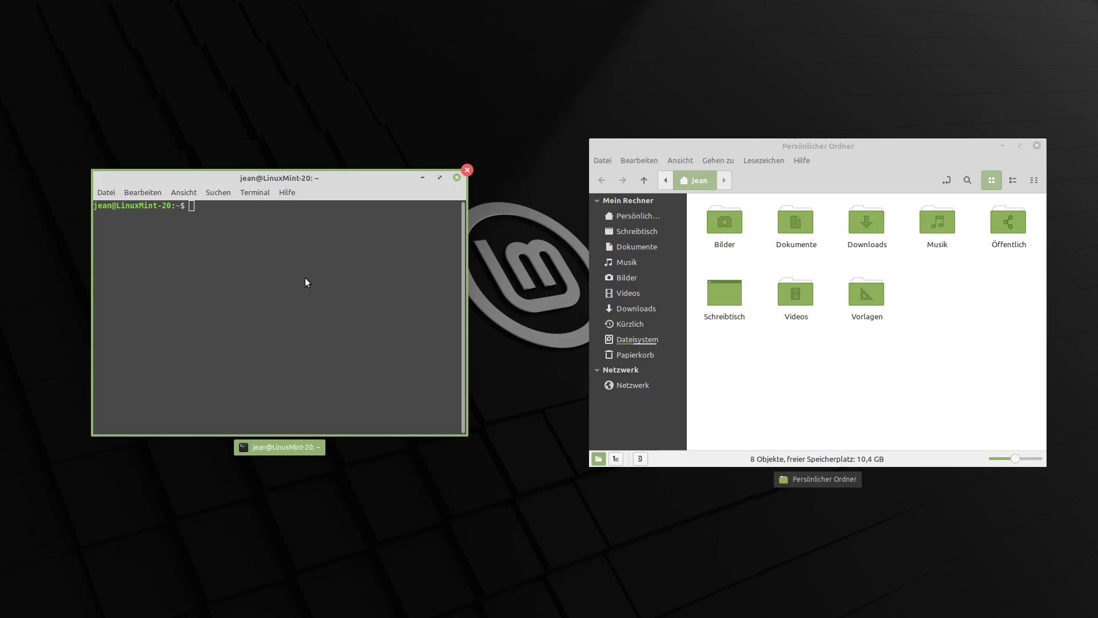
left_click(305, 277)
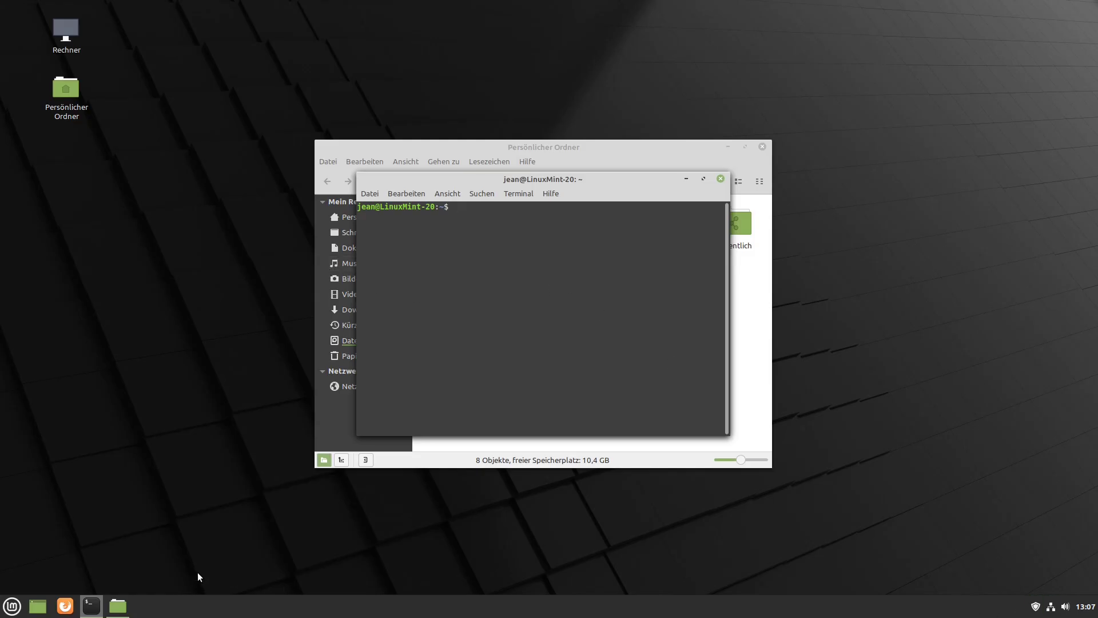
left_click(728, 147)
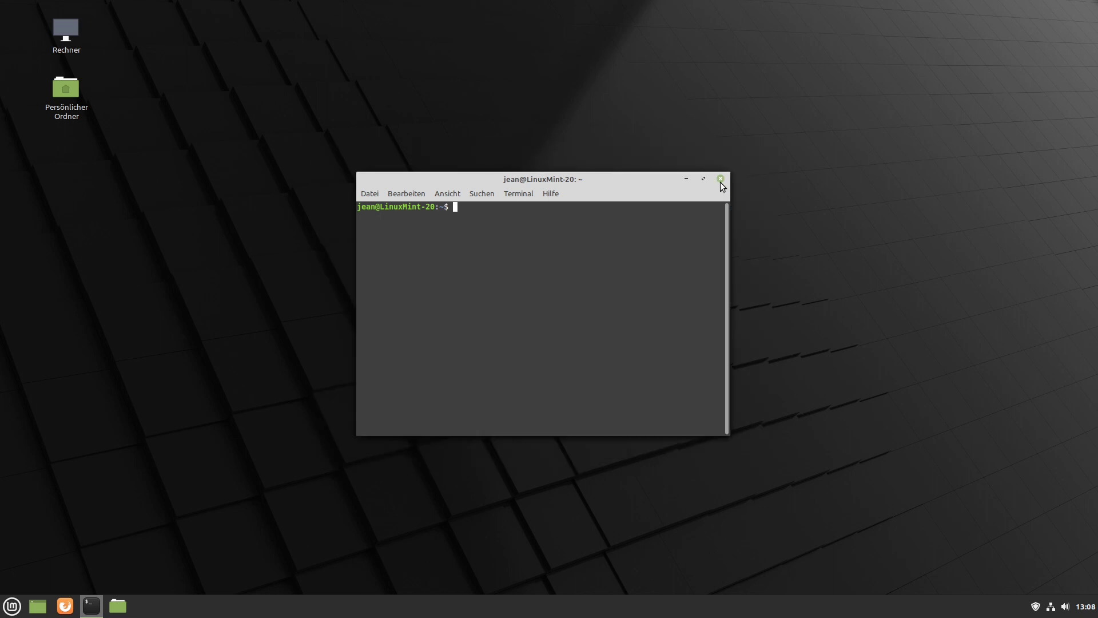
left_click(721, 179)
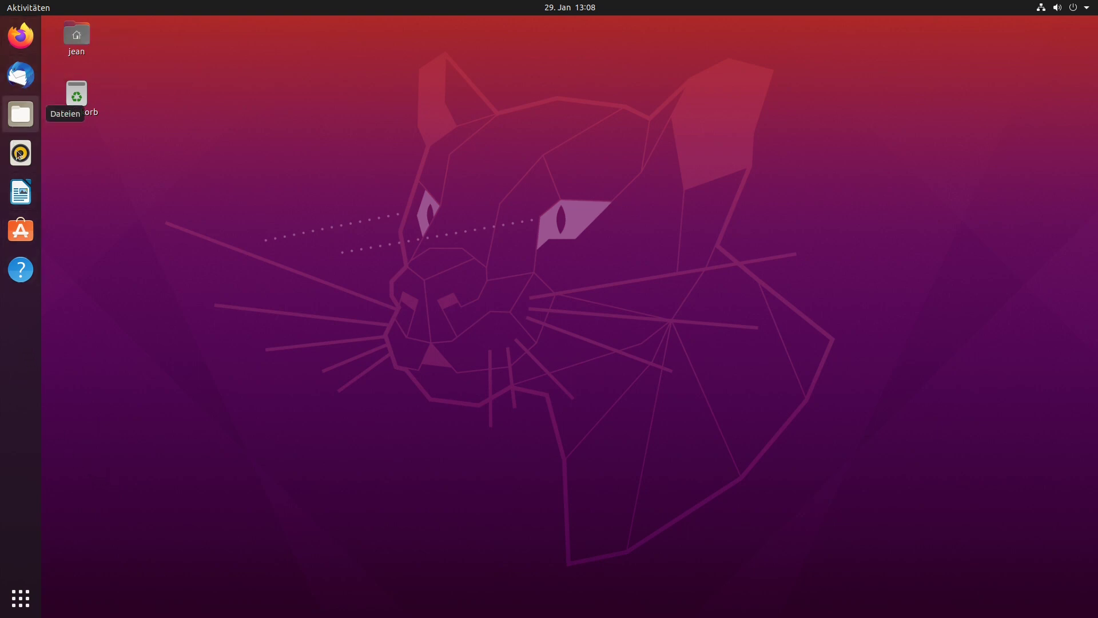
- On the Ubuntu desktop, open the file manager, restore its window from full size, and launch Rhythmbox
left_click(20, 115)
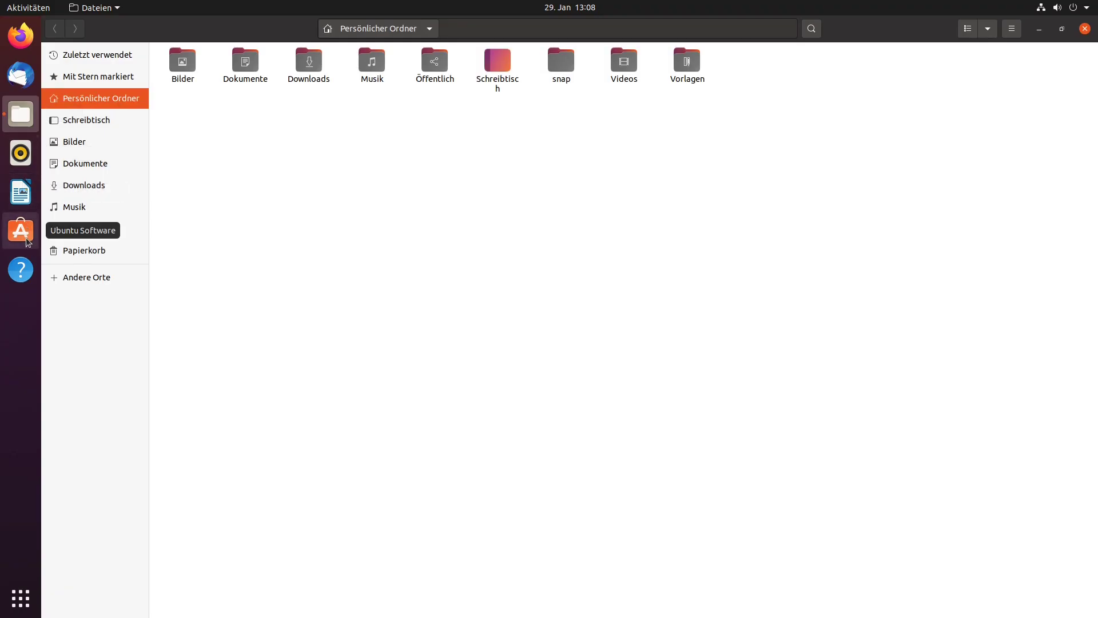
double_click(226, 33)
left_click(20, 153)
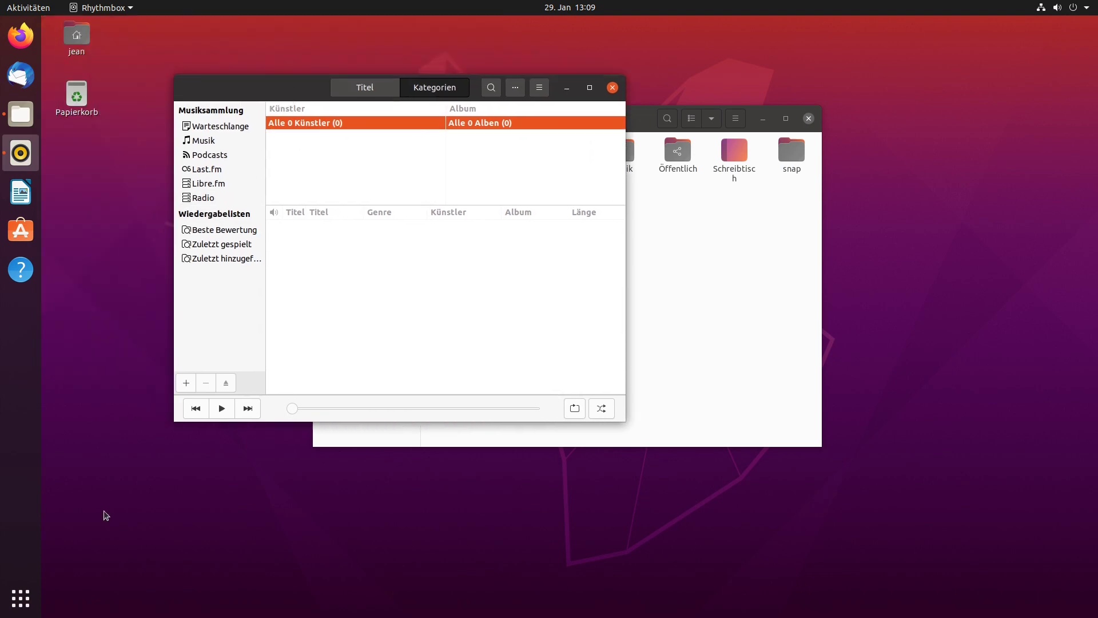
- Look through both pages of the installed applications on Ubuntu
left_click(21, 598)
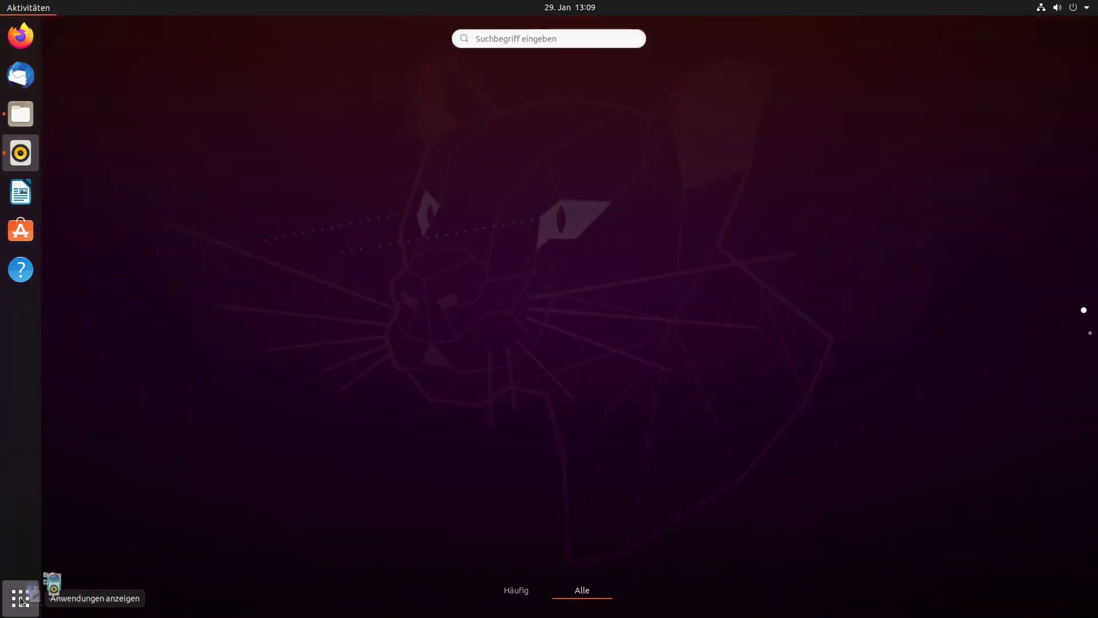
scroll(505, 366, "down", 1)
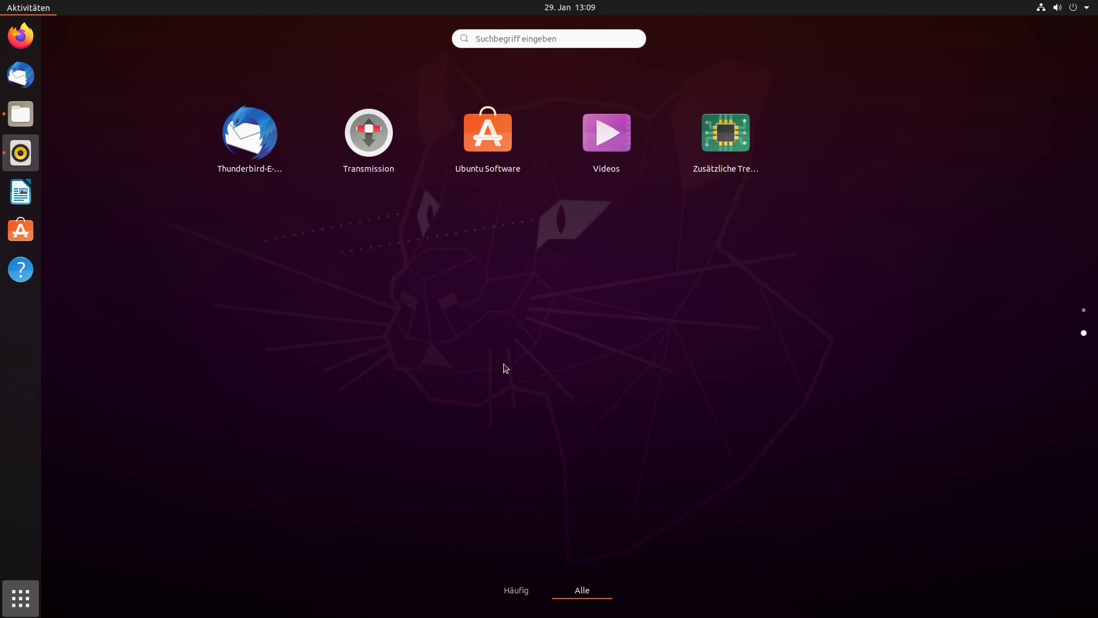
scroll(502, 368, "up", 1)
left_click_drag(495, 372, 487, 260)
scroll(489, 269, "down", 1)
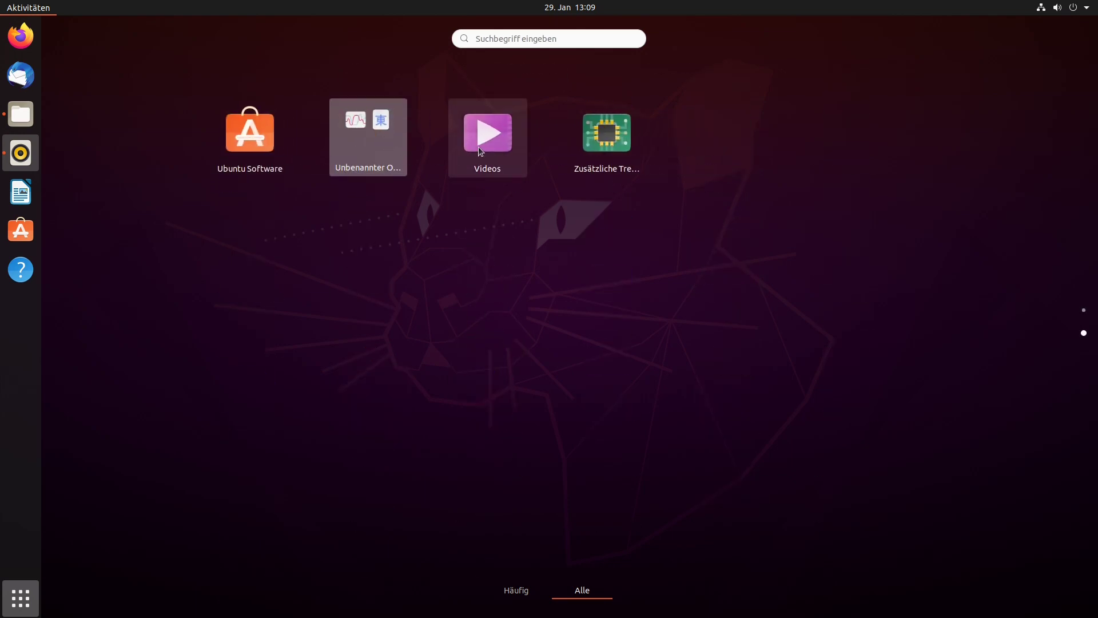
left_click_drag(478, 146, 355, 155)
scroll(445, 363, "up", 1)
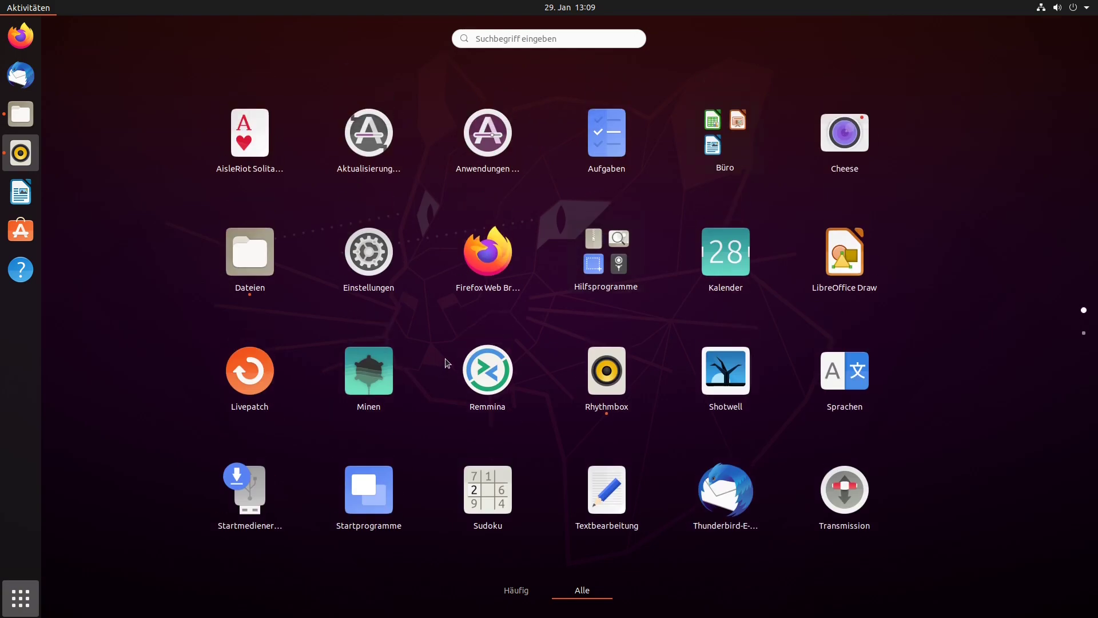
- Show the open windows in the Aktivitäten overview and move the file manager window to the second workspace
left_click(34, 10)
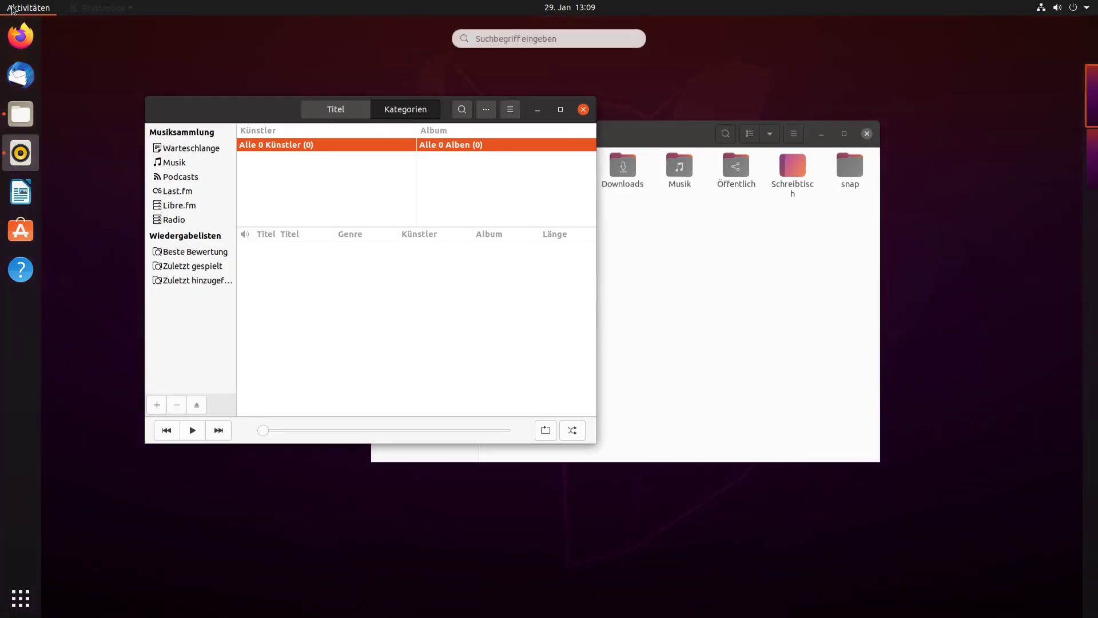
left_click(14, 10)
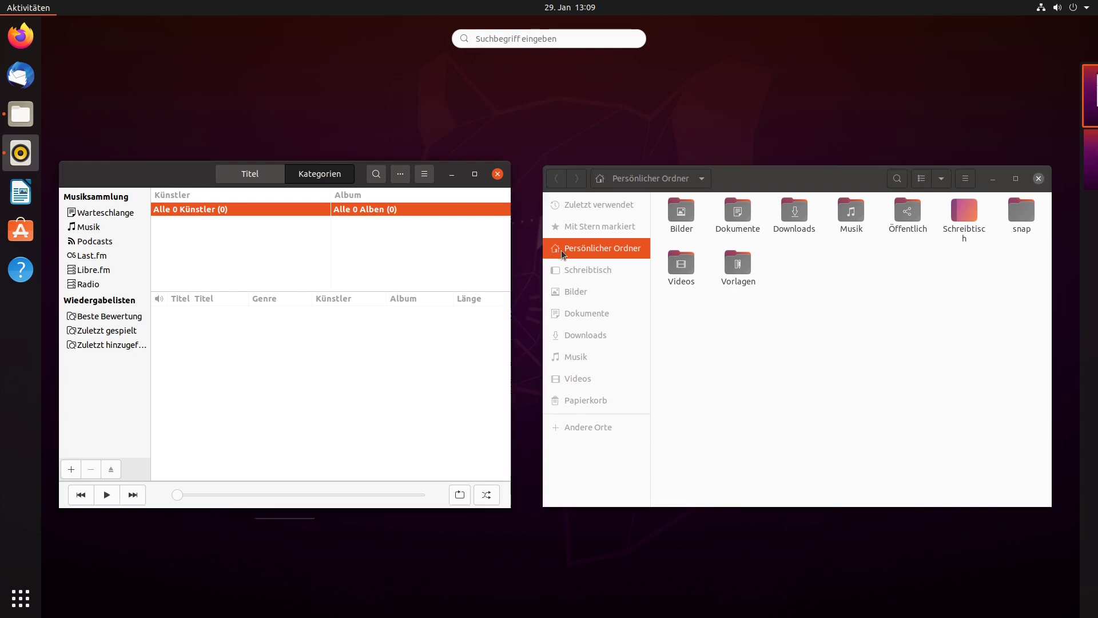
mouse_move(1054, 163)
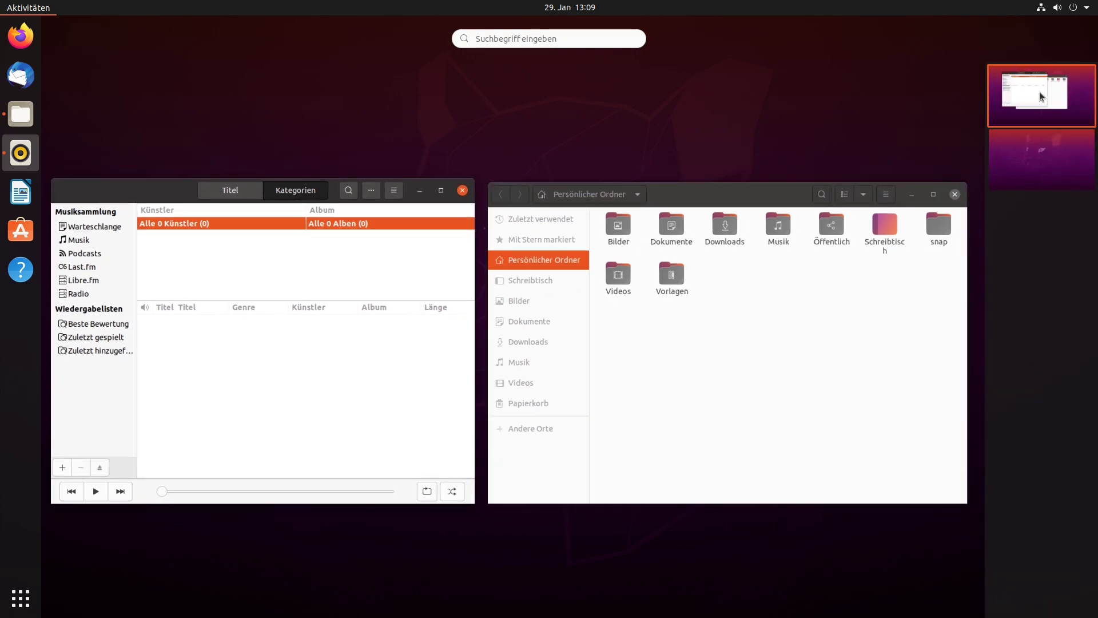
left_click_drag(860, 272, 1035, 160)
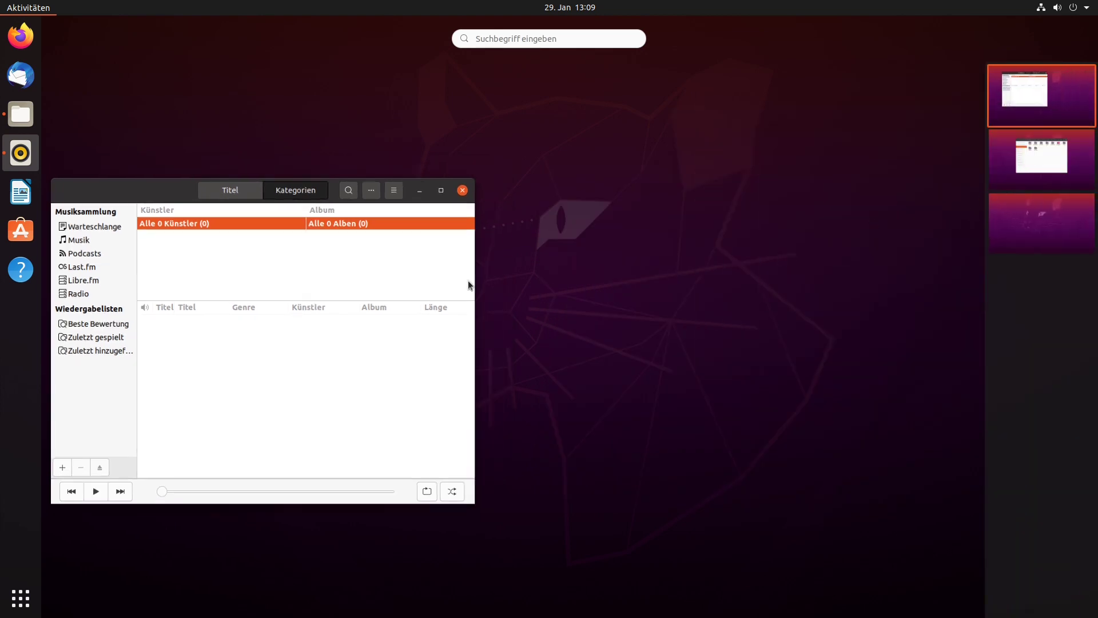
- Return from the overview to the Rhythmbox window, shift it towards the middle of the desktop, and close it
left_click(521, 38)
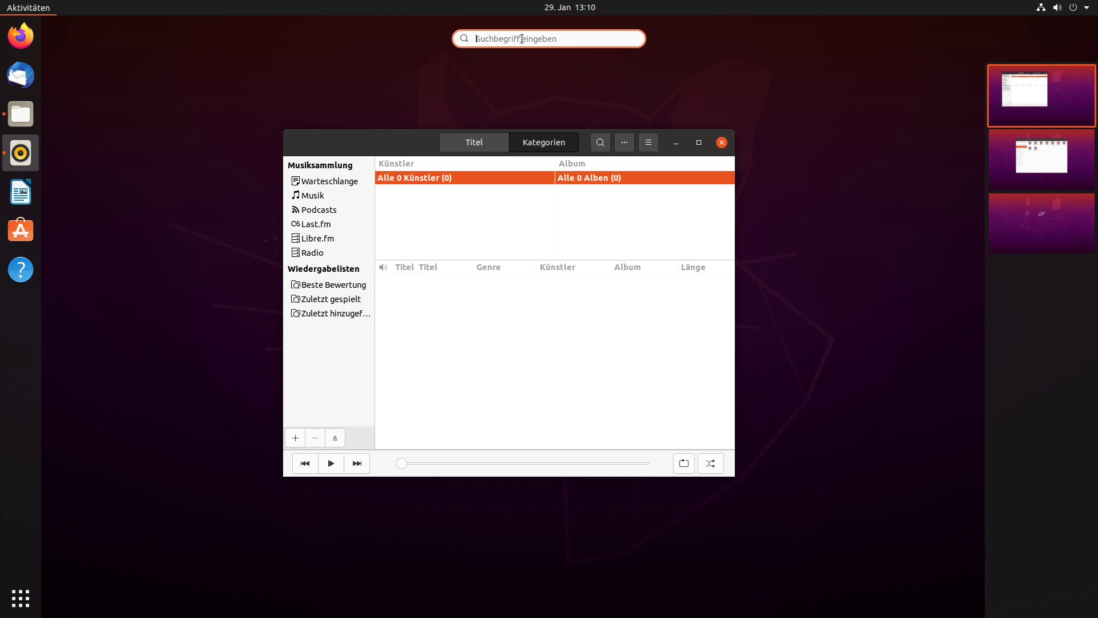
left_click(510, 228)
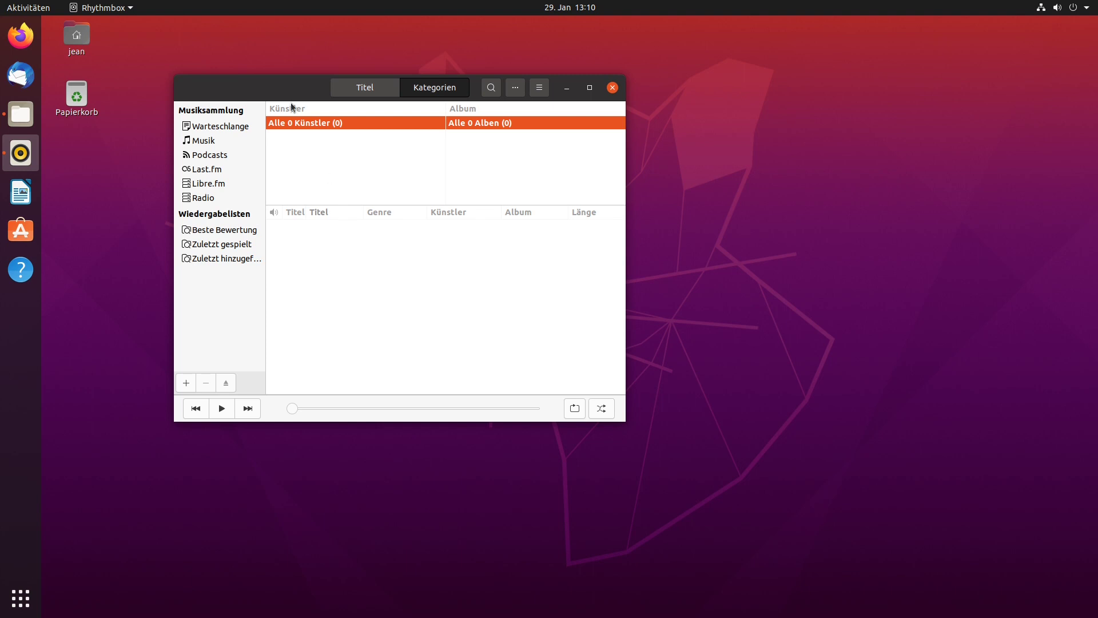
left_click_drag(279, 86, 342, 131)
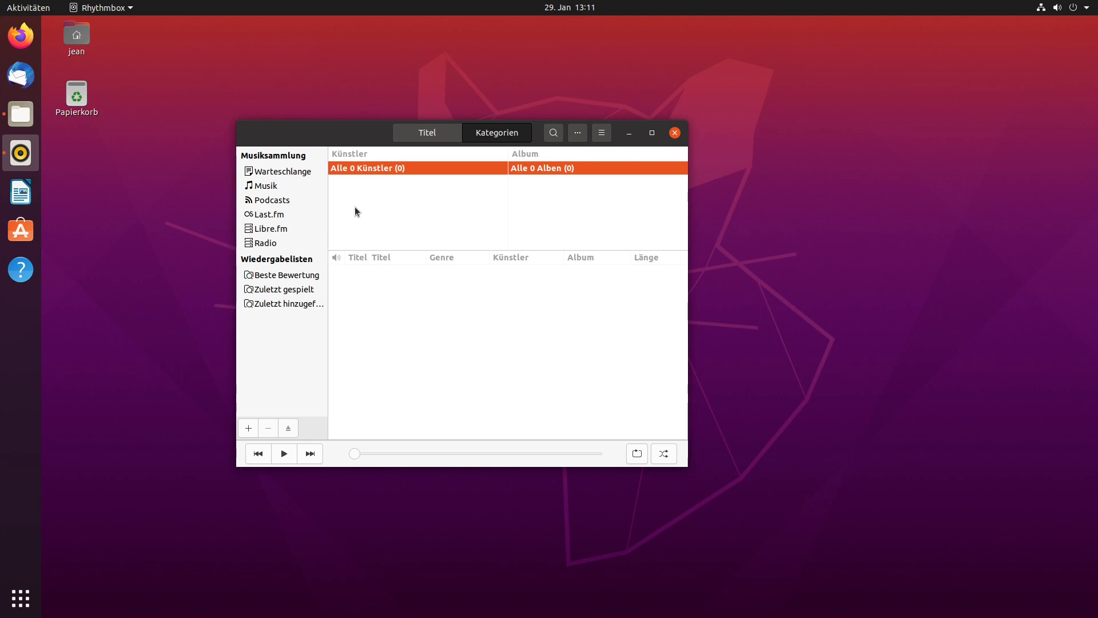
left_click(675, 134)
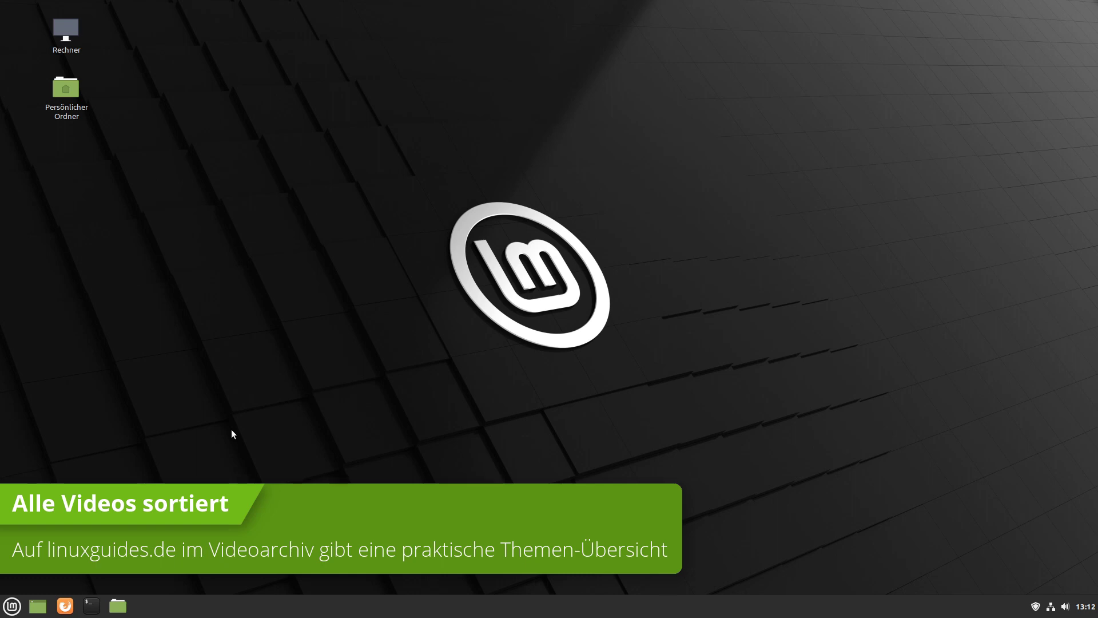
- Switch to the Linux Mint desktop, open the Anwendungsverwaltung, and select Blender among the recommended applications
left_click(11, 605)
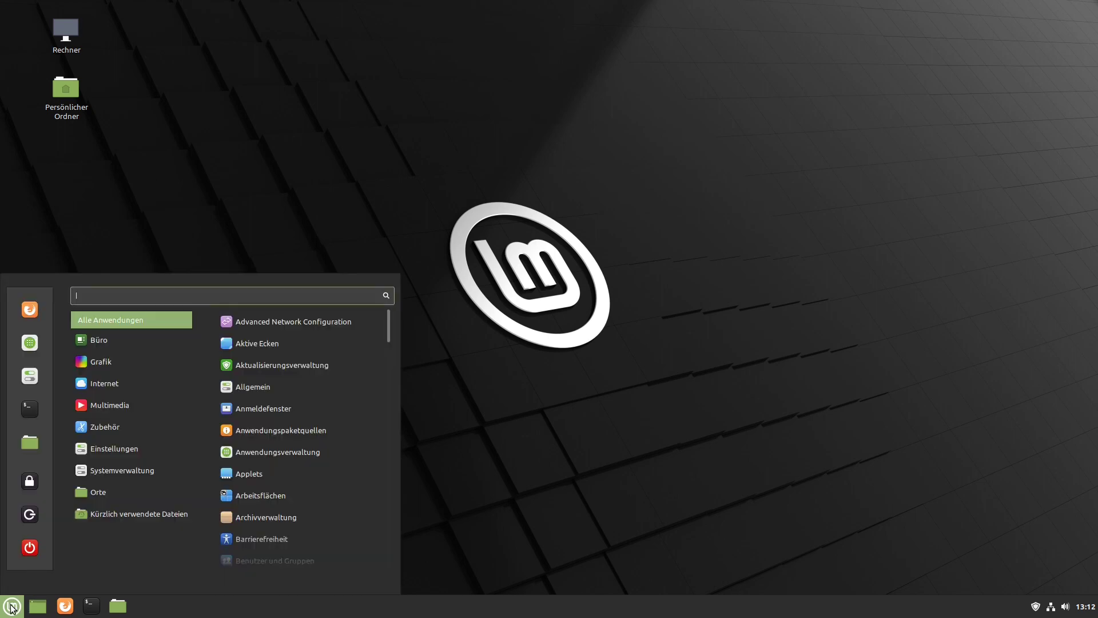
left_click(383, 324)
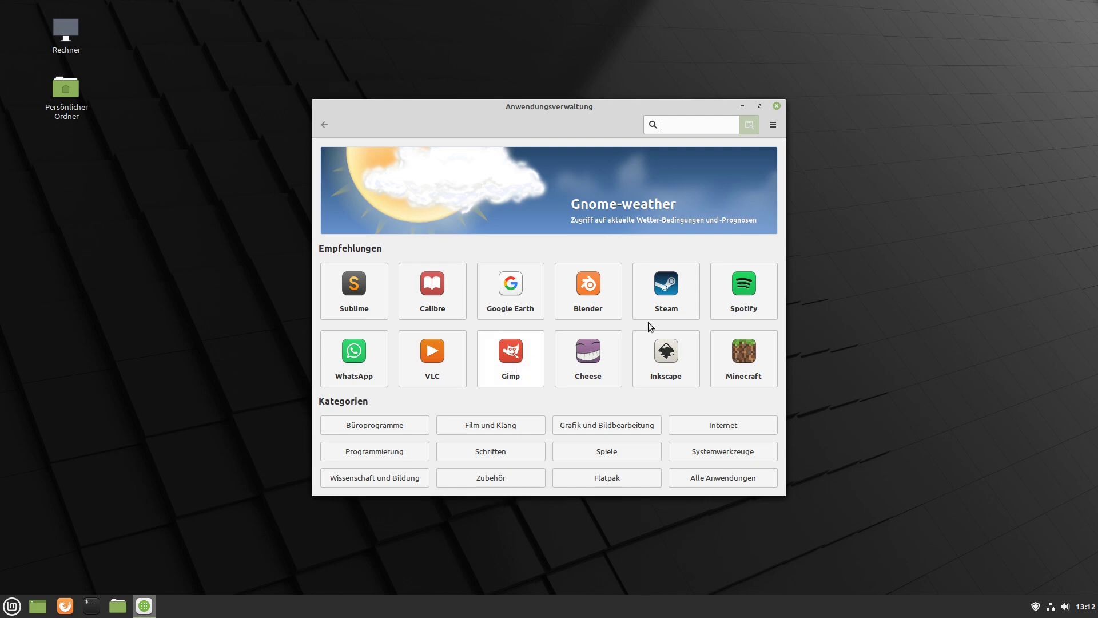
left_click(598, 282)
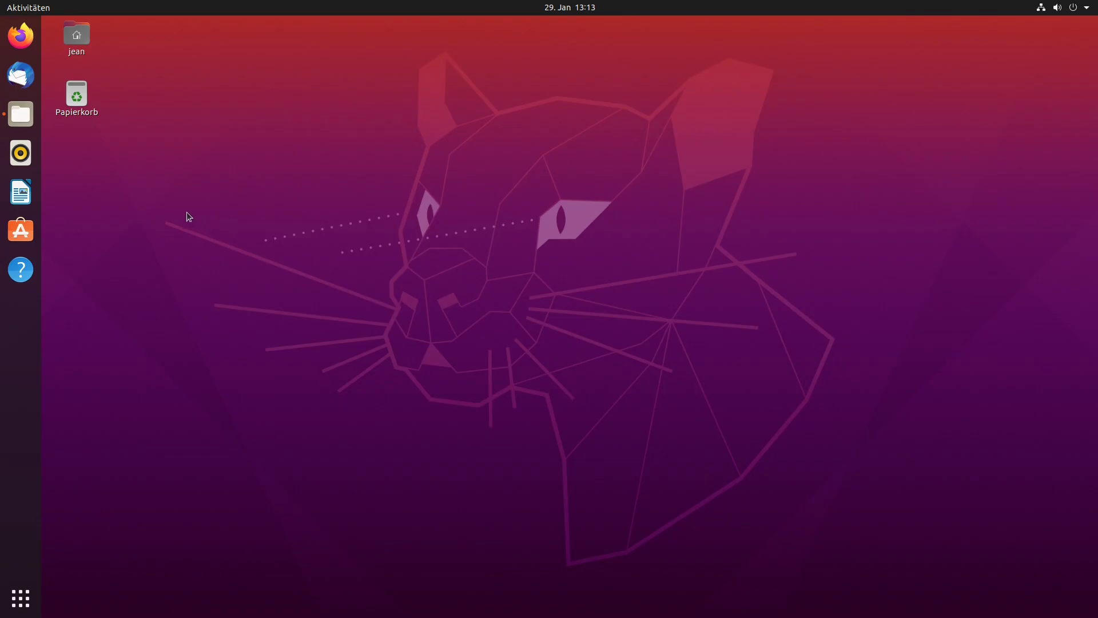
- Start installing Signal Desktop from Ubuntu Software, authorise it with the account password, and skim the app's description
left_click(21, 230)
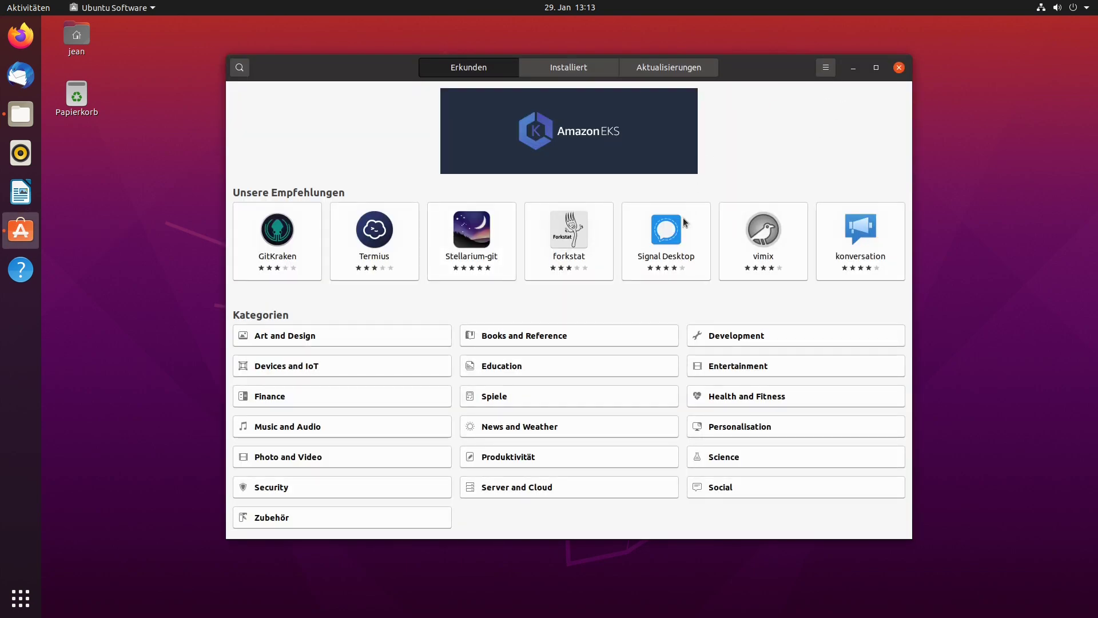
left_click(671, 233)
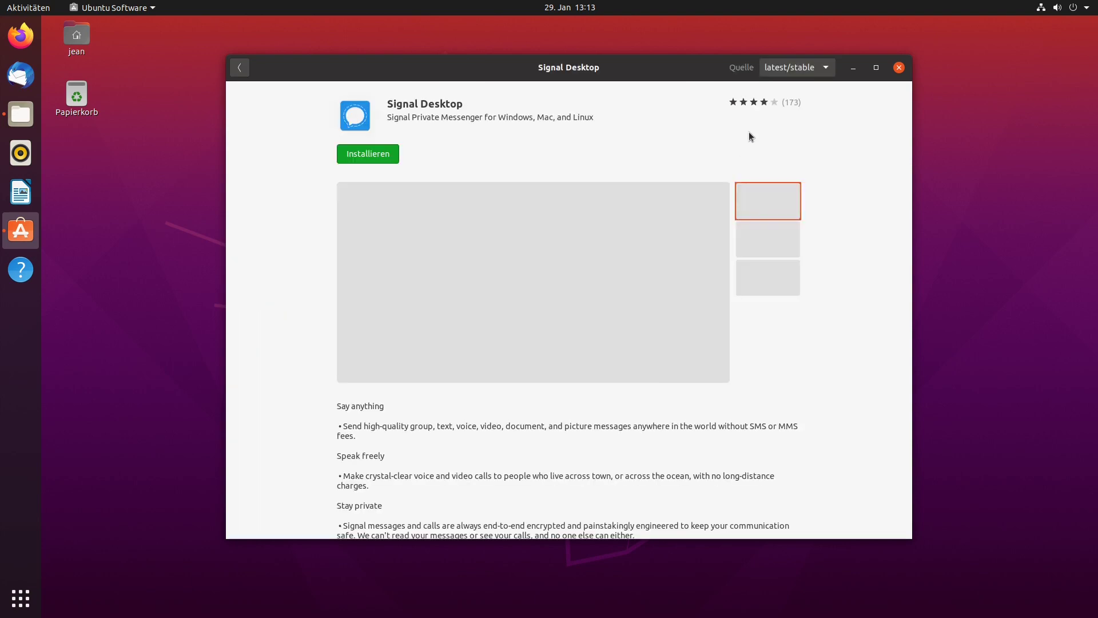
left_click(377, 153)
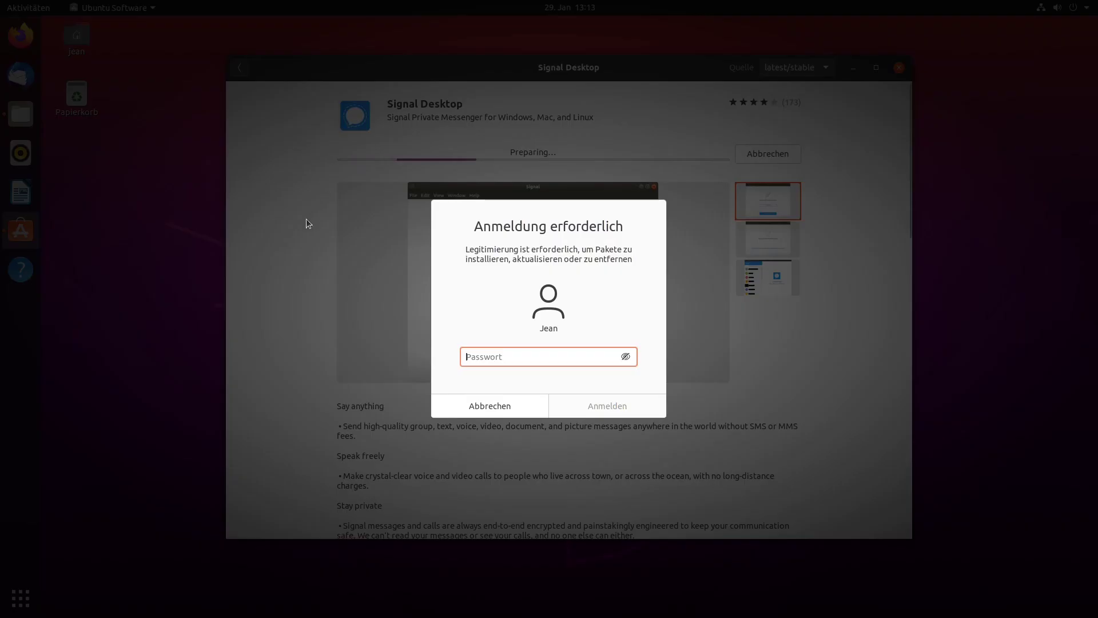
type("*********")
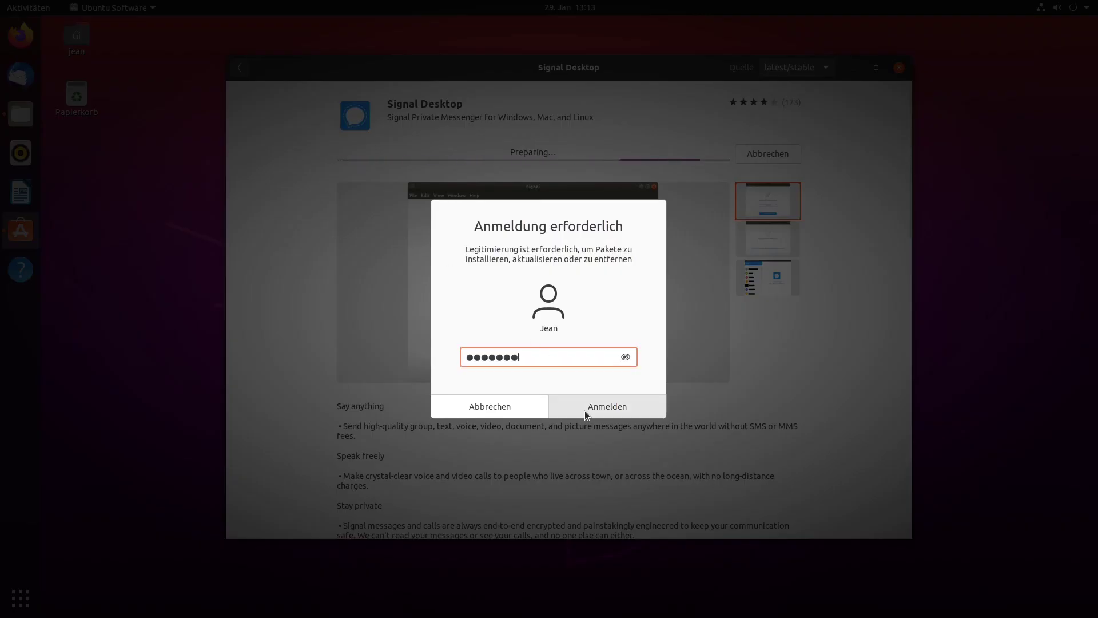
left_click(585, 411)
scroll(578, 409, "down", 15)
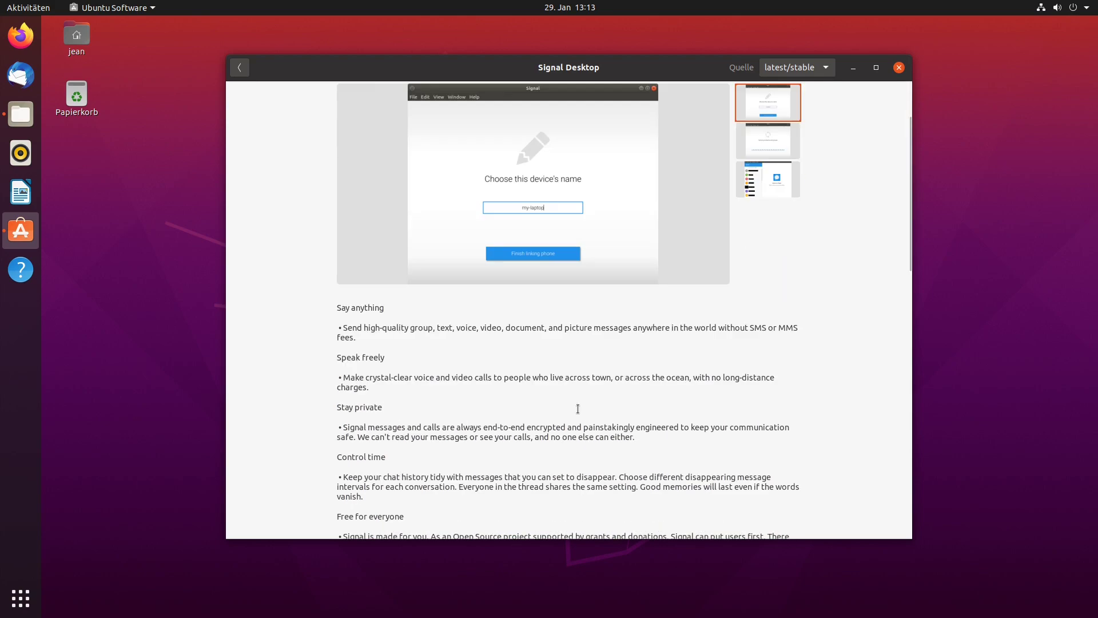
scroll(578, 408, "up", 15)
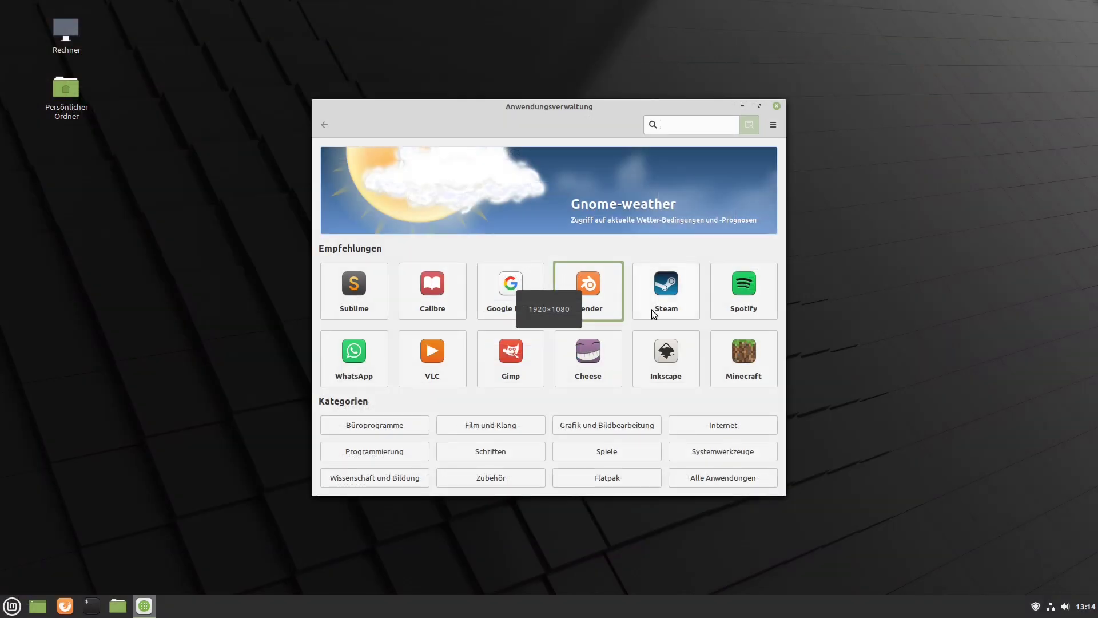
- Open the Flatpak category in Linux Mint's Anwendungsverwaltung, maximise the window, and look through the available applications
left_click(607, 476)
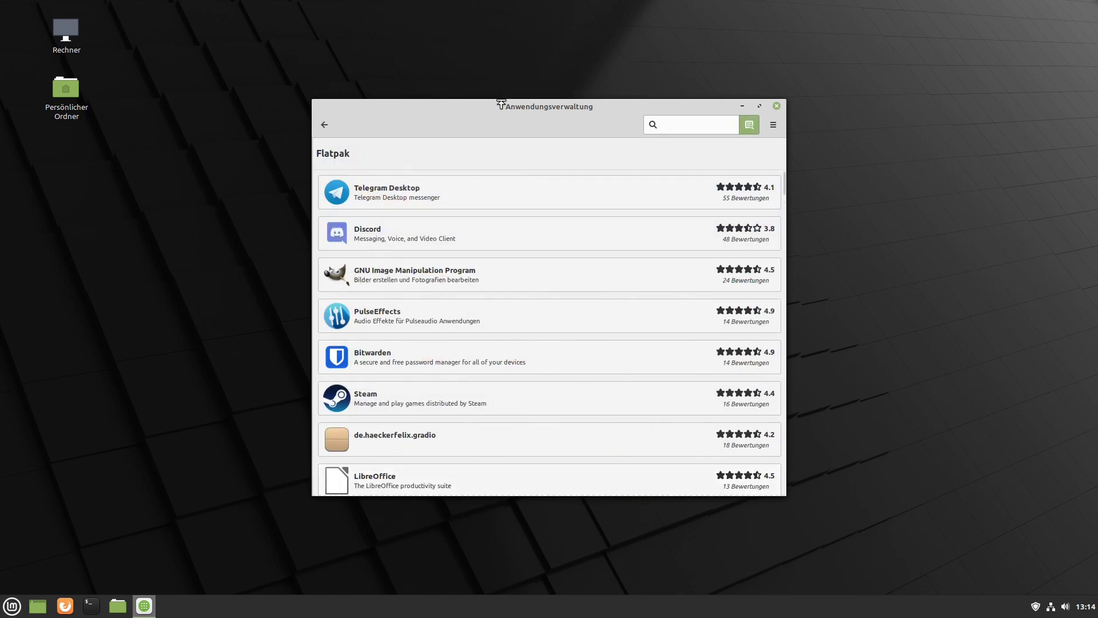
double_click(502, 105)
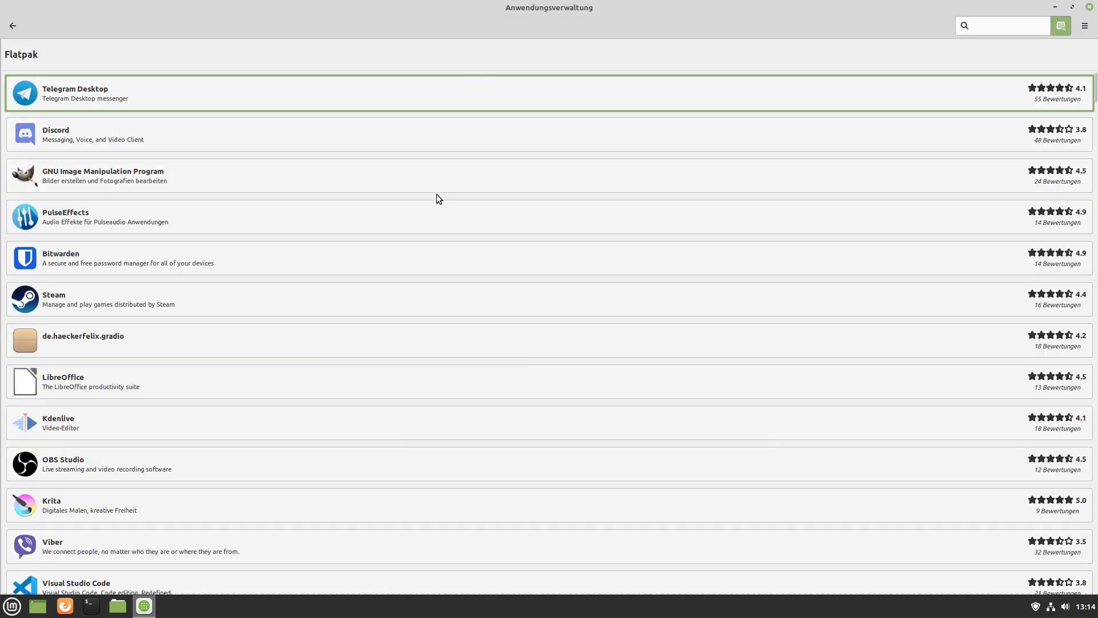
scroll(437, 199, "down", 5)
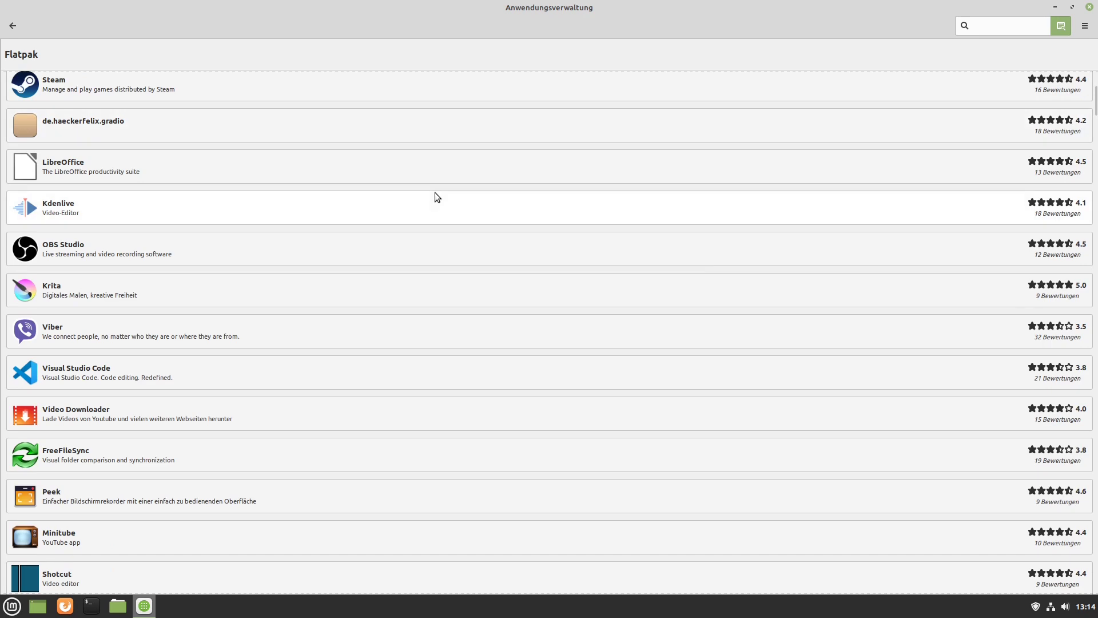
scroll(414, 197, "down", 8)
scroll(414, 197, "up", 6)
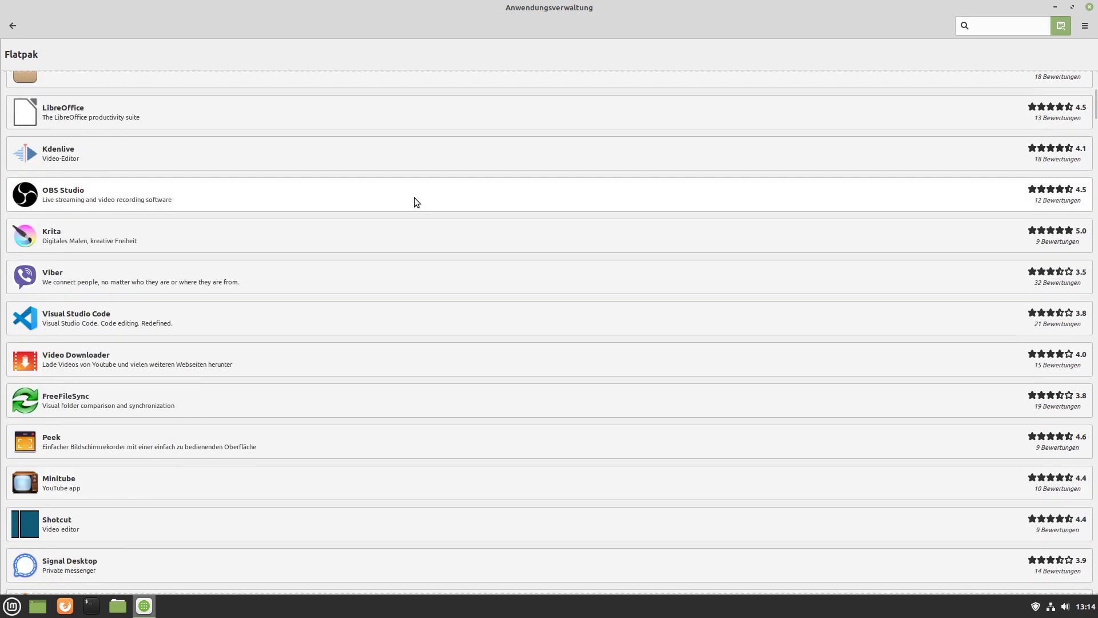
scroll(414, 197, "up", 7)
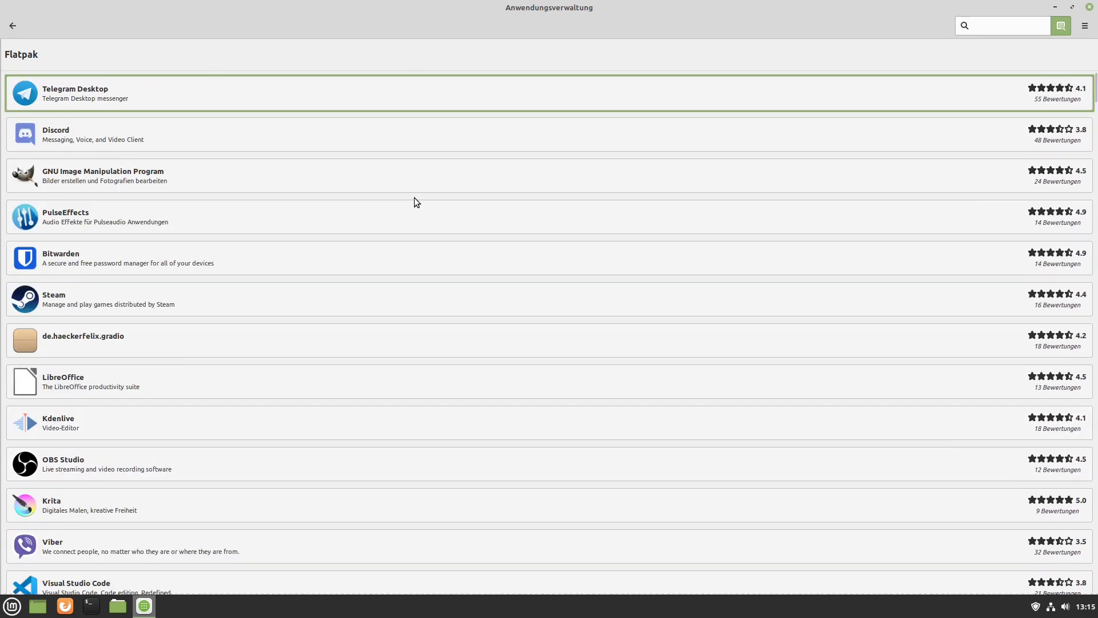
scroll(414, 197, "down", 4)
scroll(414, 197, "down", 7)
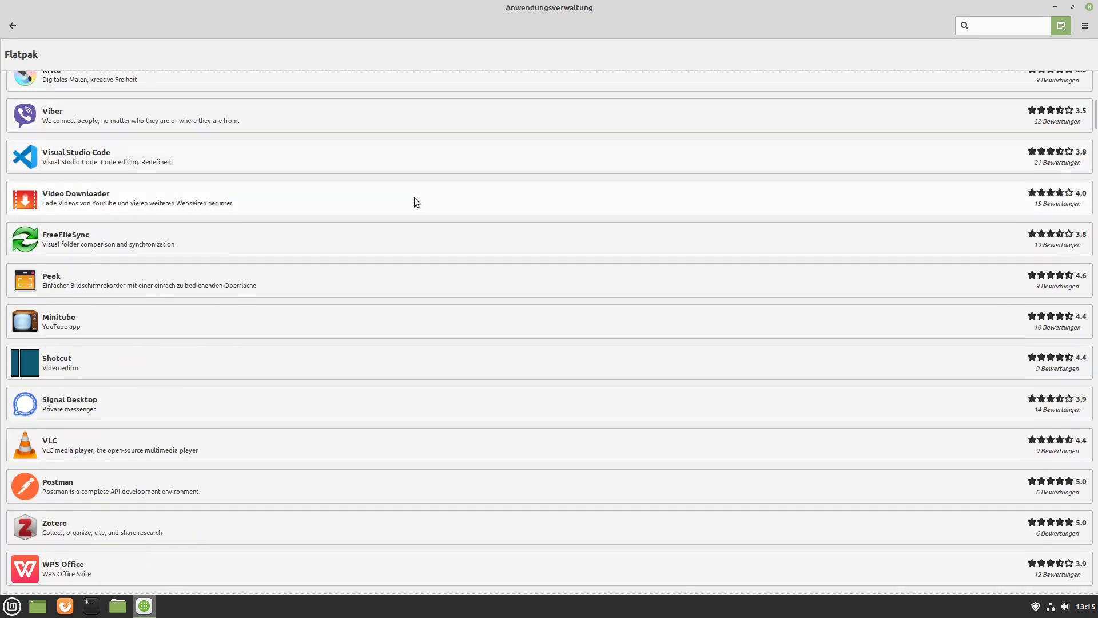
- Browse further down the Flatpak application list, examining the entries, descriptions and ratings beyond Visual Studio Code, Signal Desktop and VLC
scroll(414, 198, "down", 10)
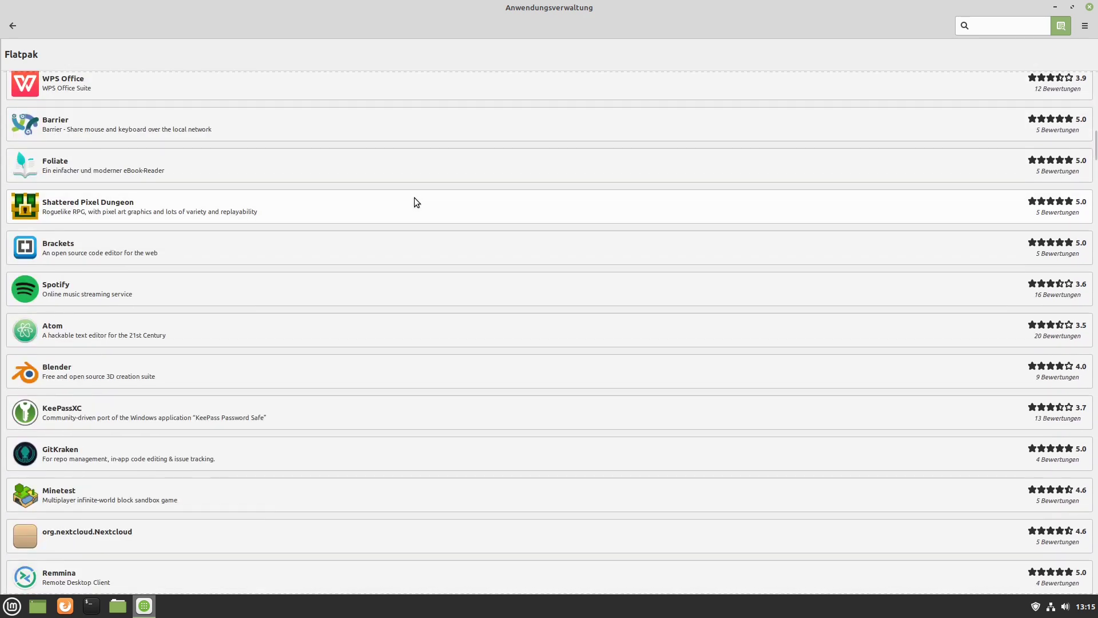
scroll(414, 202, "down", 10)
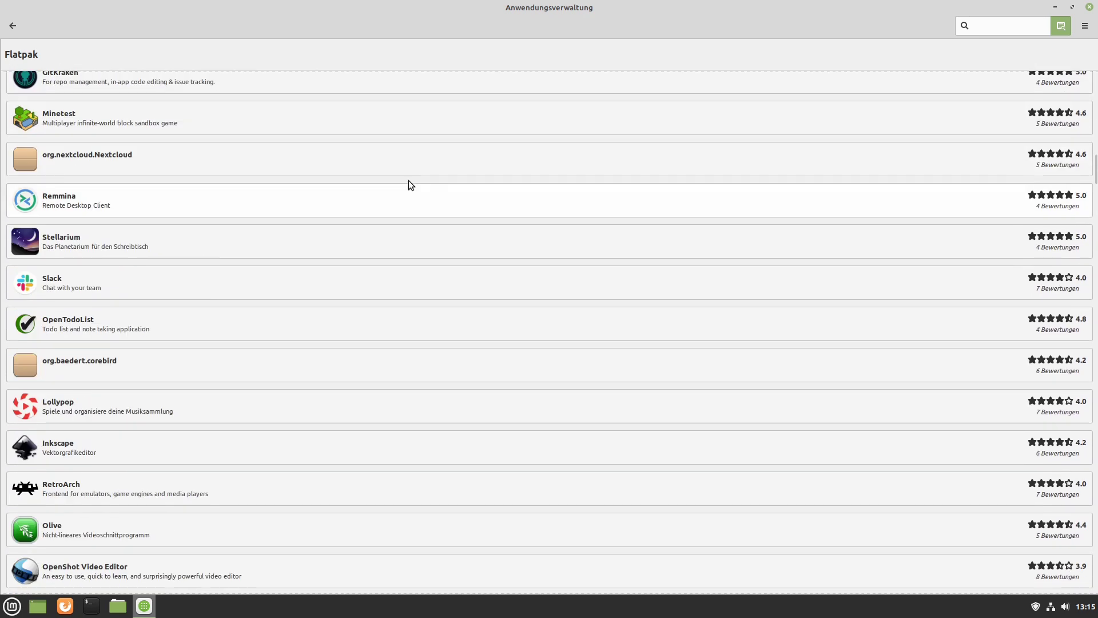
scroll(407, 175, "down", 10)
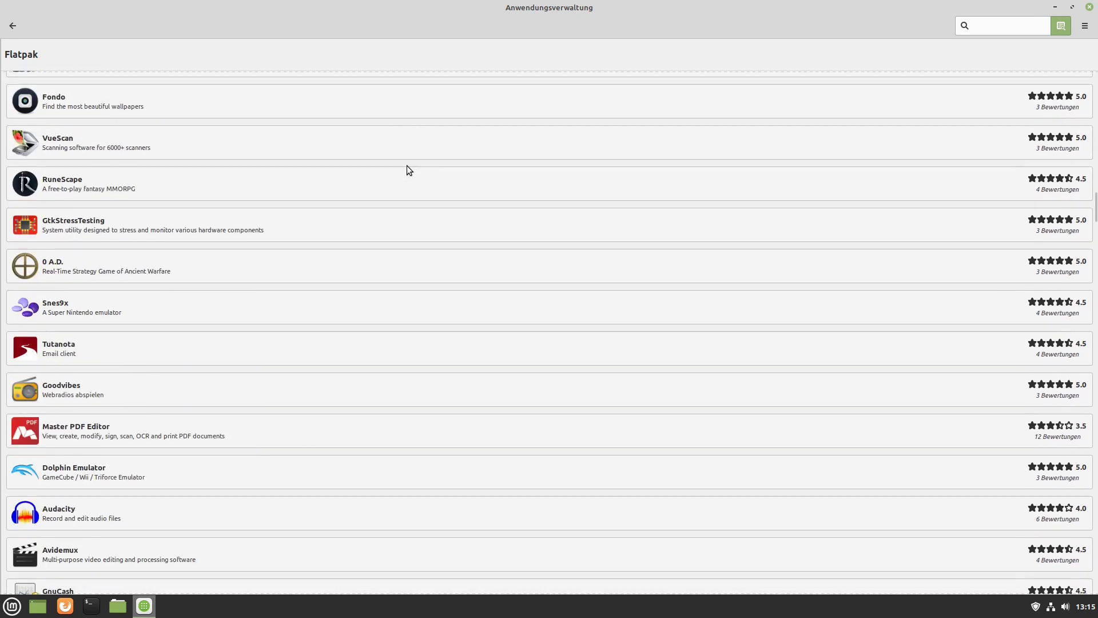
scroll(407, 166, "down", 5)
scroll(407, 166, "down", 5)
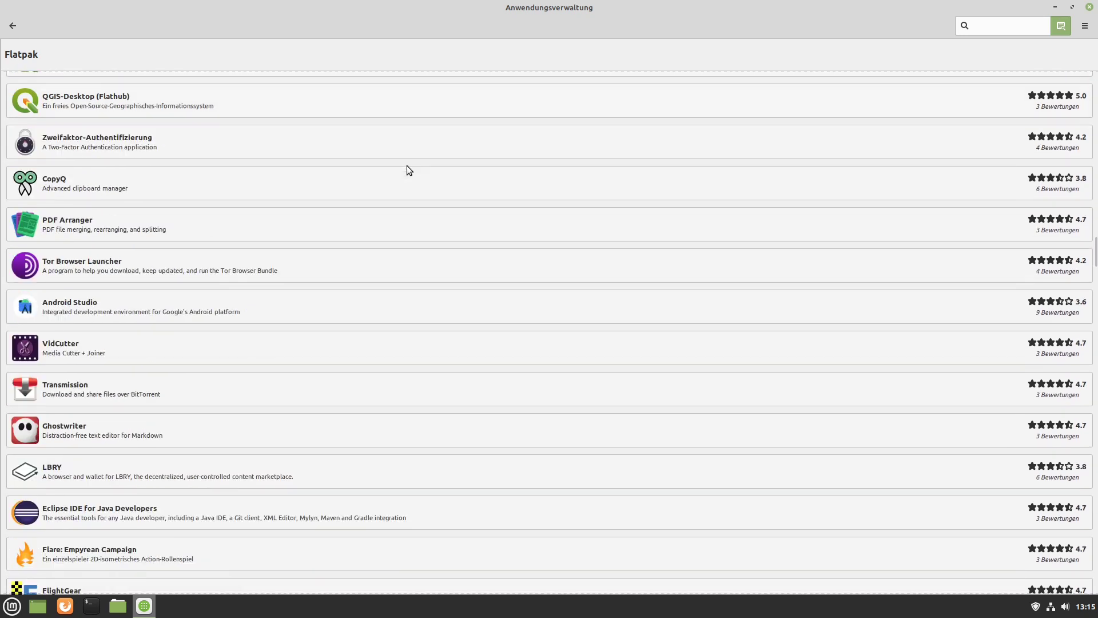
scroll(406, 166, "down", 8)
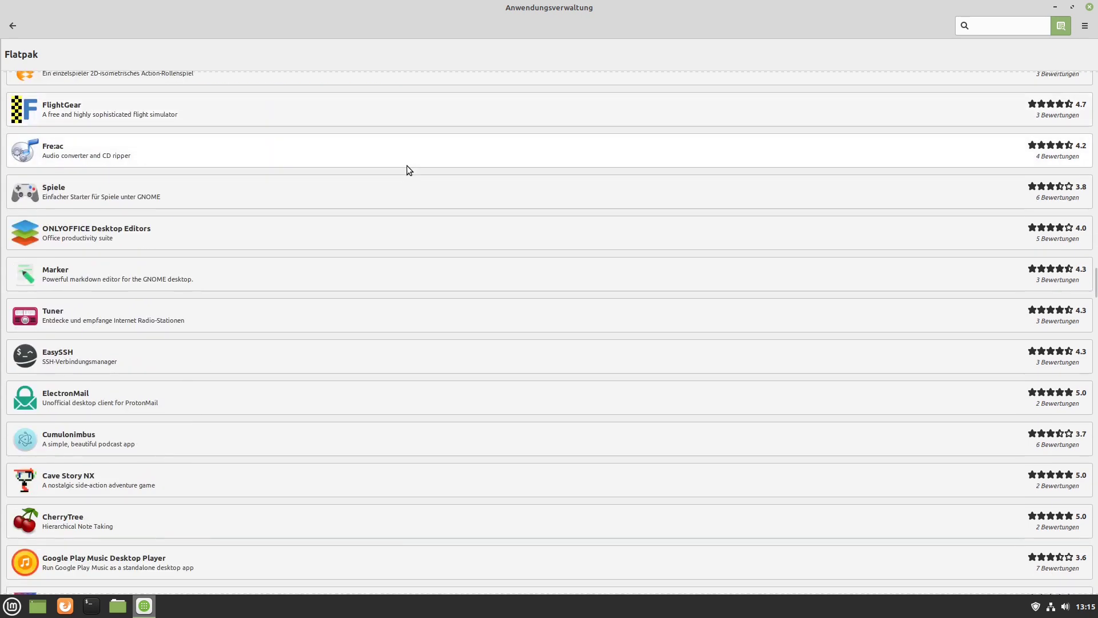
scroll(407, 166, "down", 3)
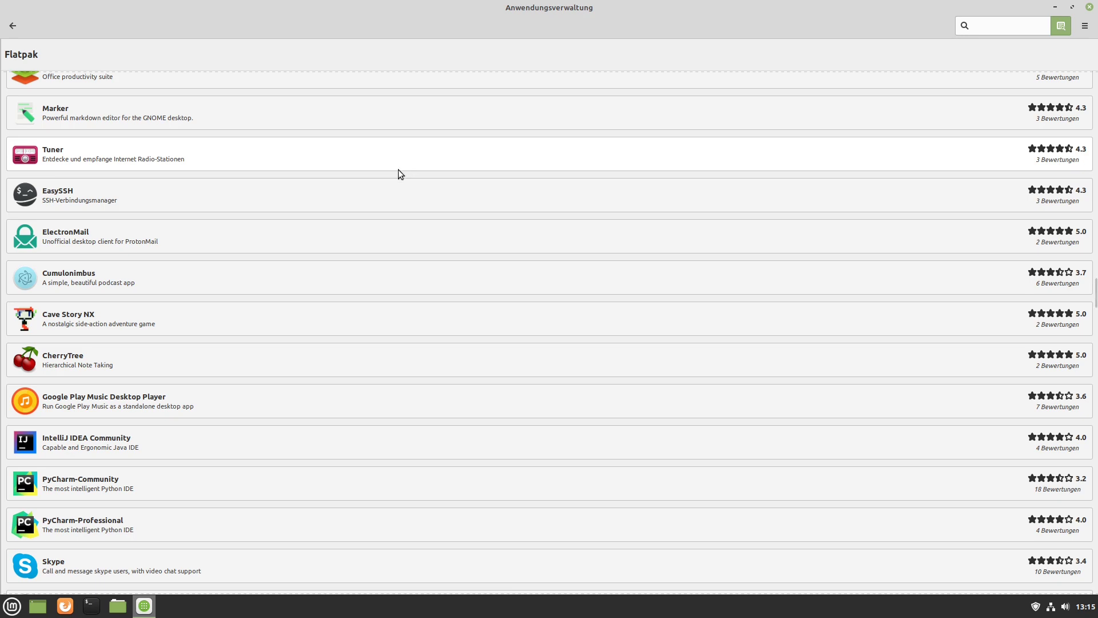
scroll(393, 178, "down", 15)
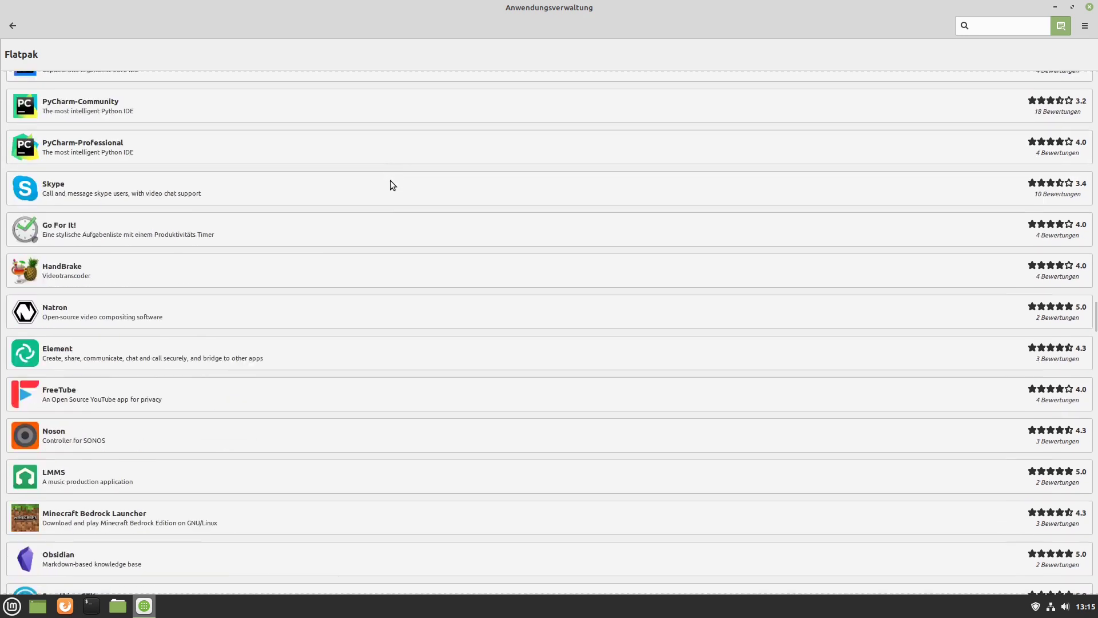
scroll(391, 179, "down", 15)
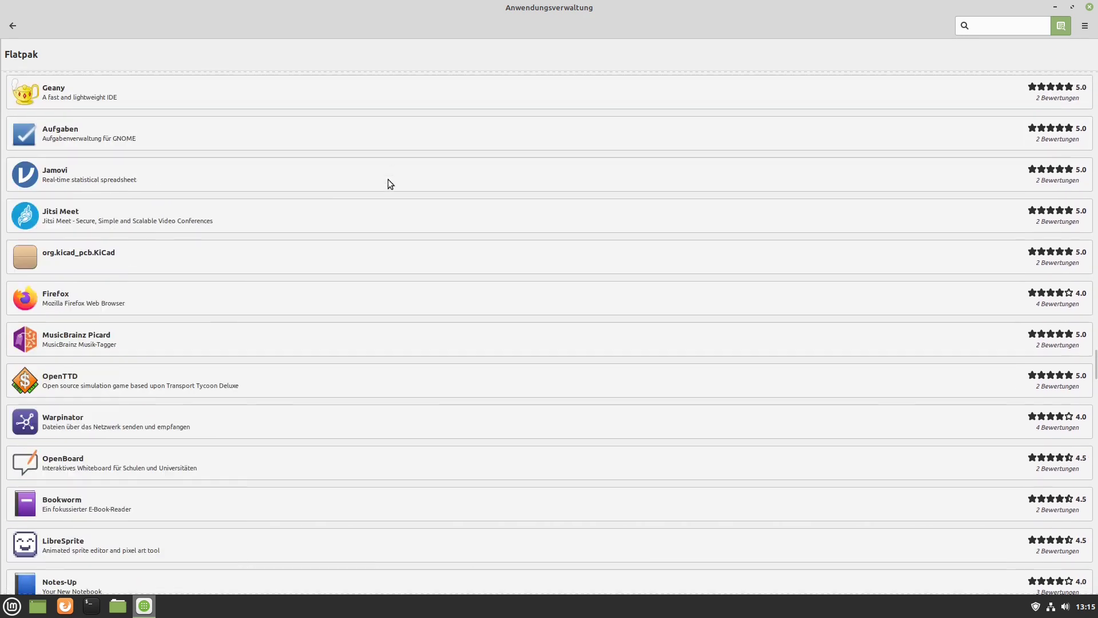
scroll(391, 182, "down", 4)
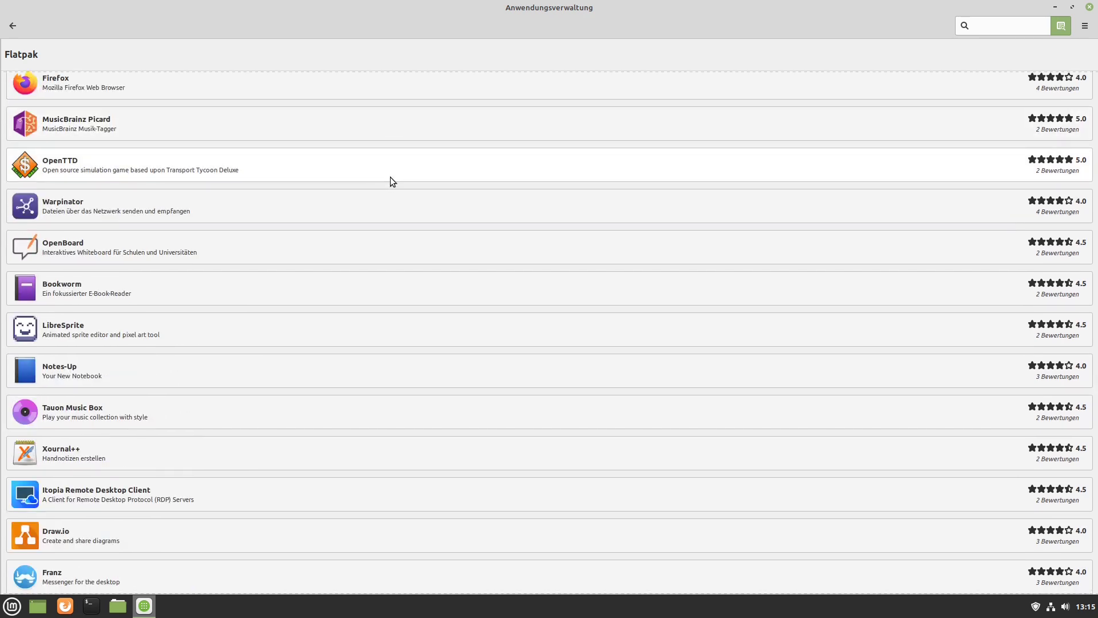
scroll(406, 179, "down", 20)
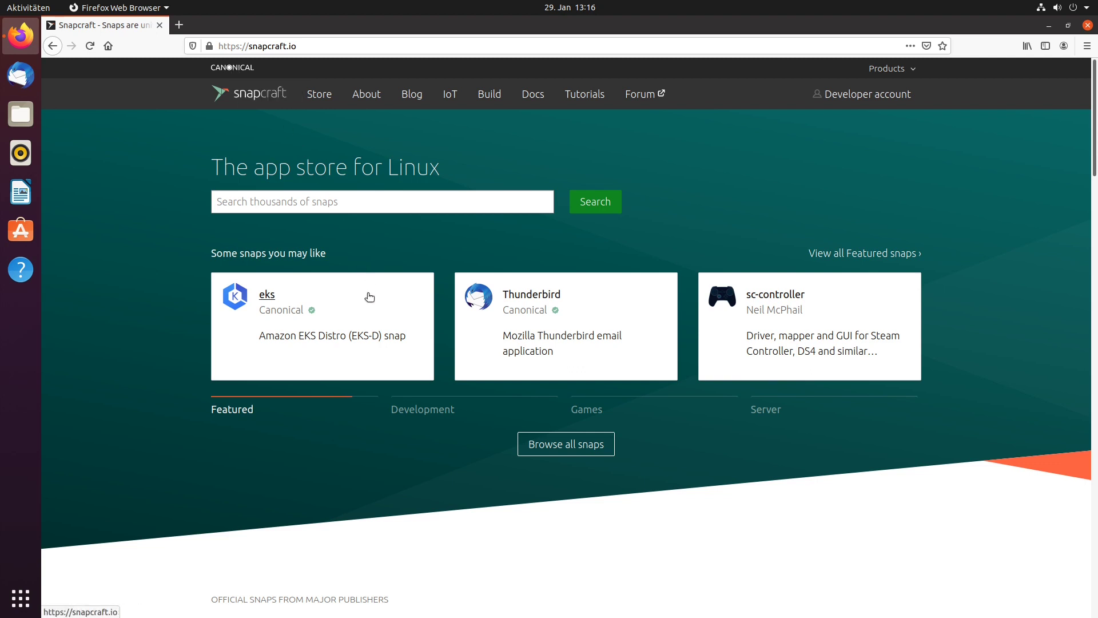
- Switch to the snapcraft.io page in Firefox on Ubuntu and examine its featured snaps, major publishers, developer guides and testimonials
scroll(360, 355, "down", 3)
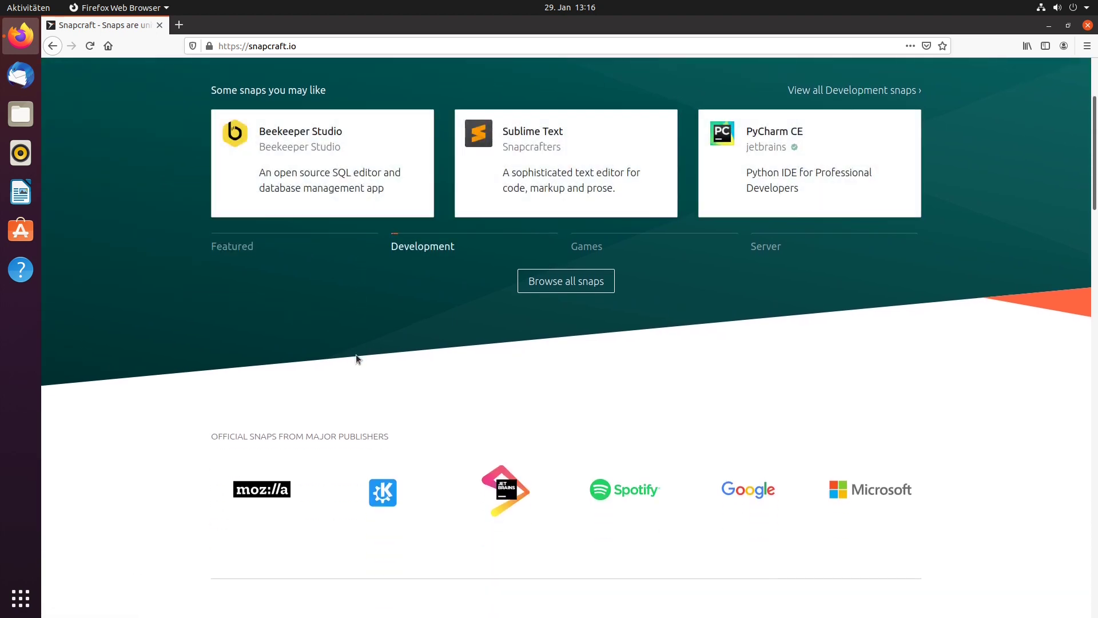
scroll(356, 357, "down", 4)
scroll(356, 357, "down", 1)
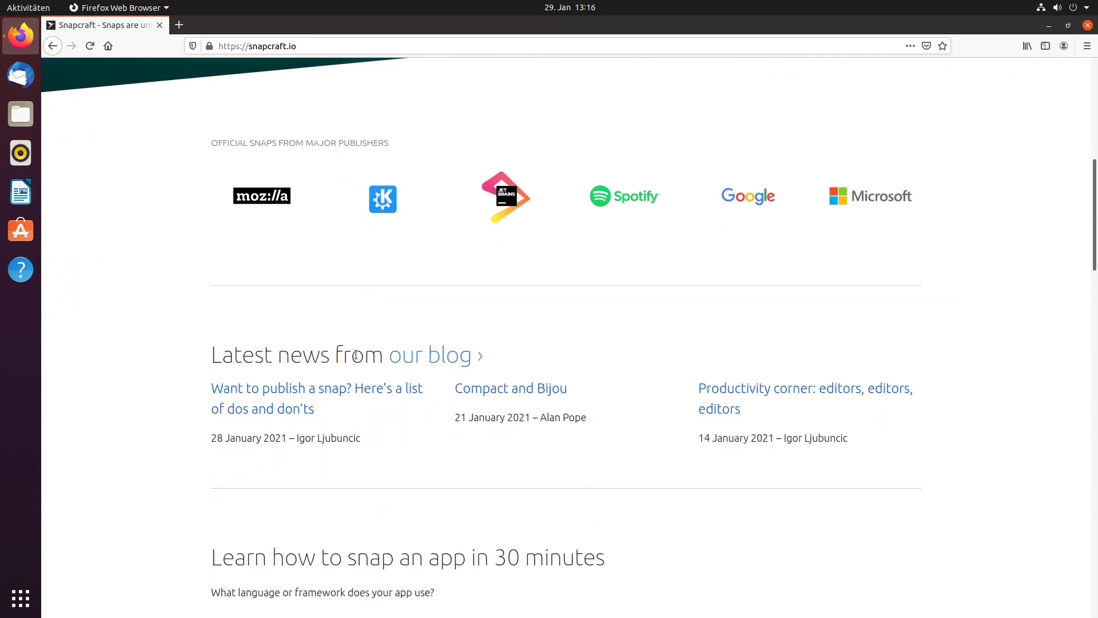
scroll(352, 363, "up", 1)
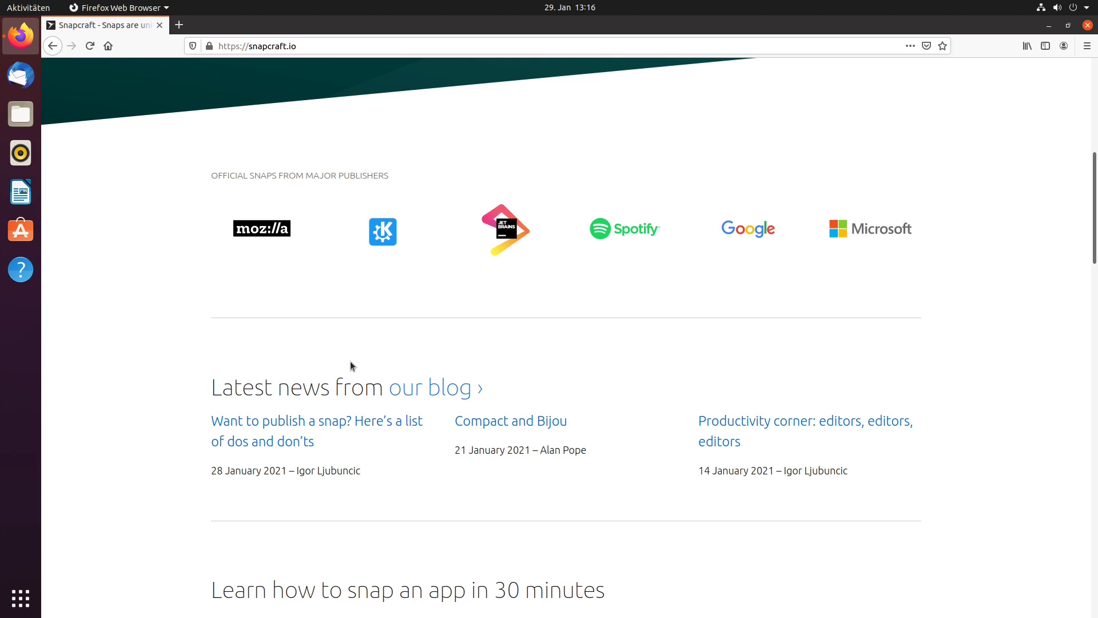
scroll(356, 354, "up", 2)
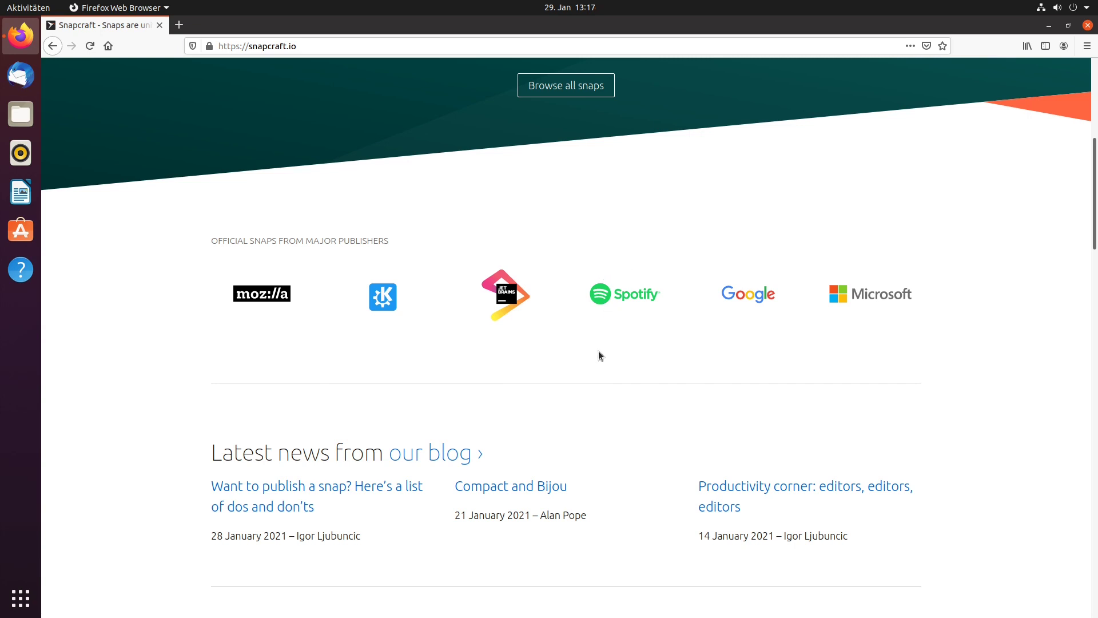
scroll(599, 355, "down", 6)
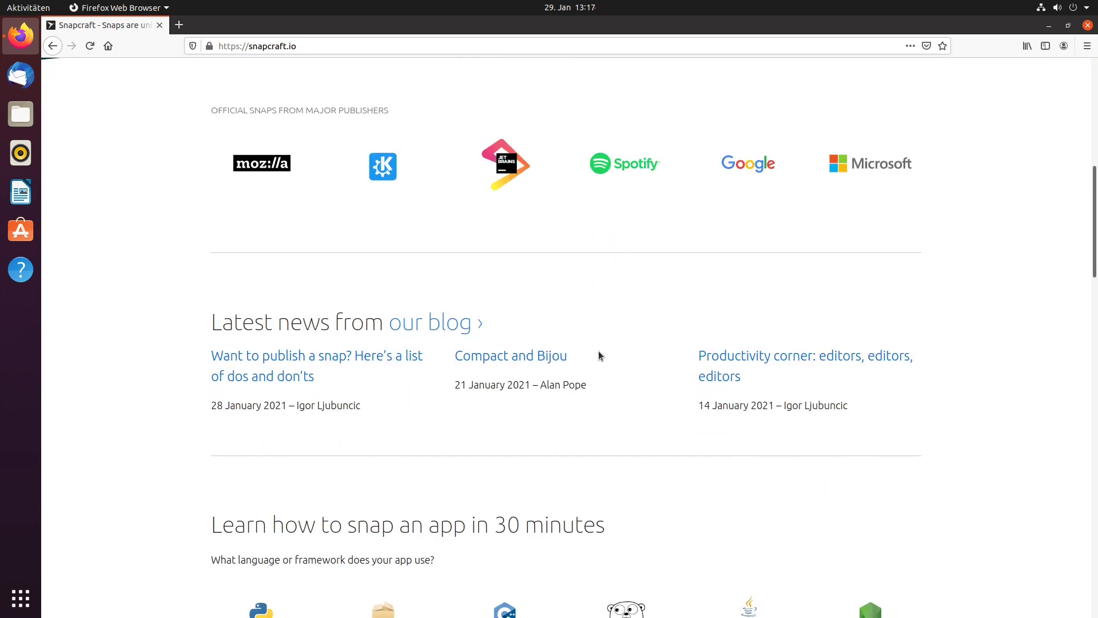
scroll(598, 355, "down", 5)
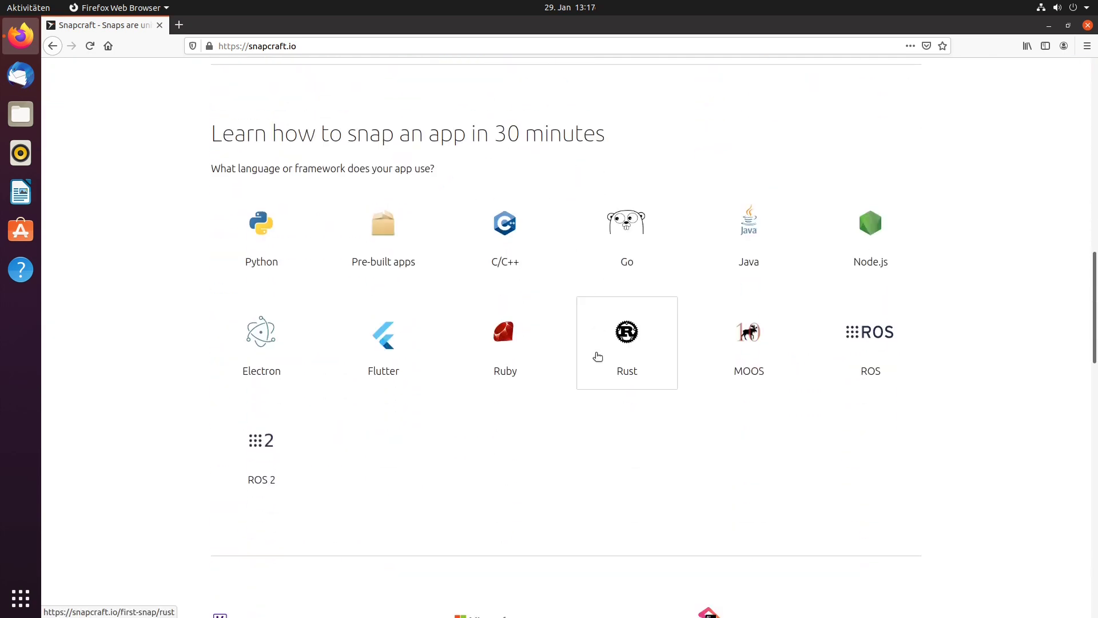
scroll(595, 352, "down", 5)
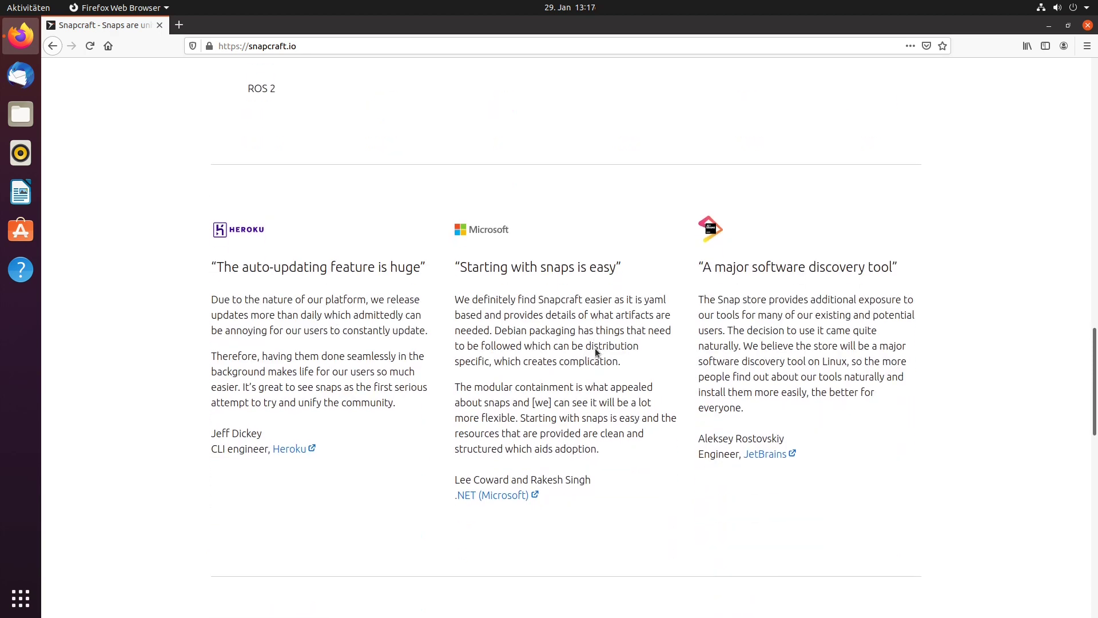
scroll(596, 353, "up", 12)
scroll(595, 352, "up", 15)
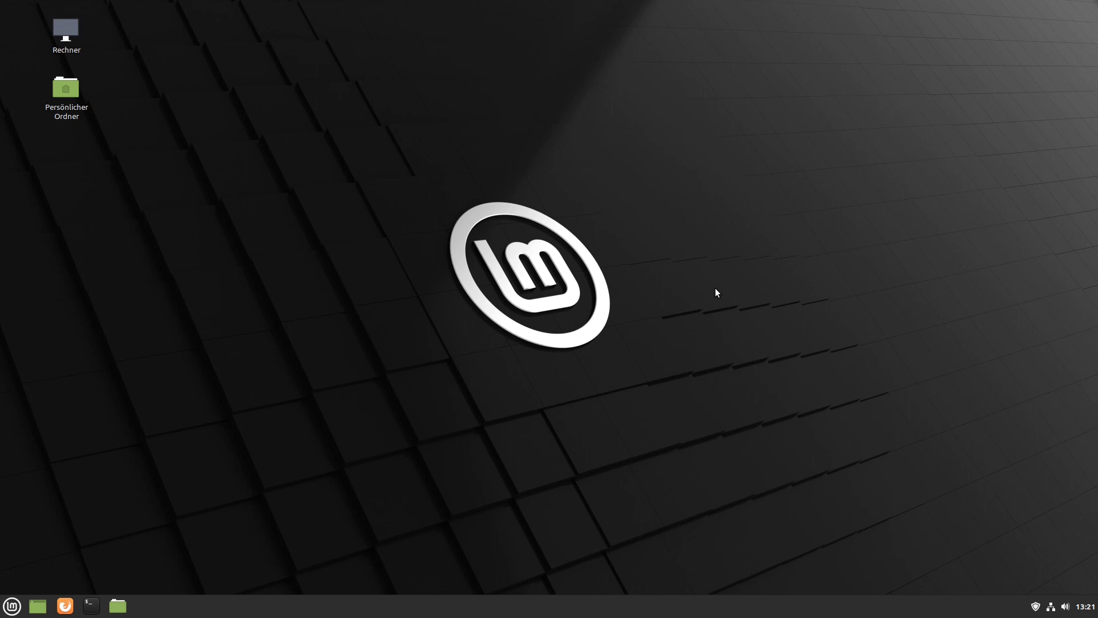
- Open the settings of Linux Mint's Aktualisierungsverwaltung, review the Automatisierung and Optionen pages, and close the settings
left_click(1035, 607)
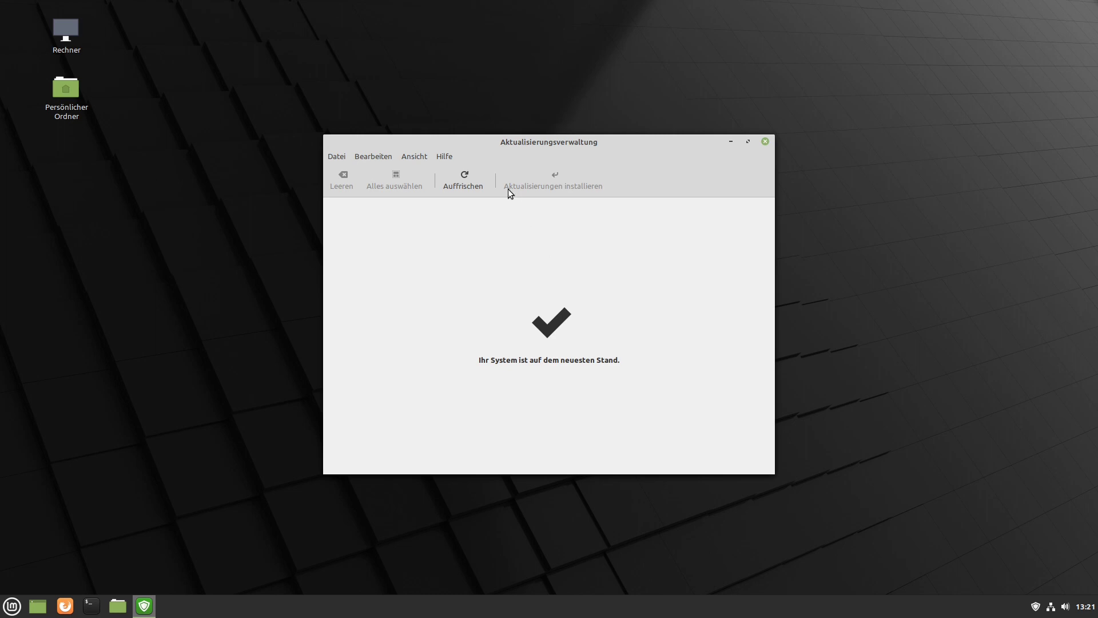
left_click(363, 159)
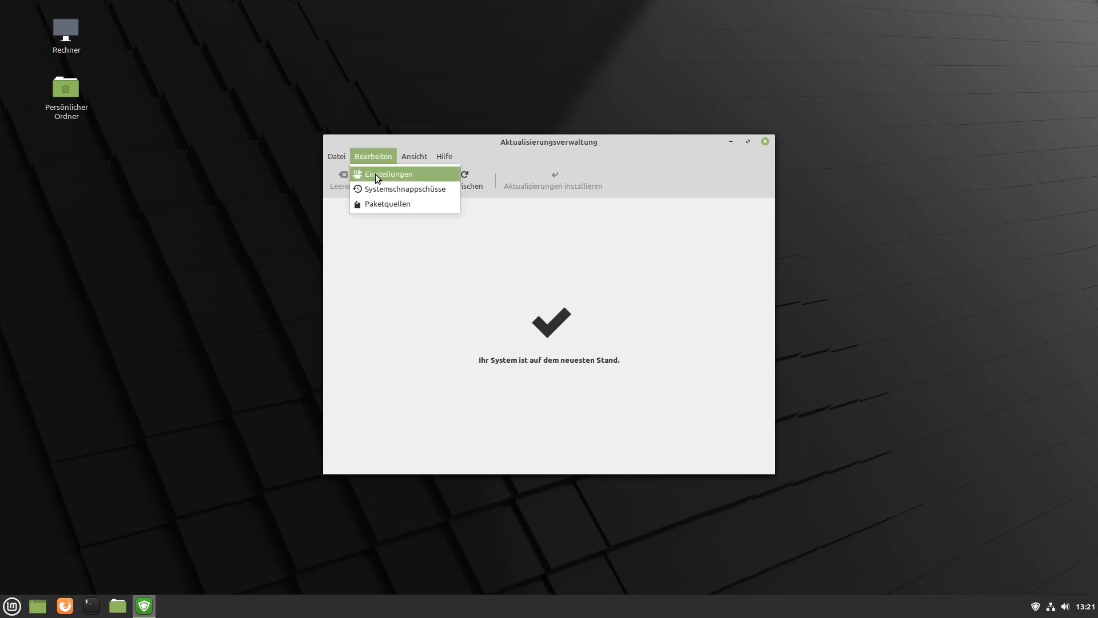
left_click(375, 174)
left_click(651, 168)
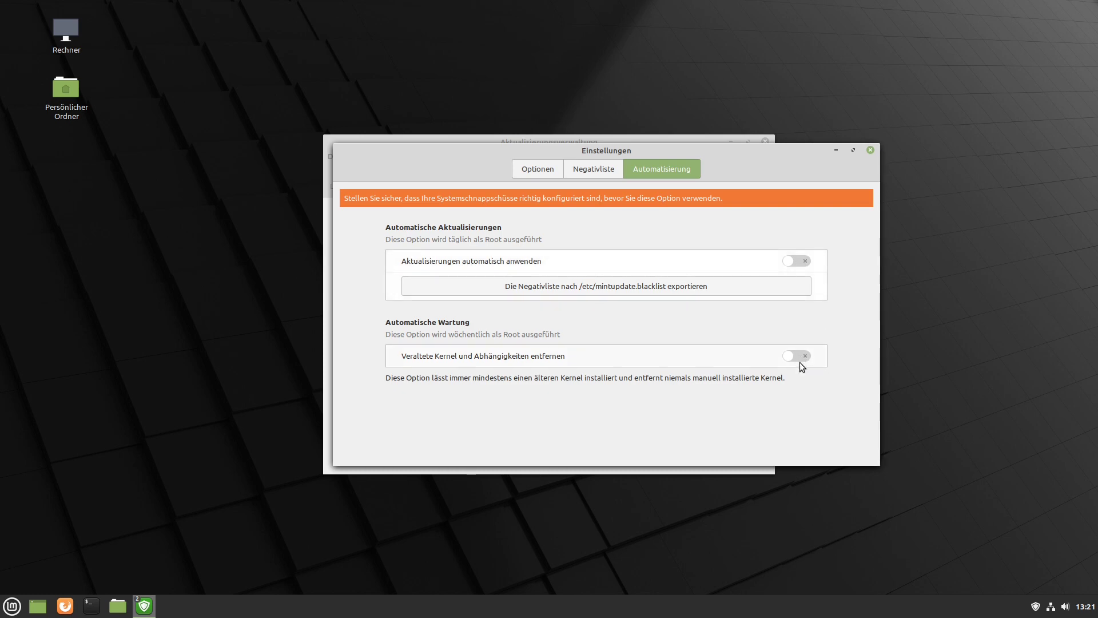
left_click(550, 169)
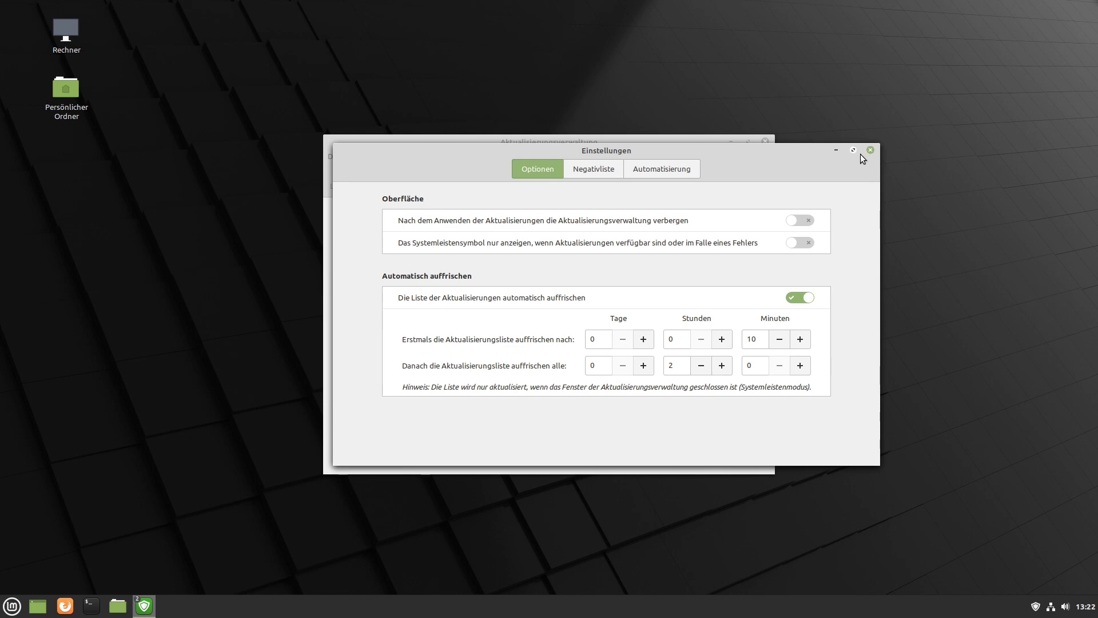
left_click(649, 175)
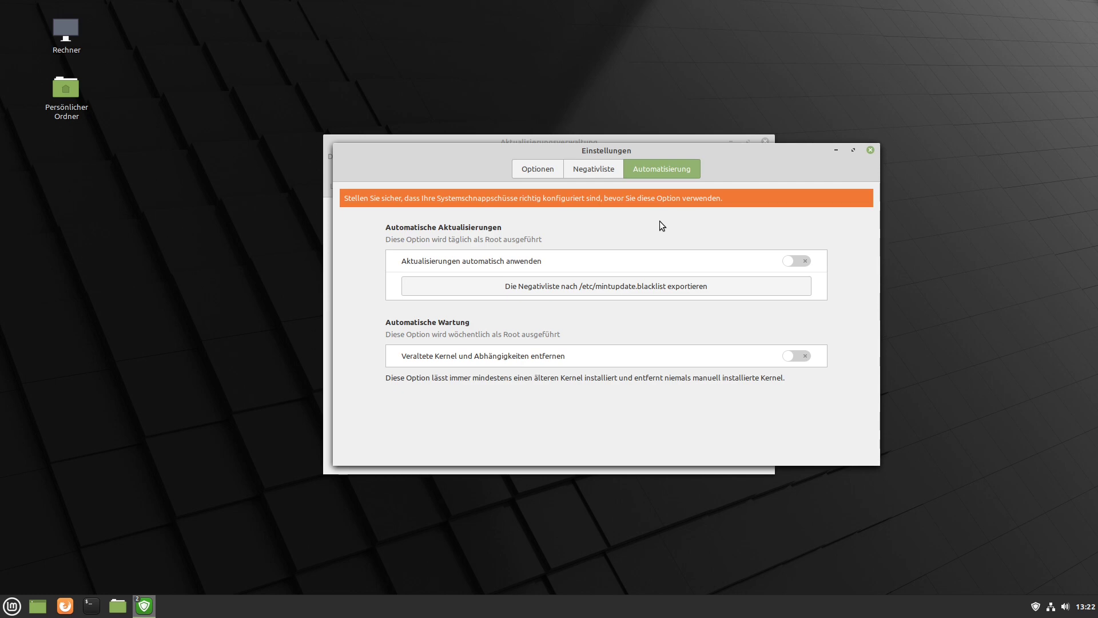
left_click(870, 151)
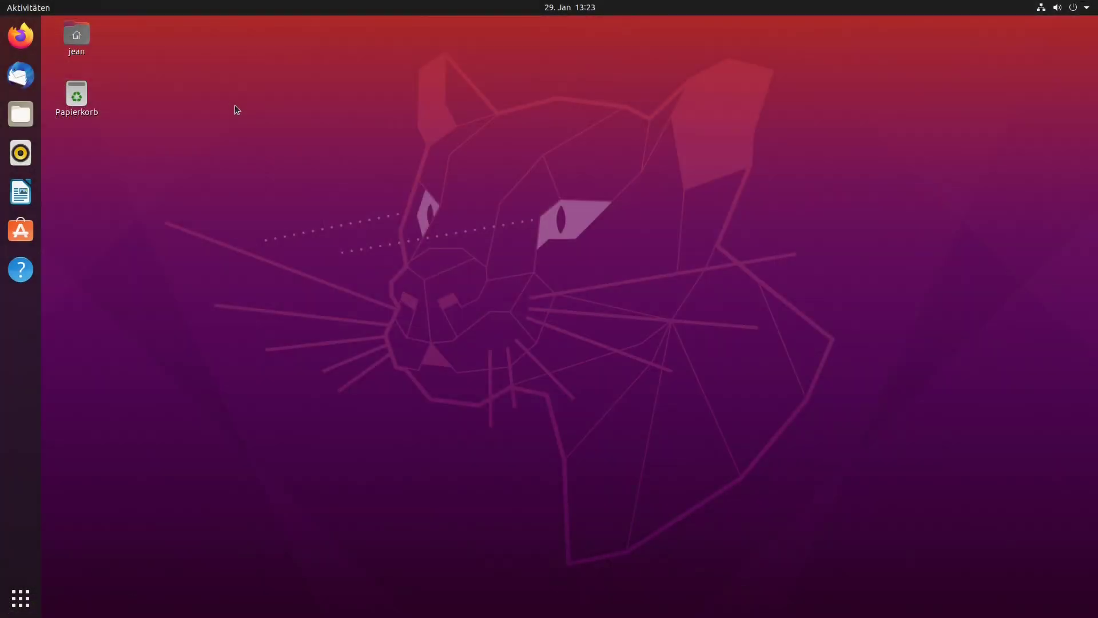
- Switch to Ubuntu, find and open its Aktualisierungsverwaltung, and close it without installing the updates
key("super")
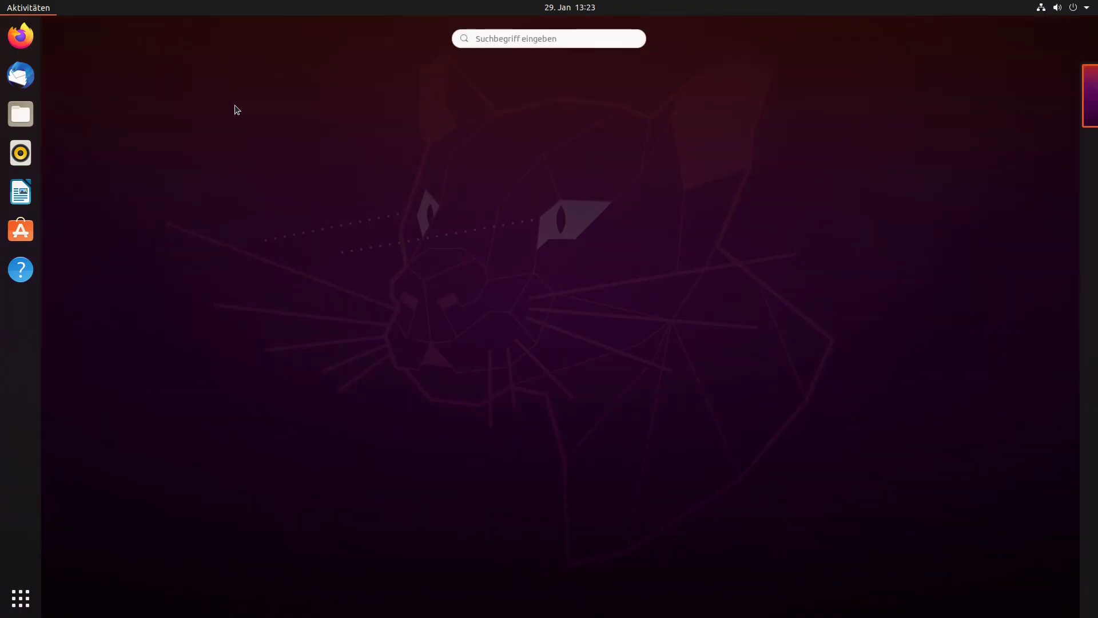
type("al")
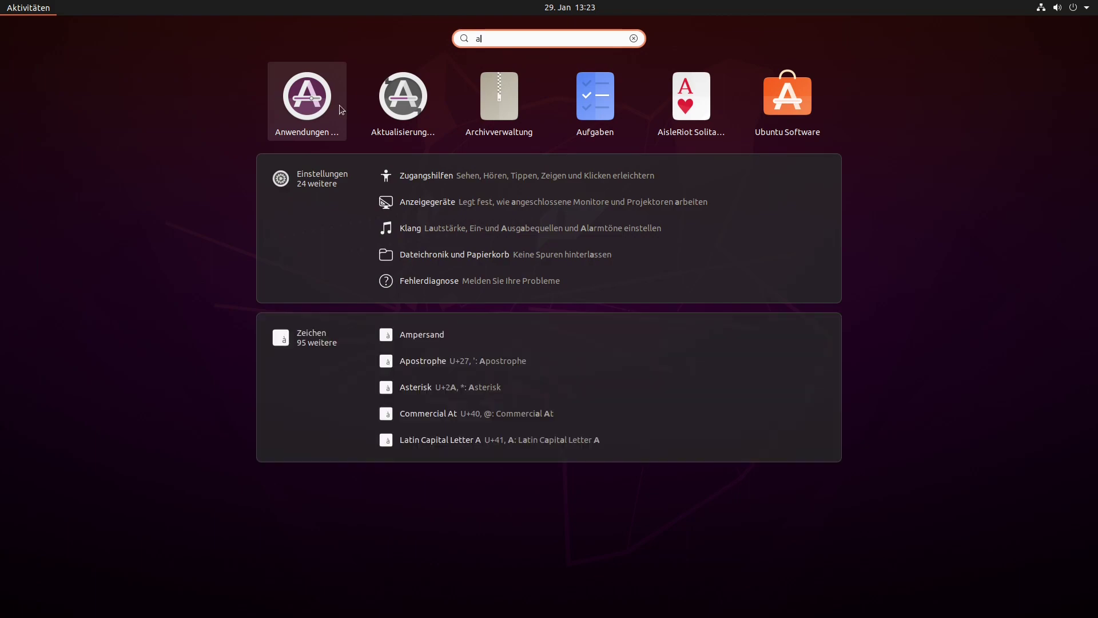
left_click(403, 102)
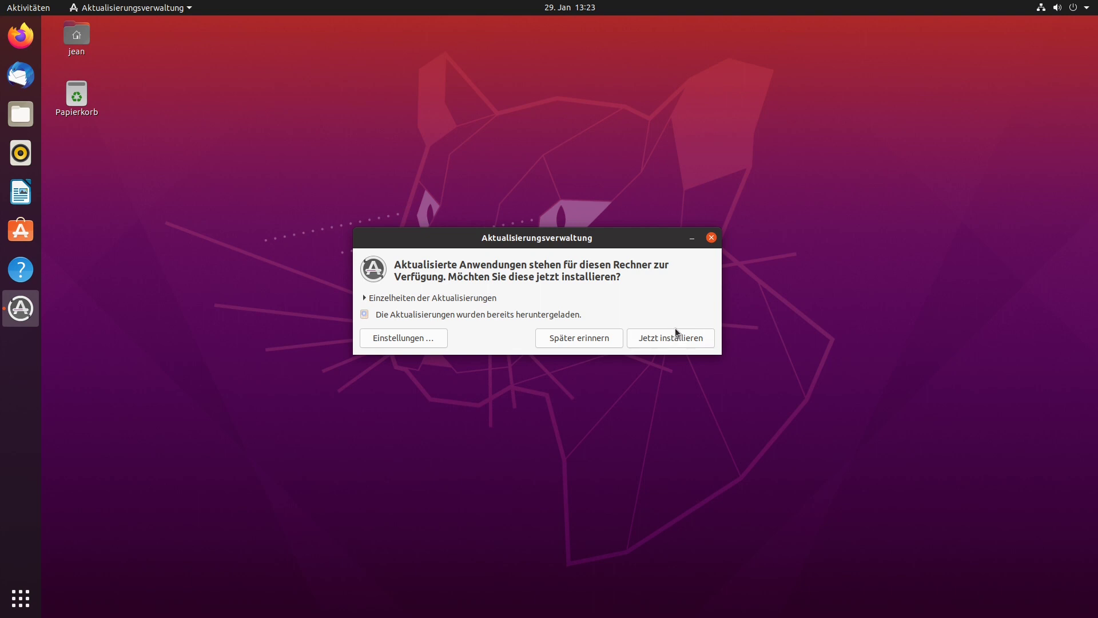
left_click(711, 238)
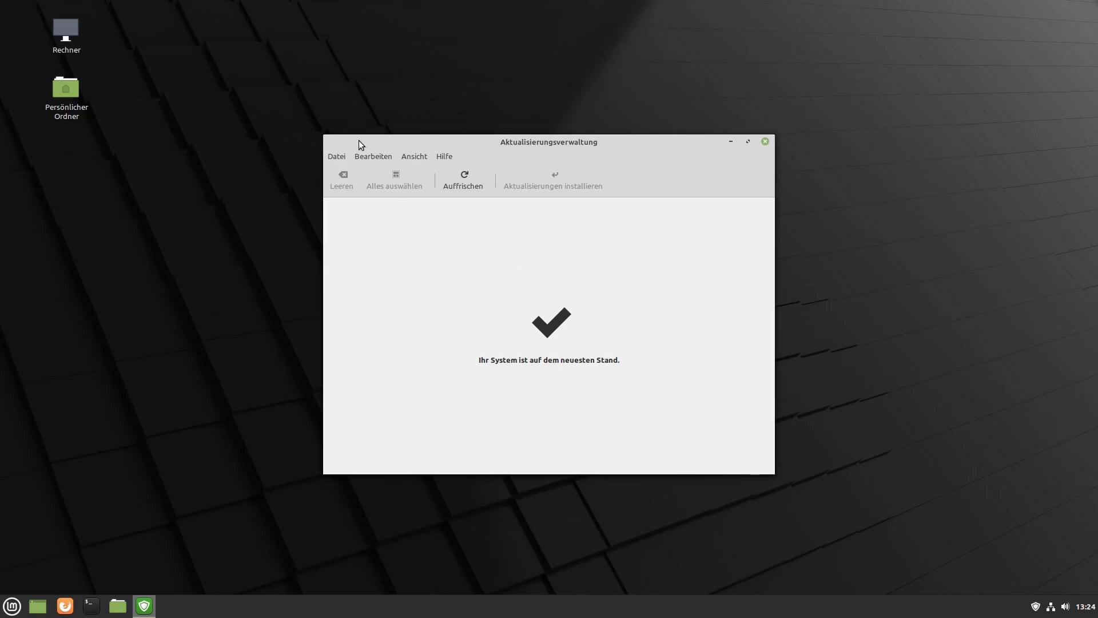
- In Linux Mint's Aktualisierungsverwaltung, open the Paketquellen, review the PPAs and Wartung pages, and close both windows
left_click(366, 158)
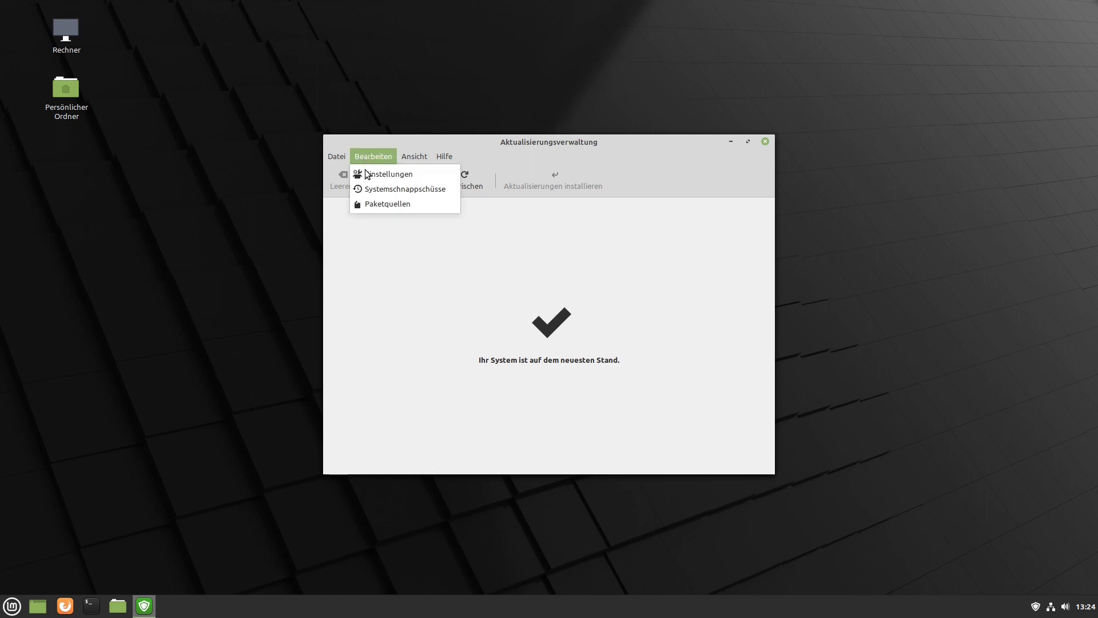
left_click(372, 204)
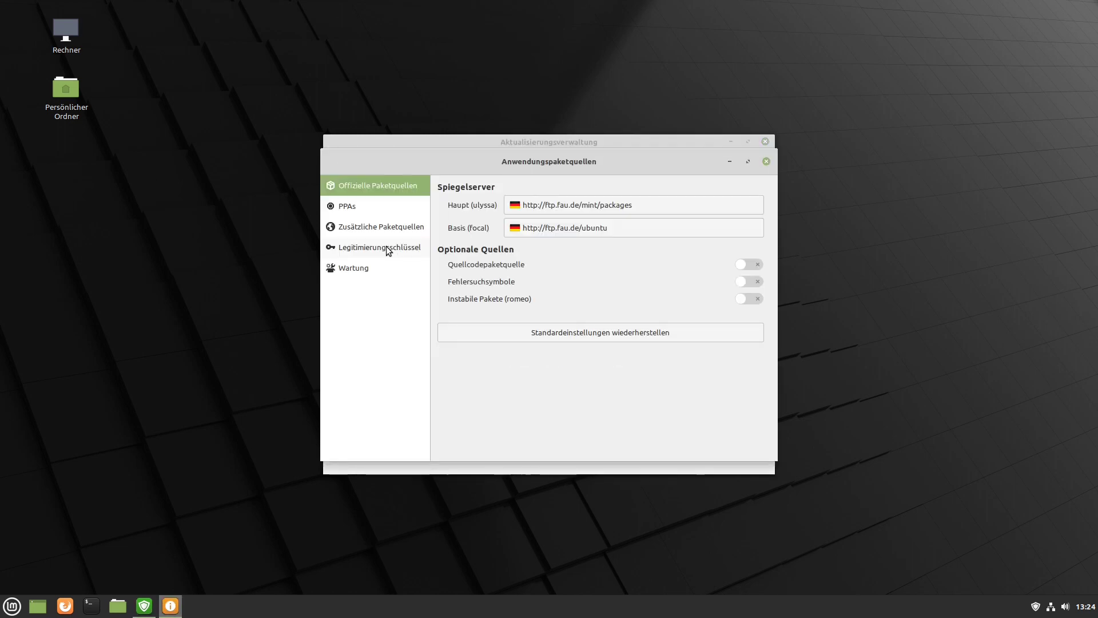
left_click(375, 201)
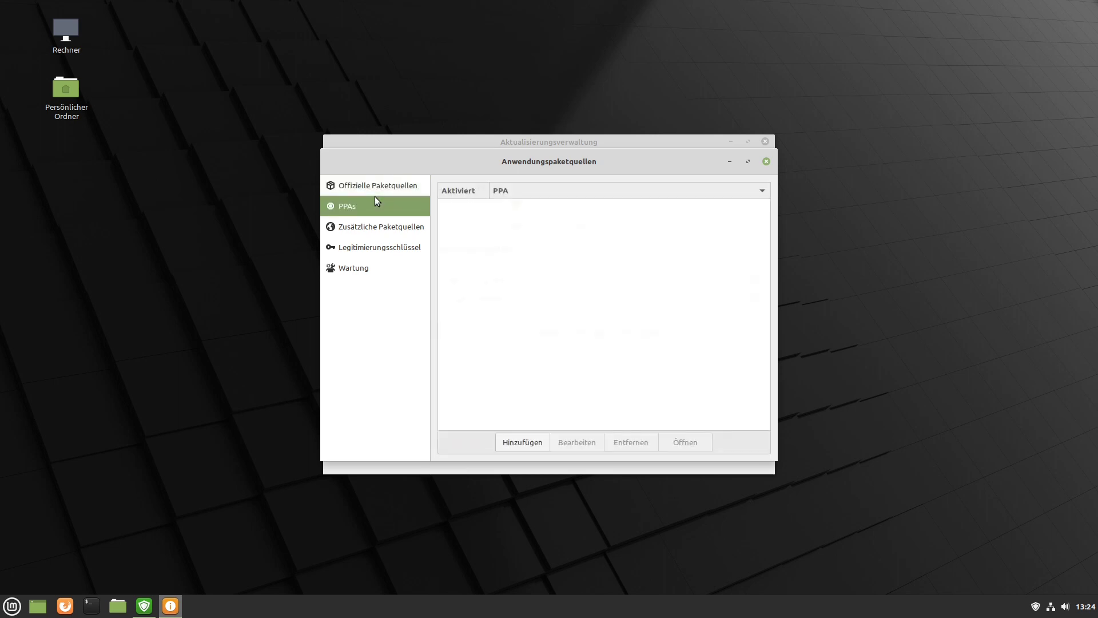
left_click(362, 270)
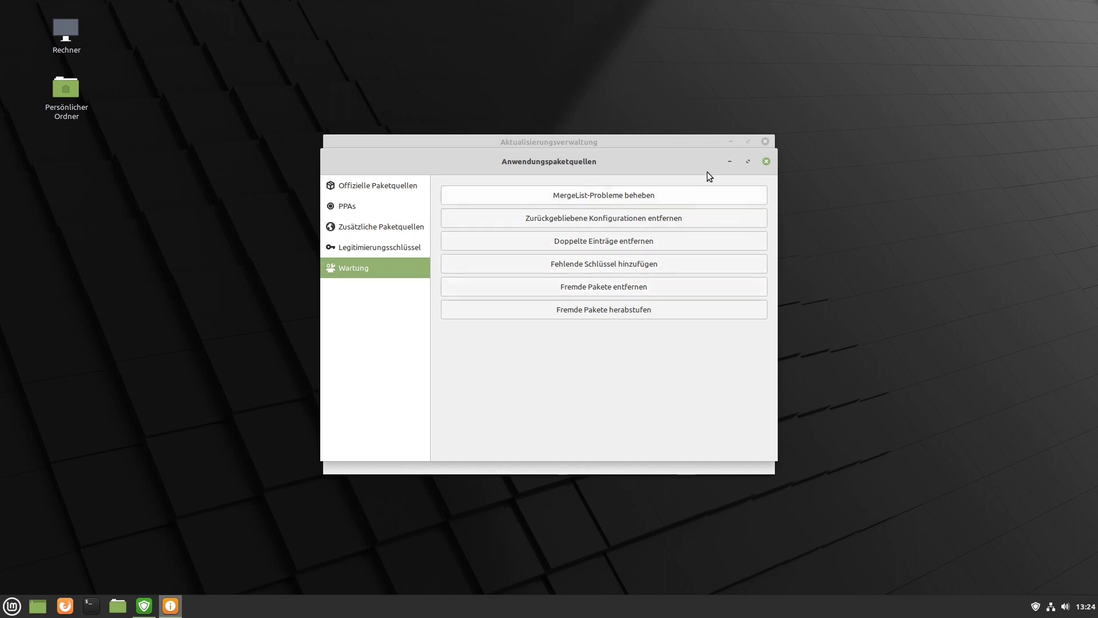
left_click(766, 162)
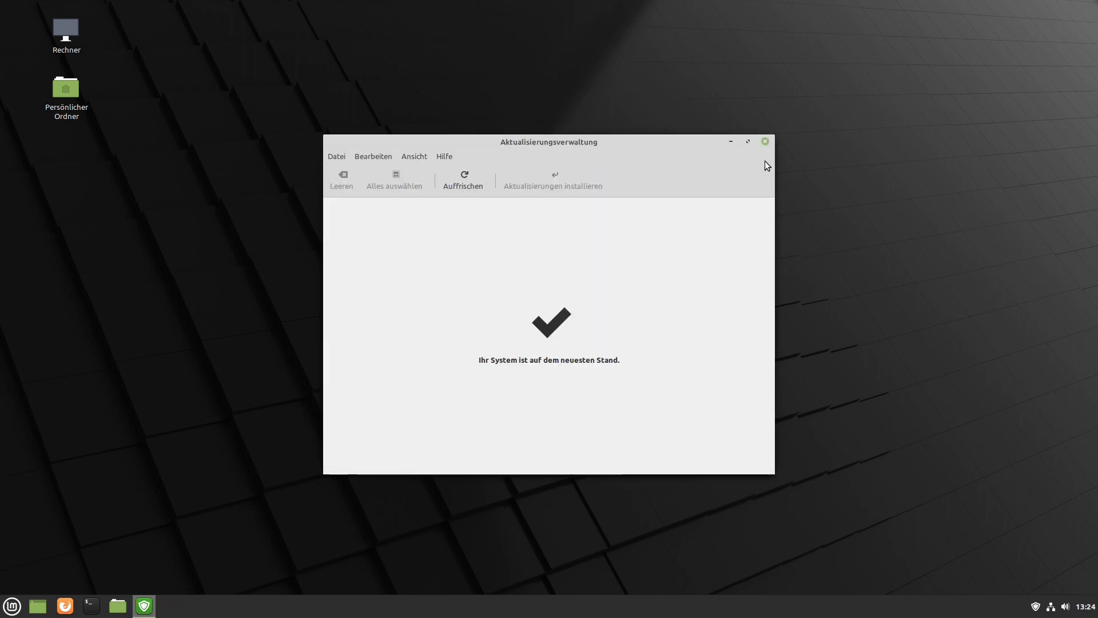
left_click(764, 141)
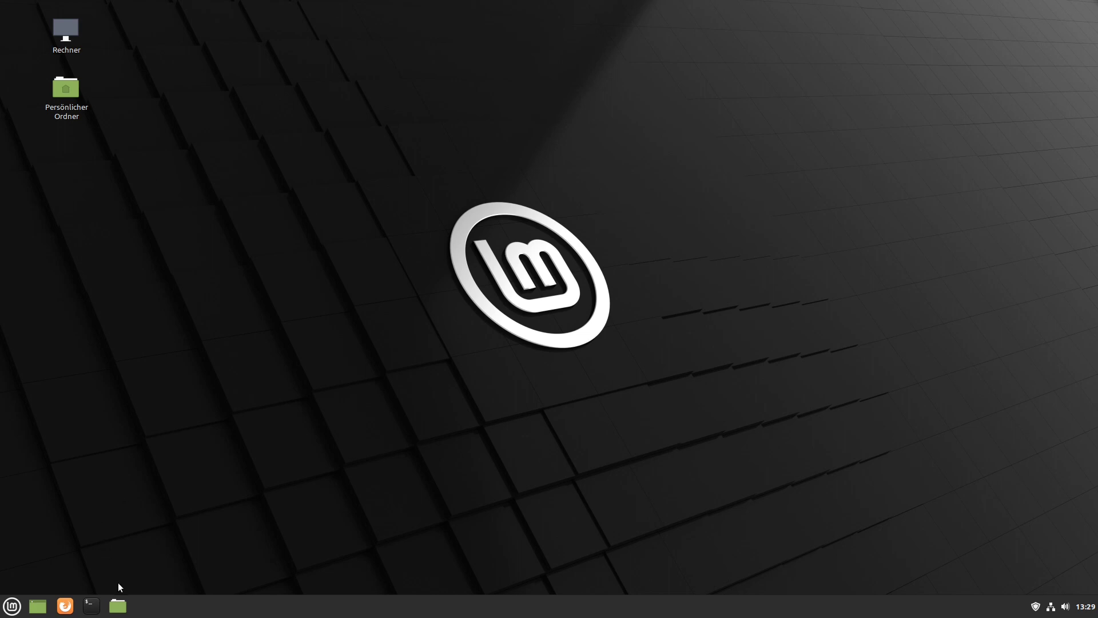
- Create an empty document named MeinNeuesVideo in Linux Mint's Persönlicher Ordner
left_click(118, 606)
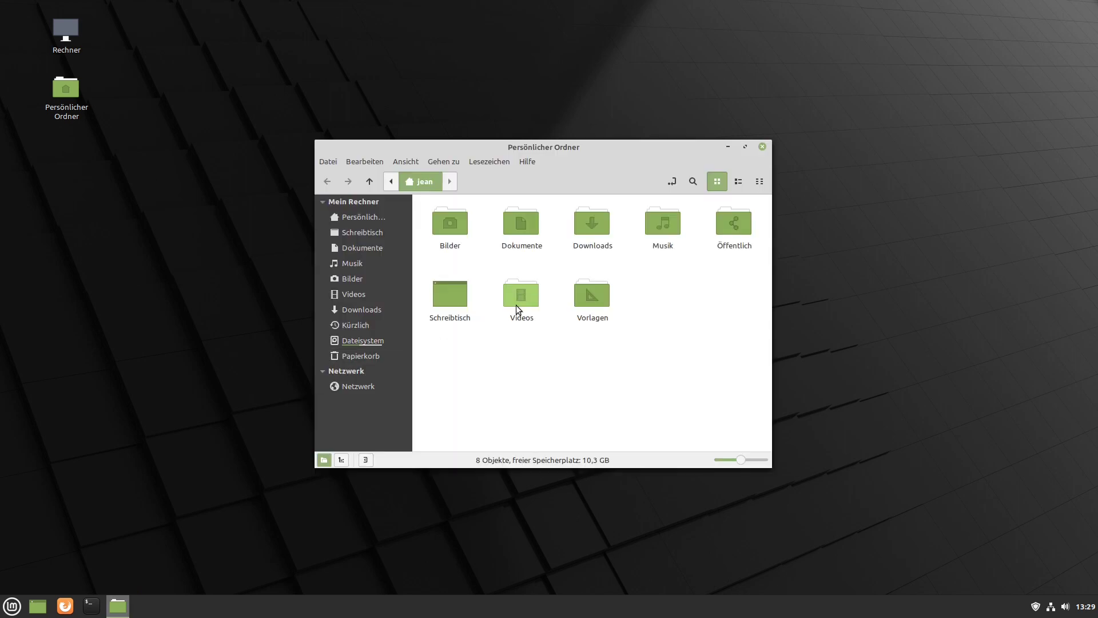
right_click(532, 352)
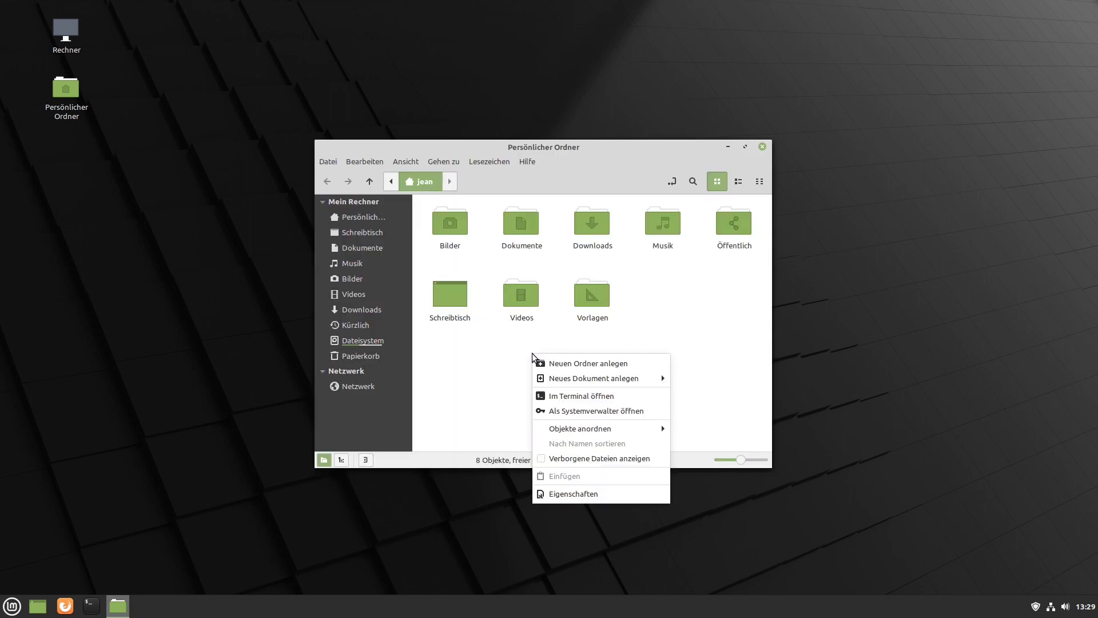
mouse_move(640, 378)
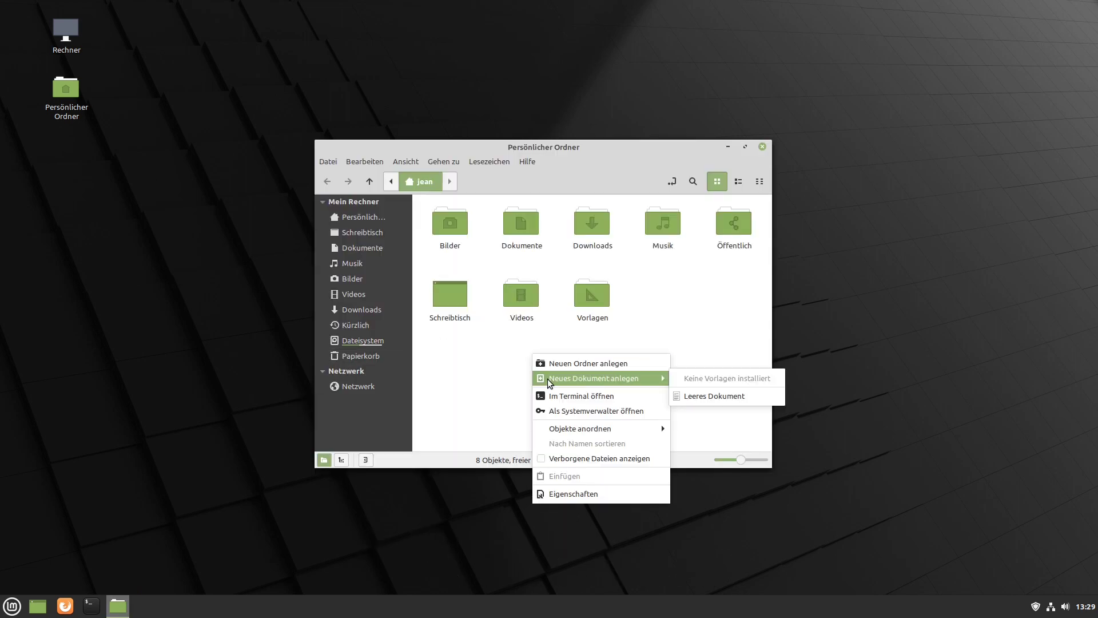
left_click(705, 395)
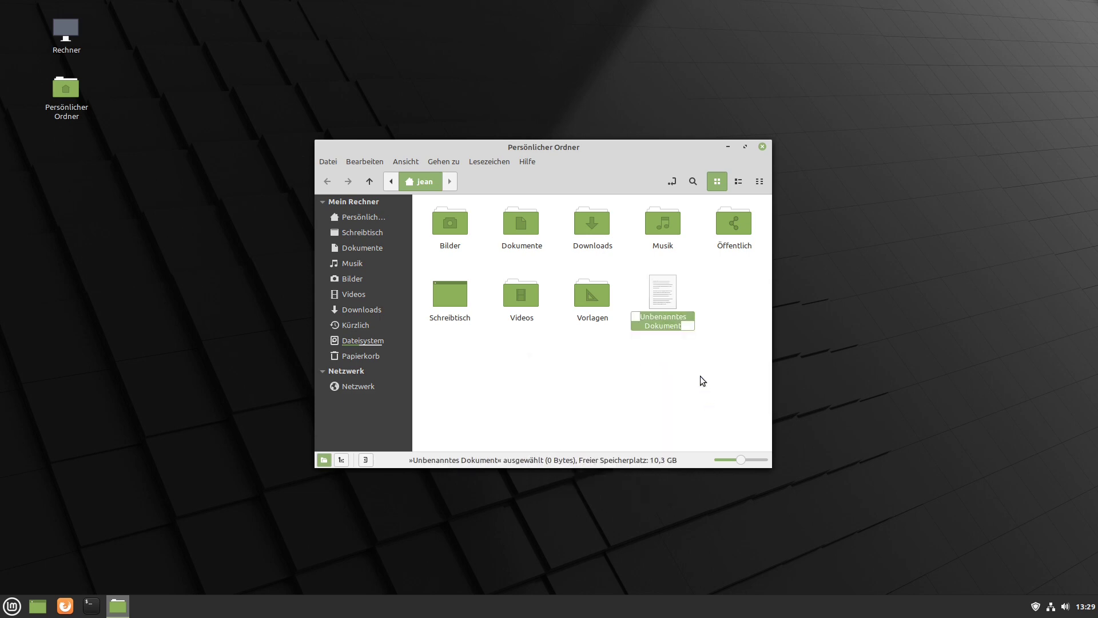
type("Meinneue")
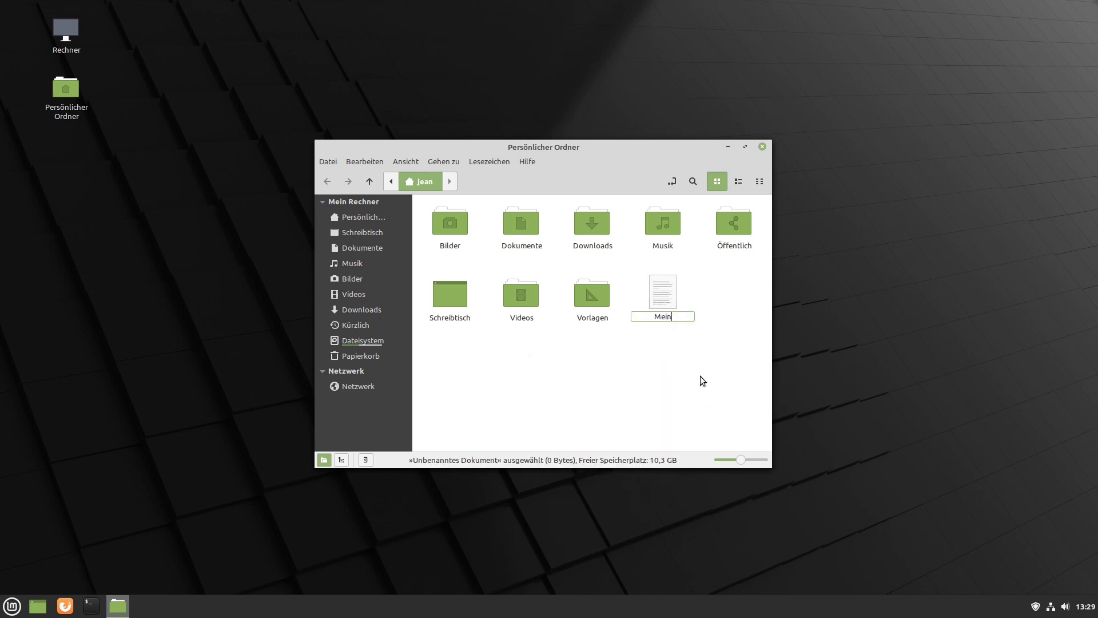
key("BackSpace")
key("BackSpace")
key("BackSpace")
key("BackSpace")
type("NeuesVideo")
key("Return")
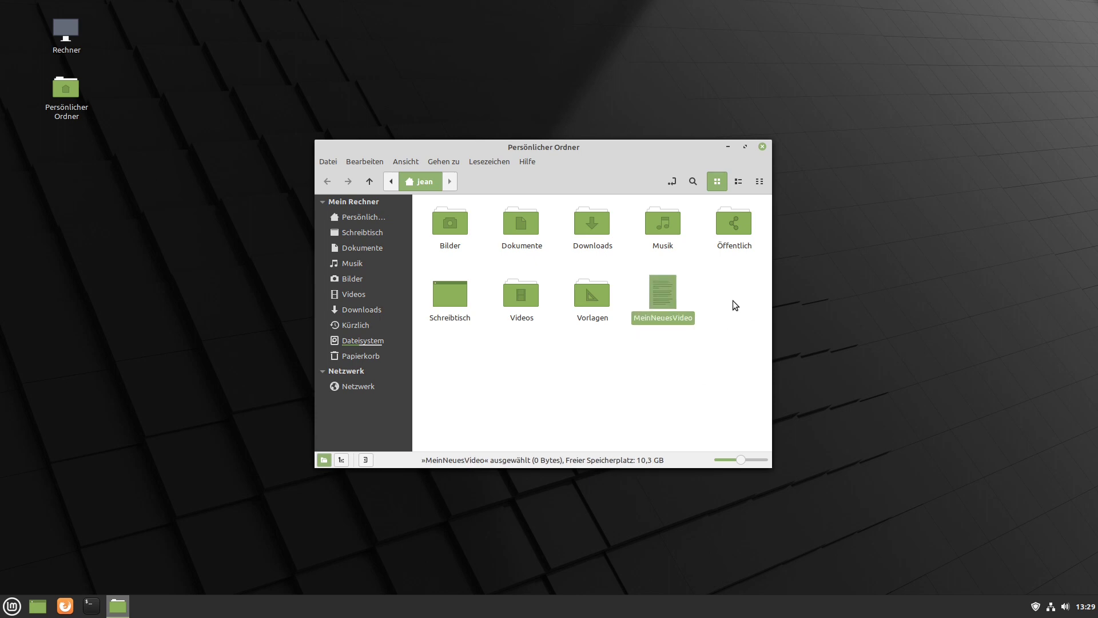
- Add MeinNeuesVideo to the favourites, maximize the file manager window, and deselect the file
right_click(669, 294)
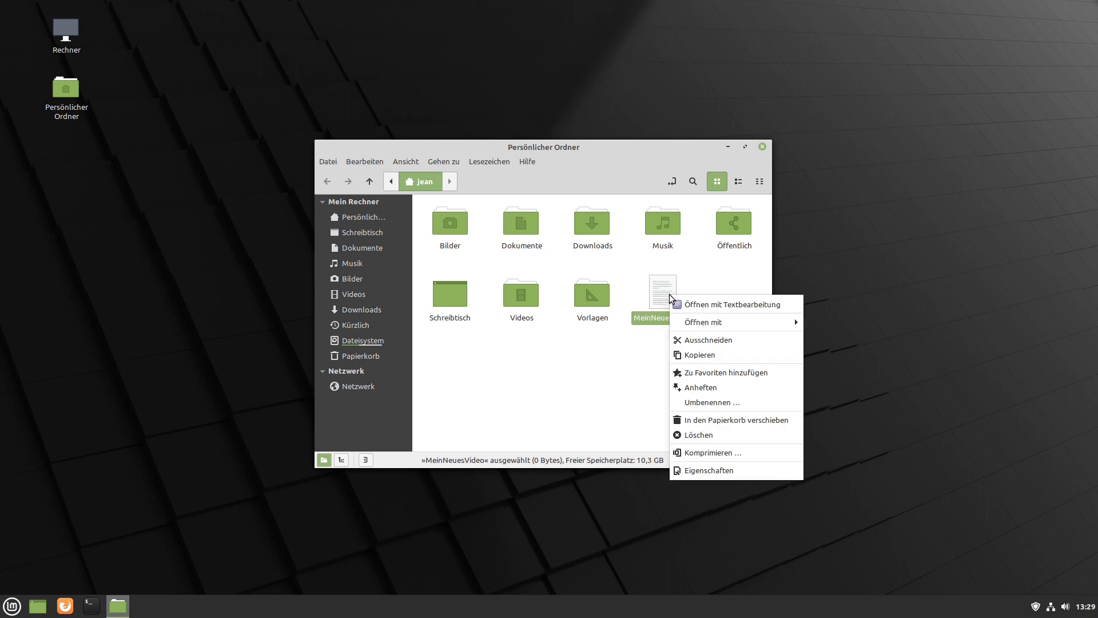
left_click(728, 373)
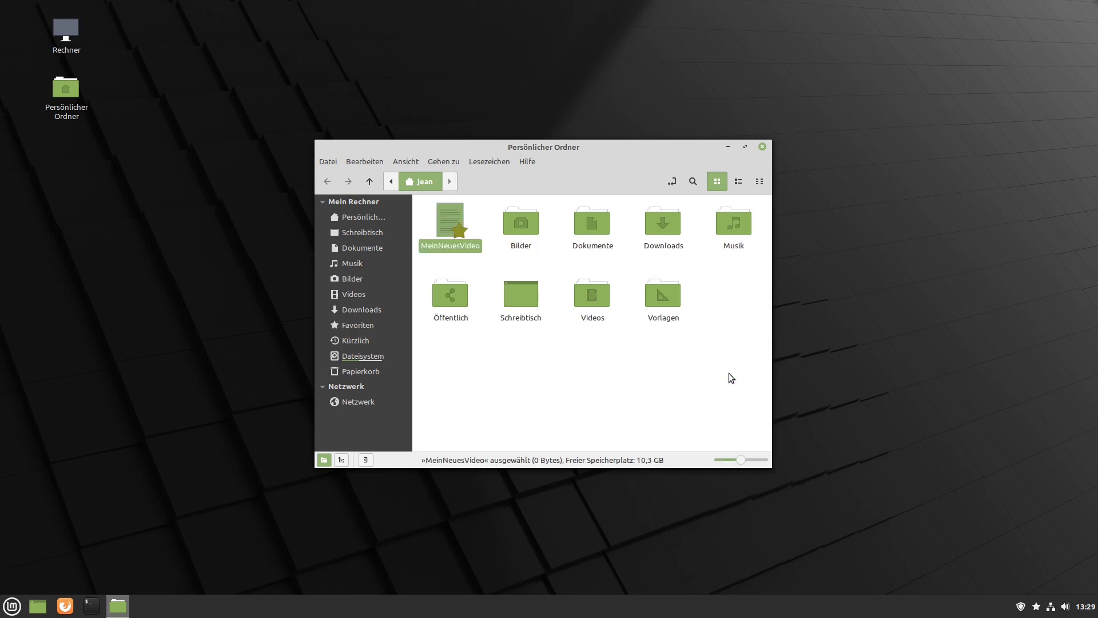
double_click(557, 143)
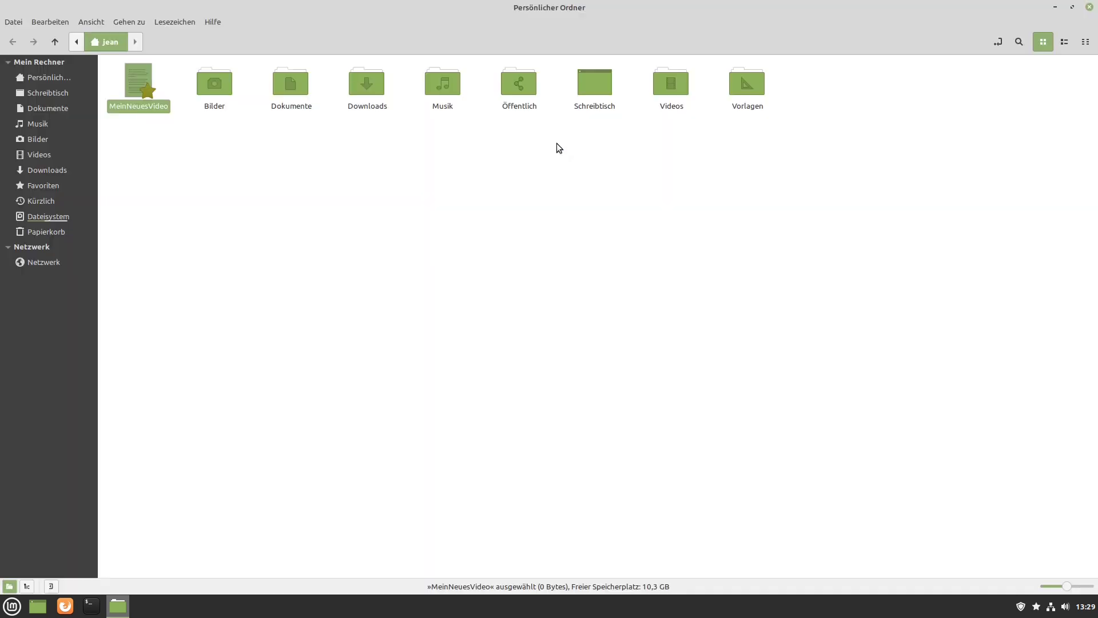
left_click(164, 118)
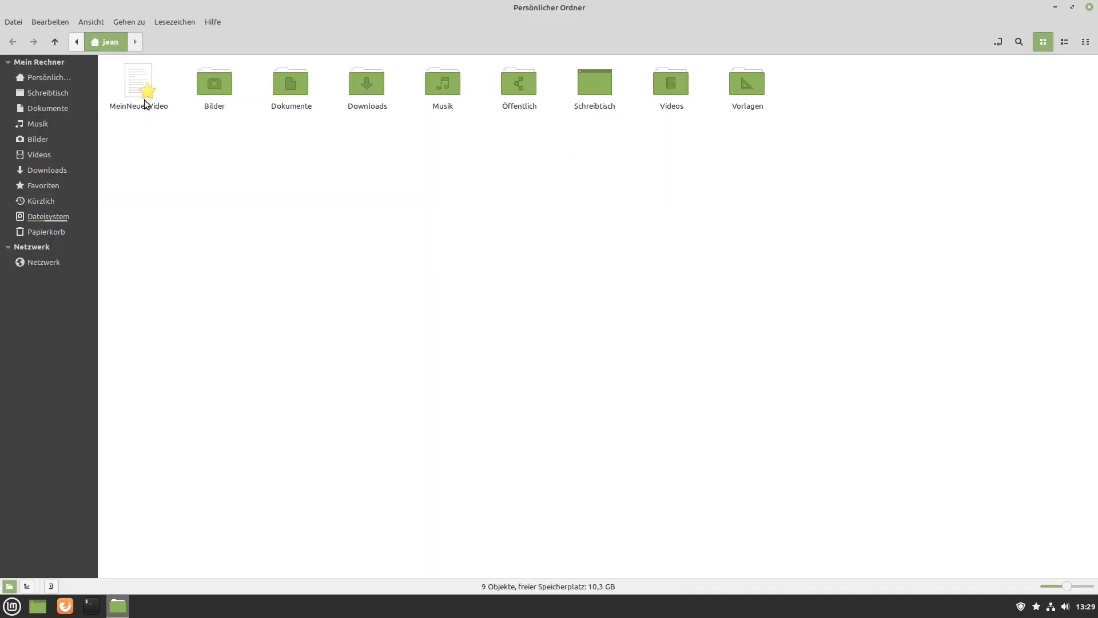
- Check the favourites in the file manager, the system tray and the start menu's Favoriten category
left_click(43, 188)
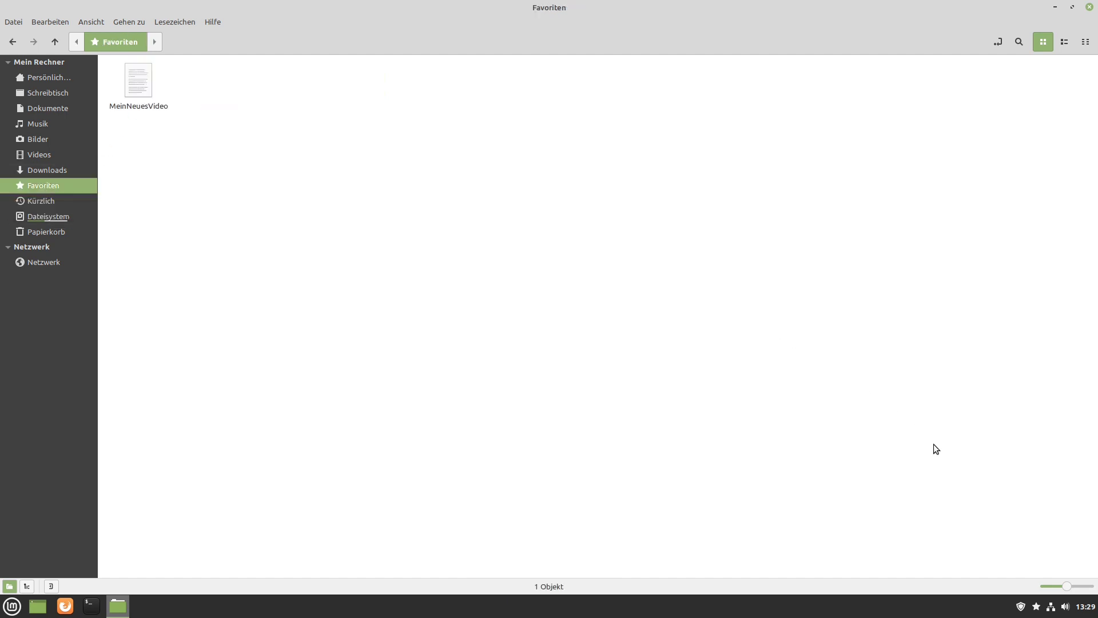
left_click(1035, 605)
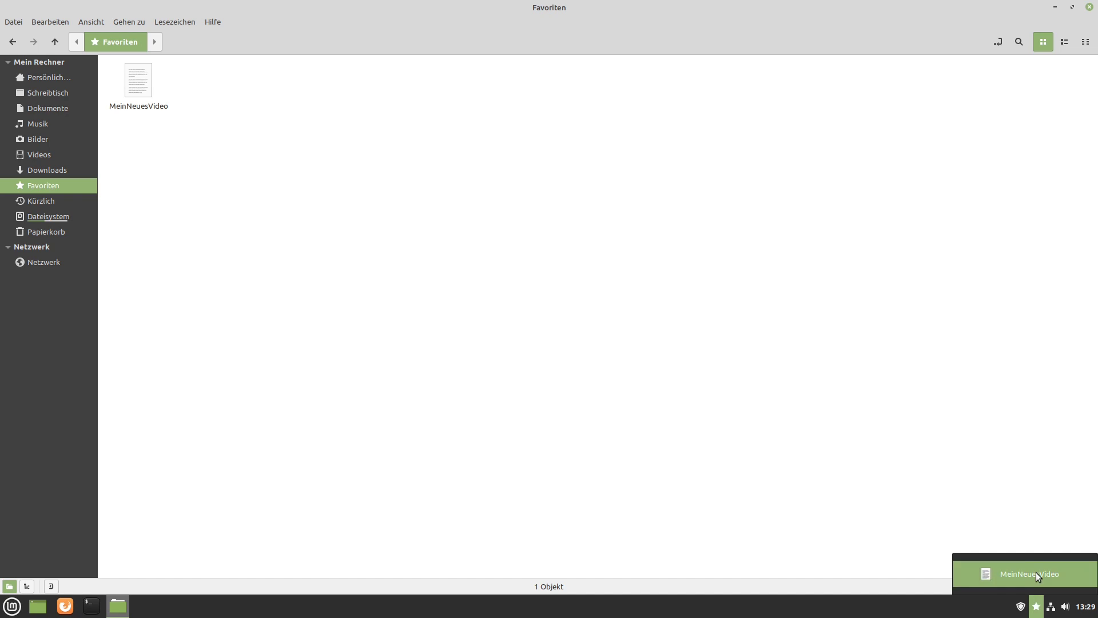
left_click(468, 475)
left_click(12, 606)
mouse_move(129, 489)
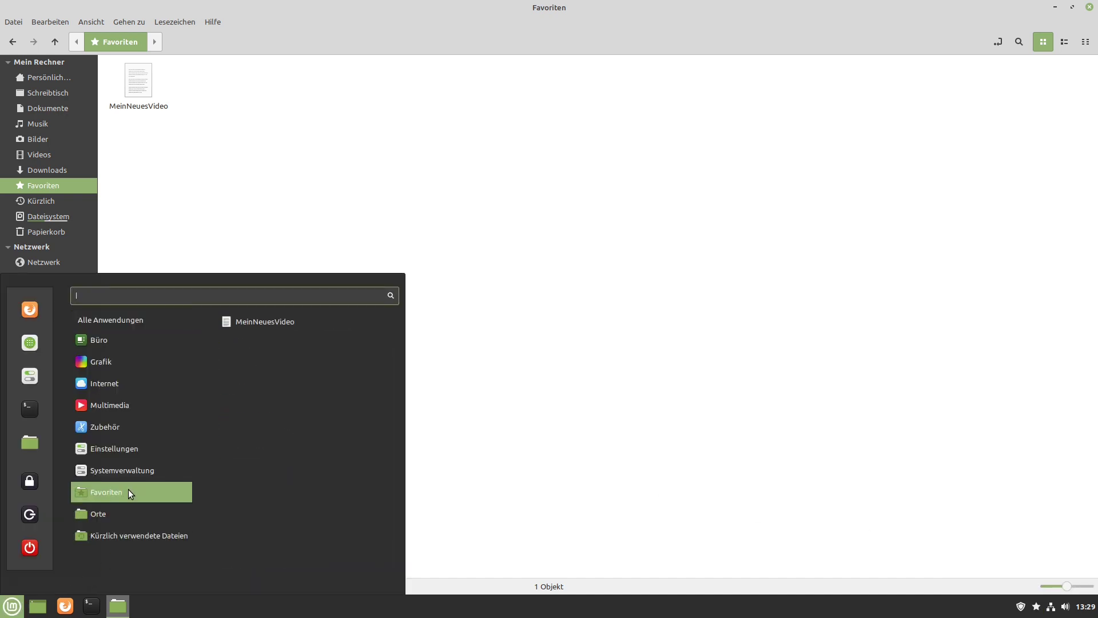
- Search for and open Textbearbeitung, view the favourites in its Datei options, and close the editor and the file manager
key("Right")
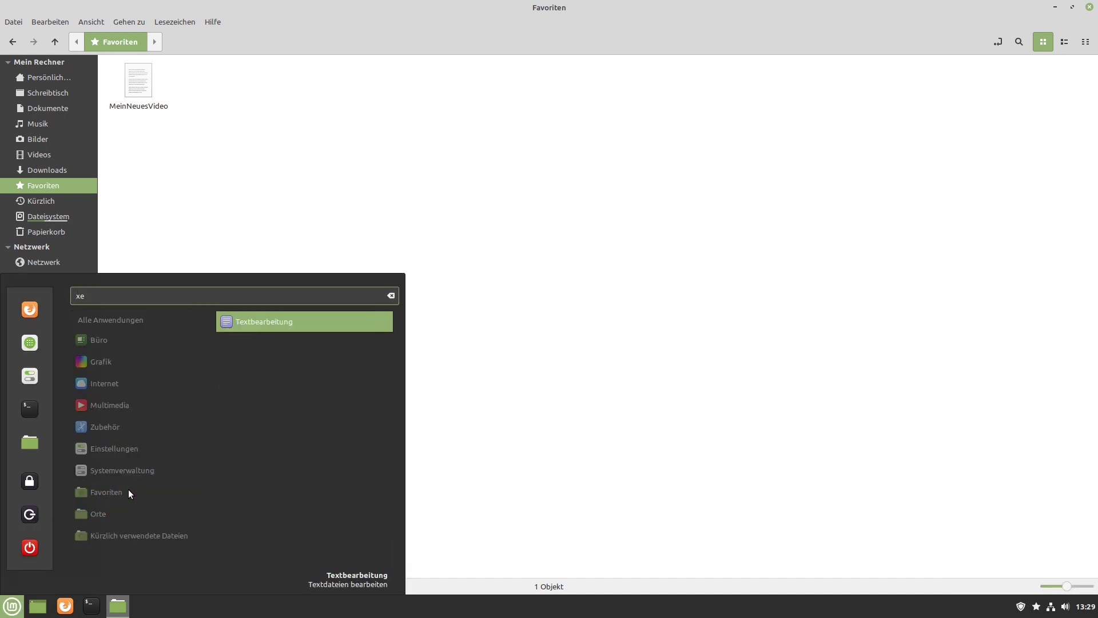
key("Return")
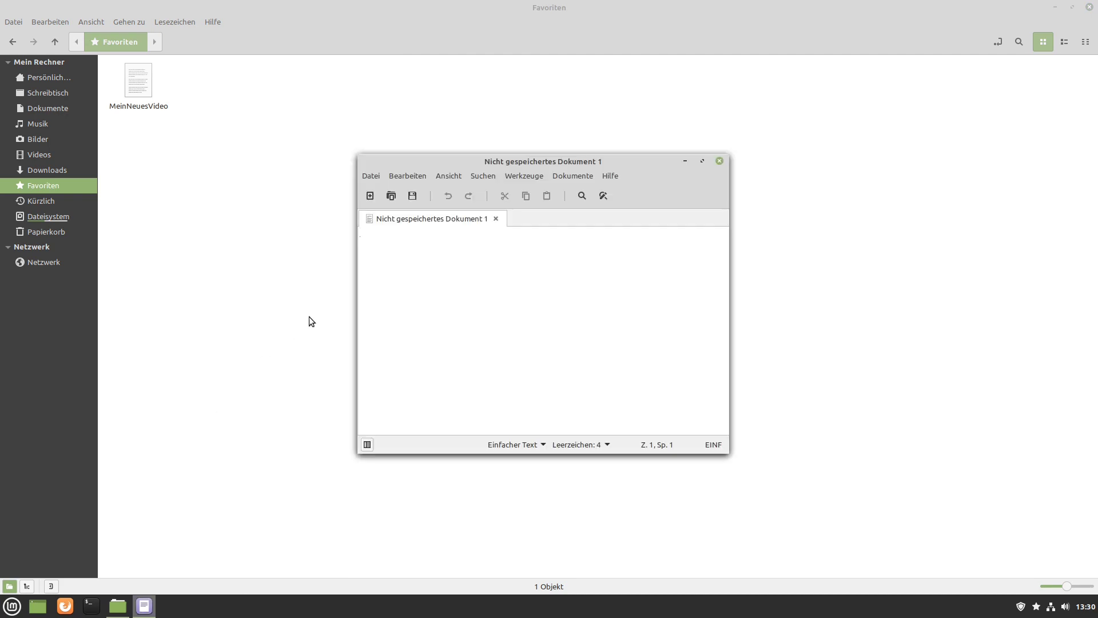
left_click(370, 176)
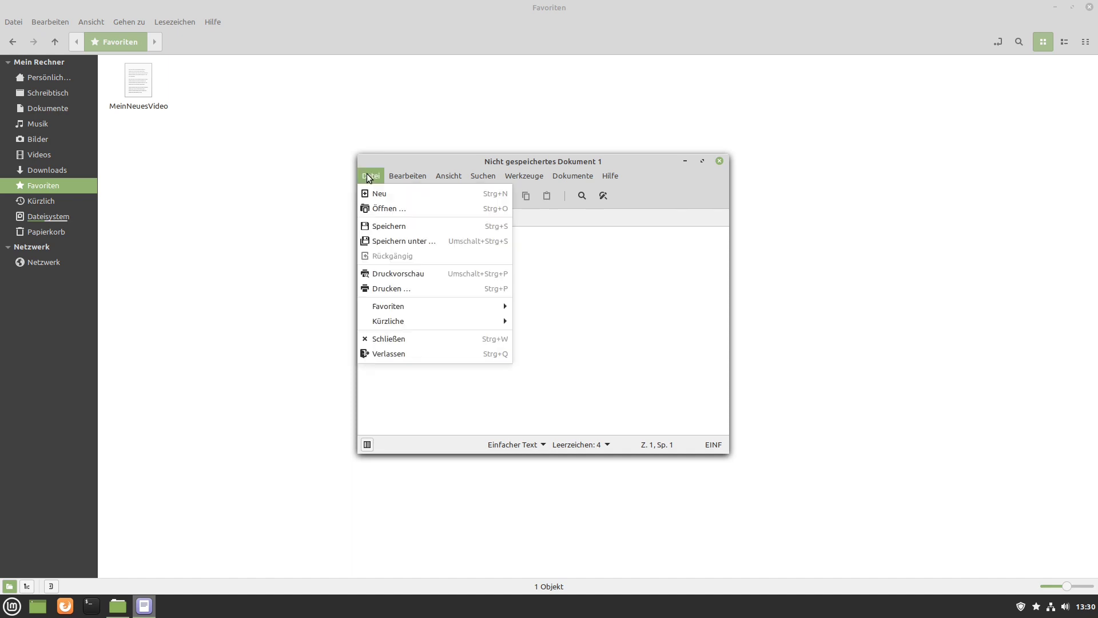
mouse_move(428, 308)
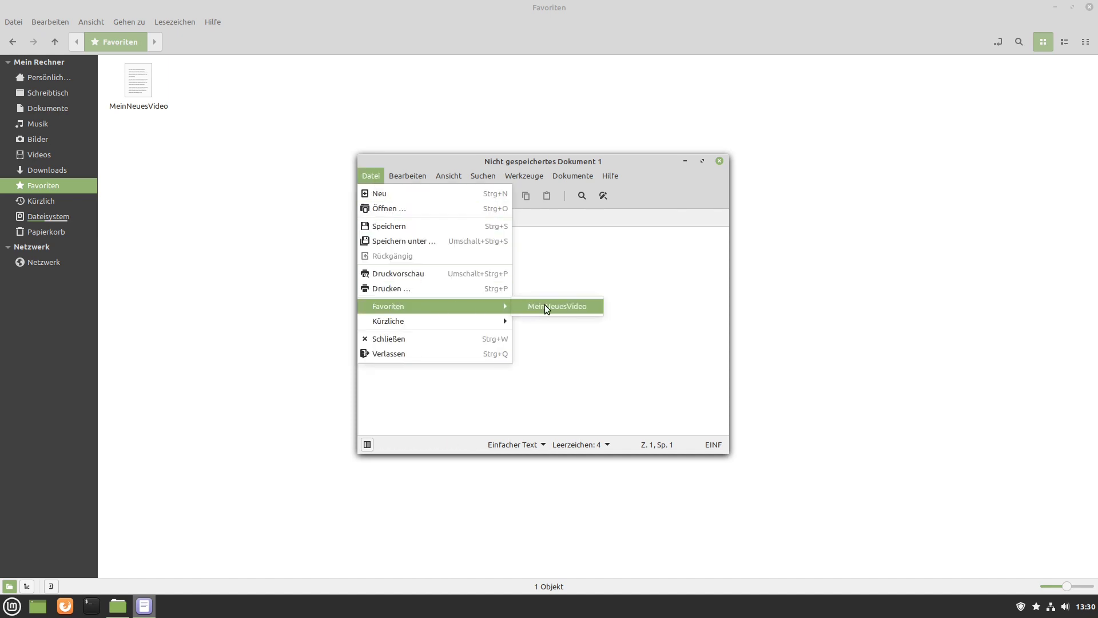
left_click(553, 268)
left_click(720, 163)
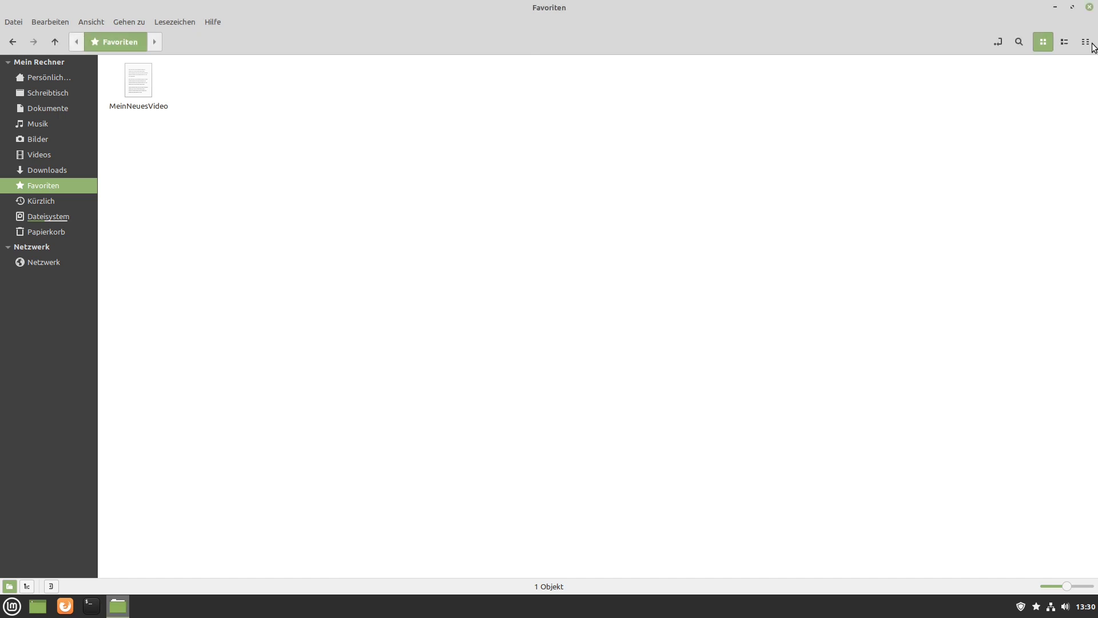
left_click(1090, 8)
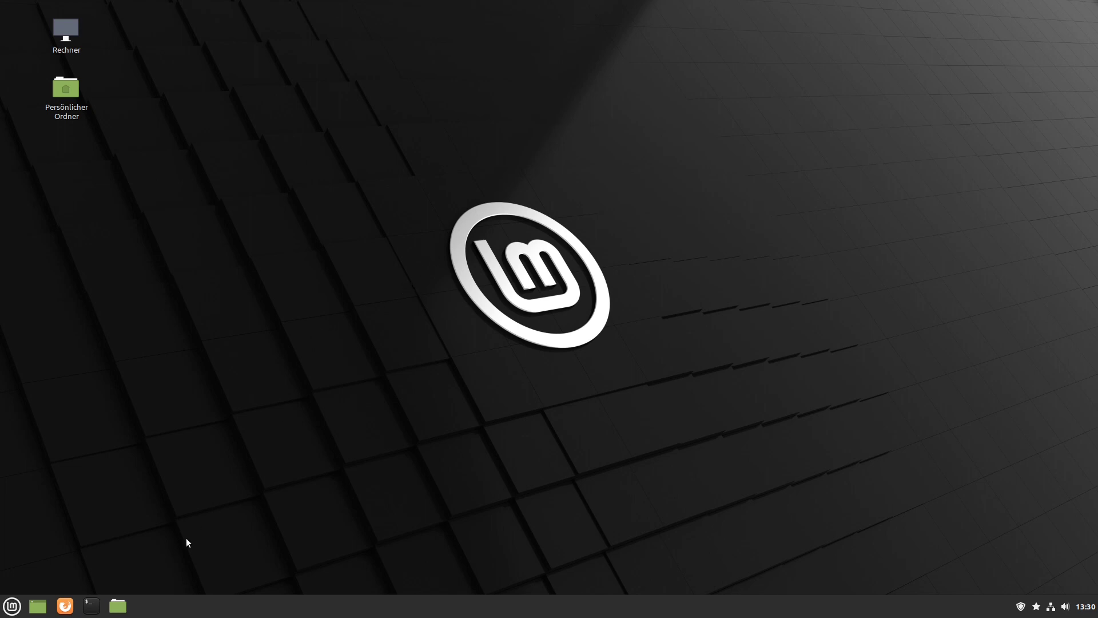
- Reopen the Persönlicher Ordner, view the folder's context options, widen the sidebar to fit the full place names, and close the window
left_click(116, 609)
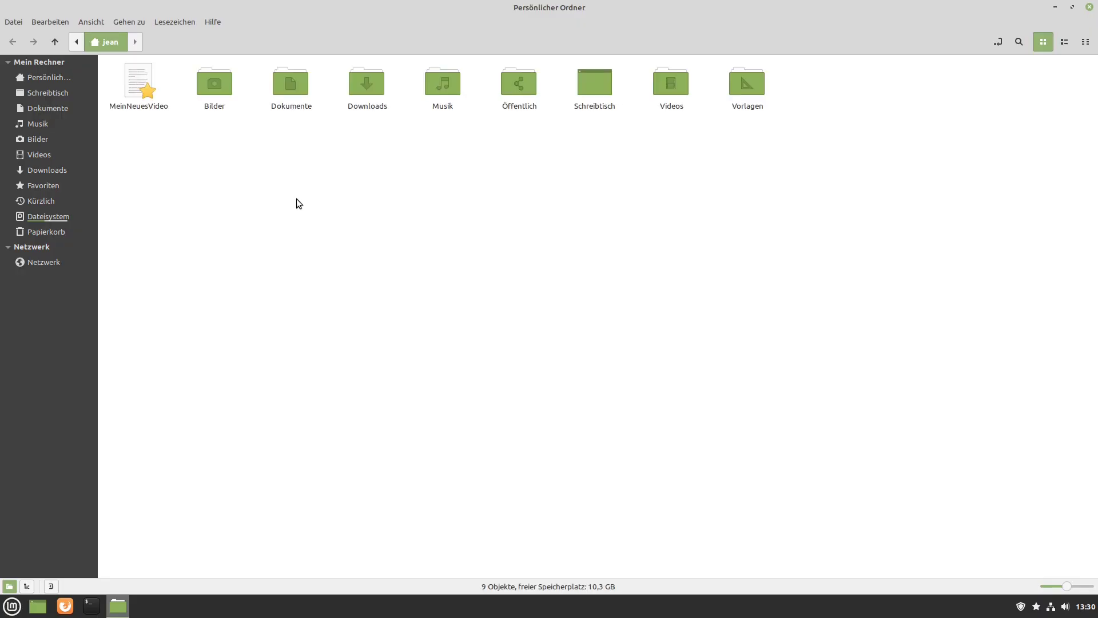
right_click(282, 148)
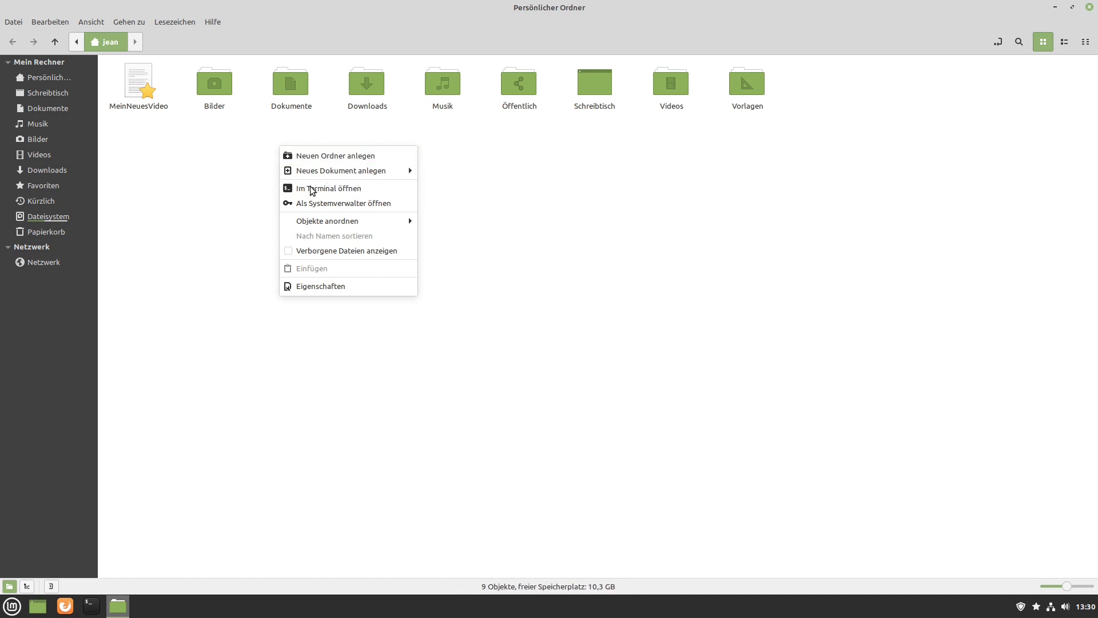
left_click(251, 170)
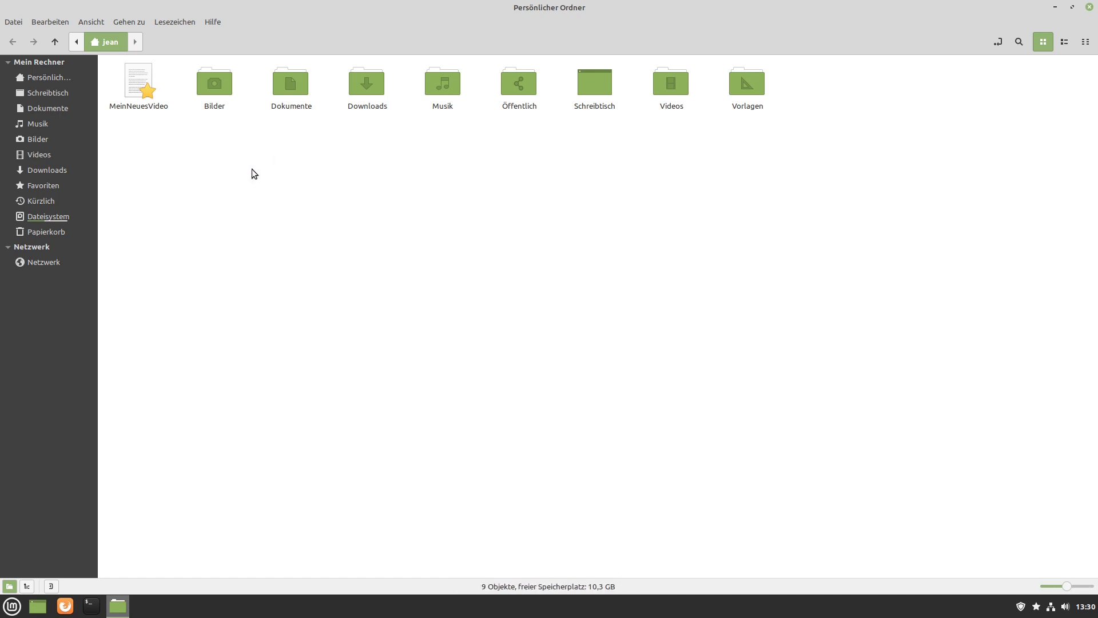
left_click_drag(99, 366, 135, 360)
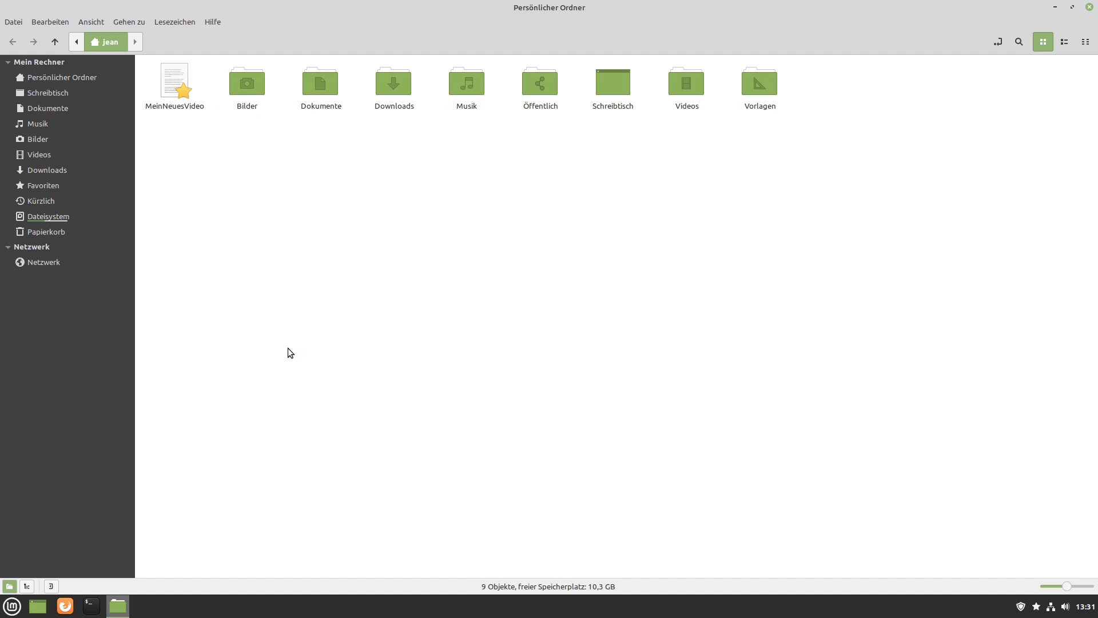
left_click(1087, 8)
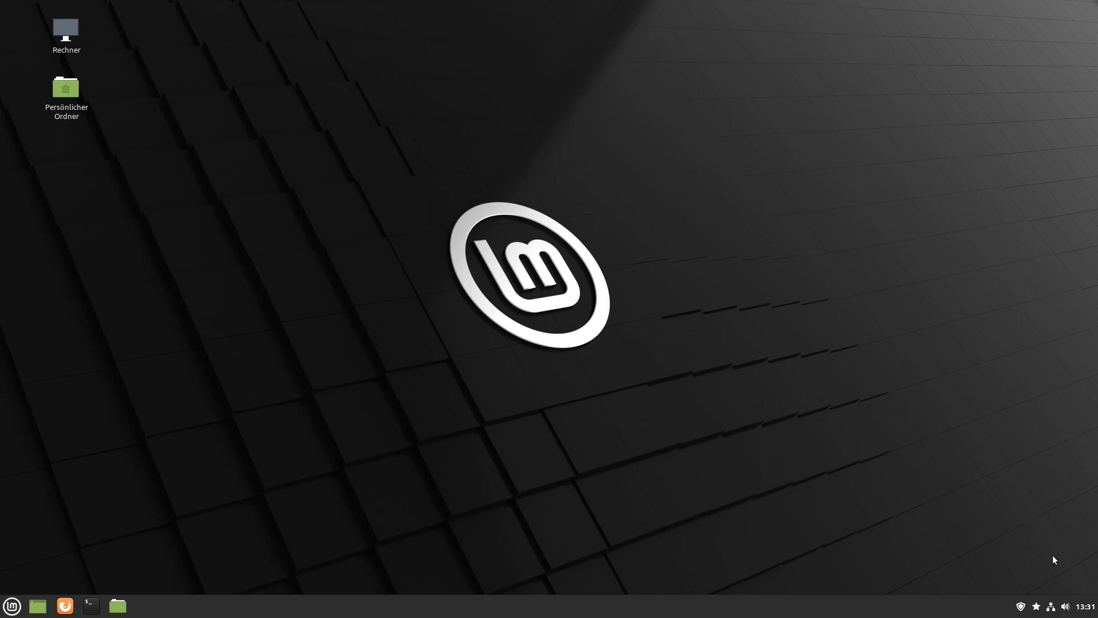
- Show Linux Mint's sound volume controls in the system tray and dismiss them
right_click(1064, 608)
left_click(1065, 609)
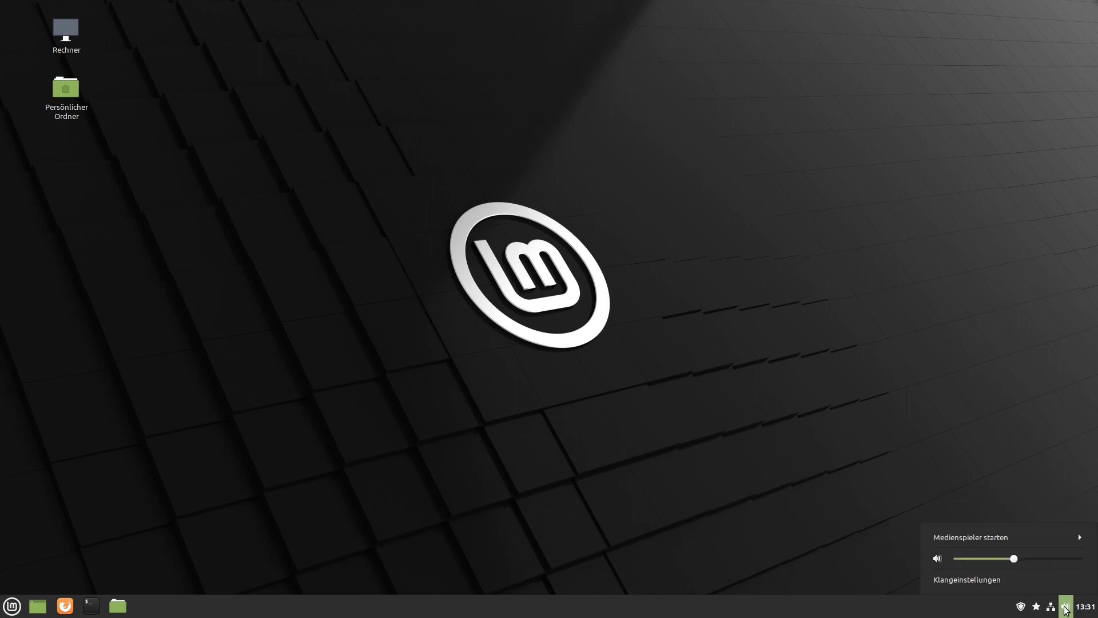
left_click(889, 563)
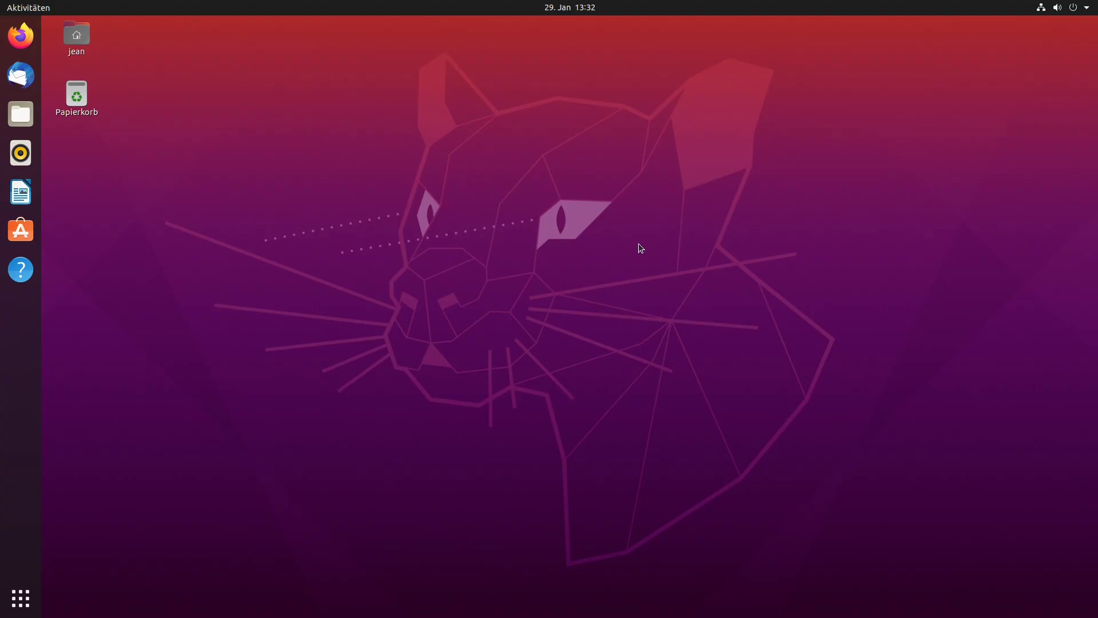
- On the Ubuntu desktop, view the calendar and notifications, search the Aktivitäten overview for "fi", and return to the desktop
left_click(570, 6)
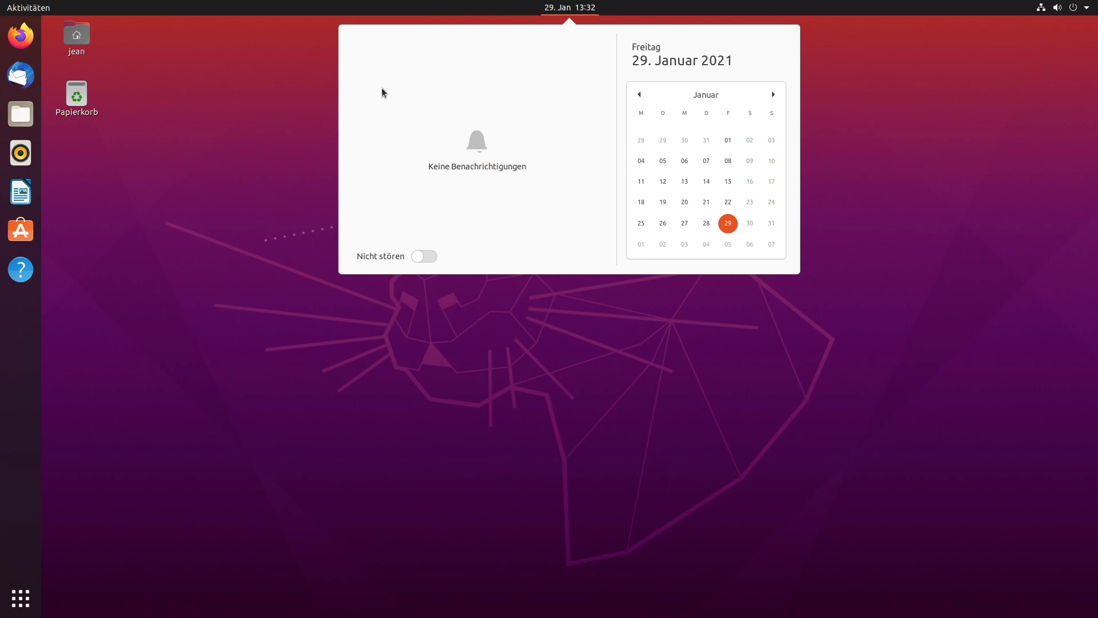
key("super")
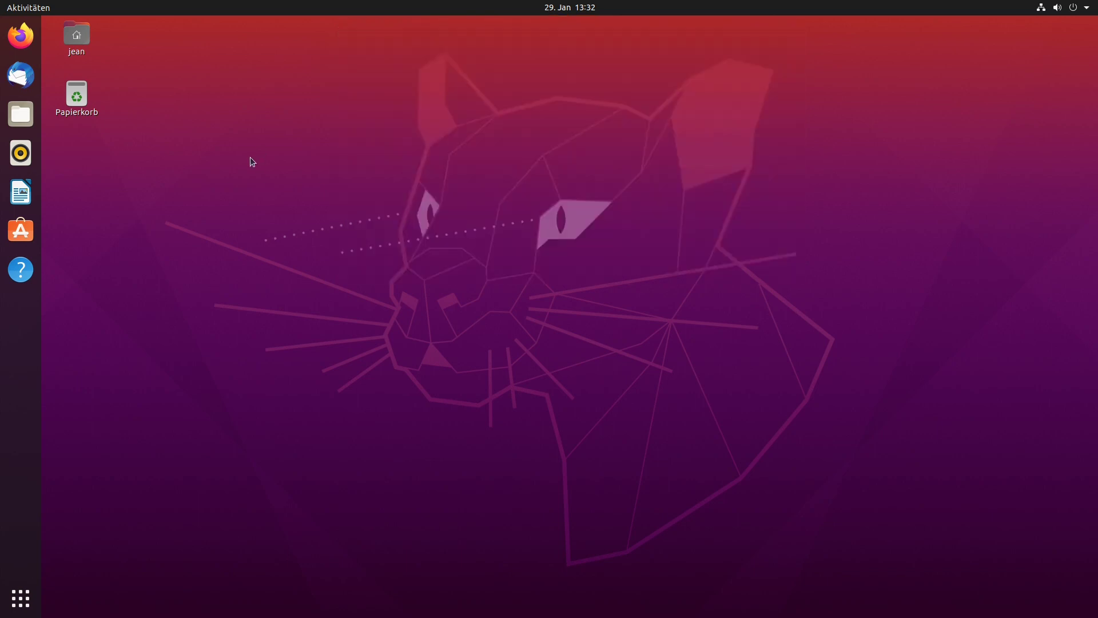
type("fil")
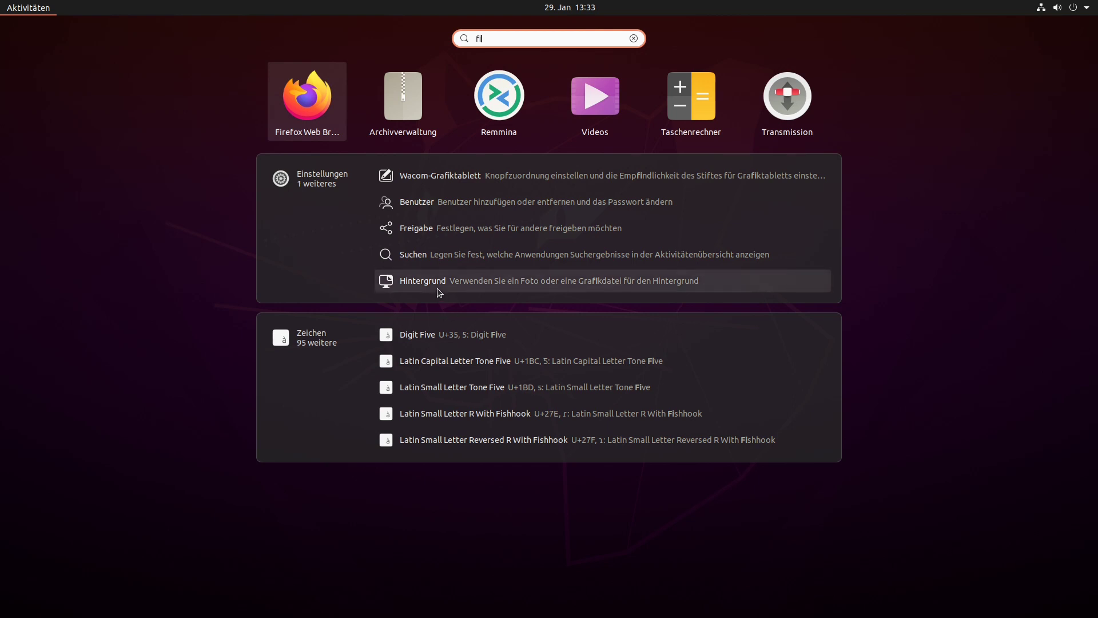
key("Escape")
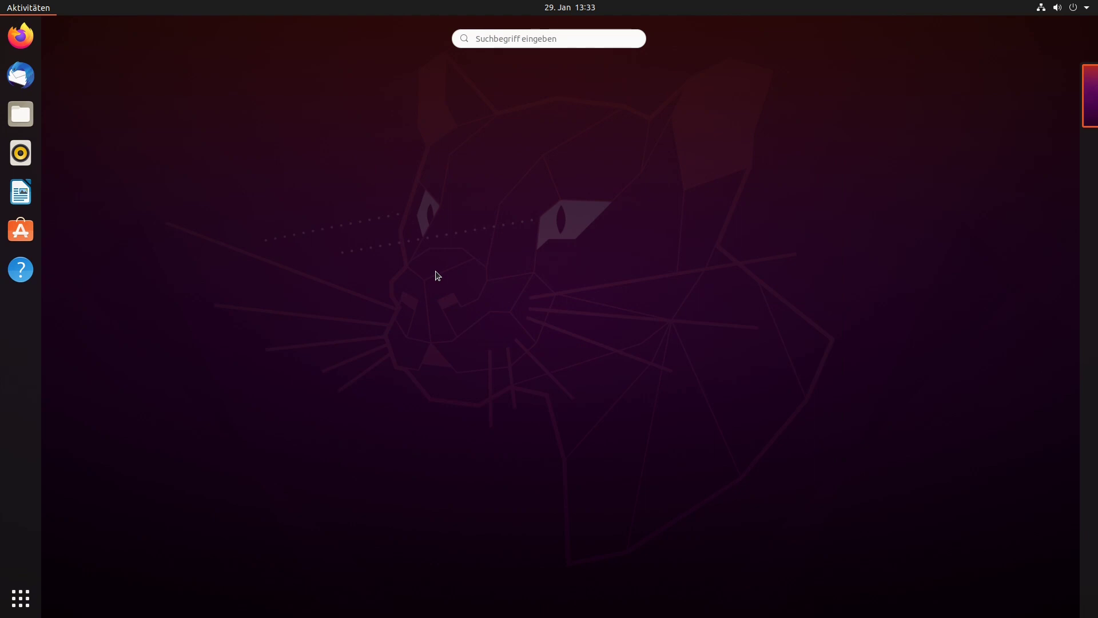
key("Escape")
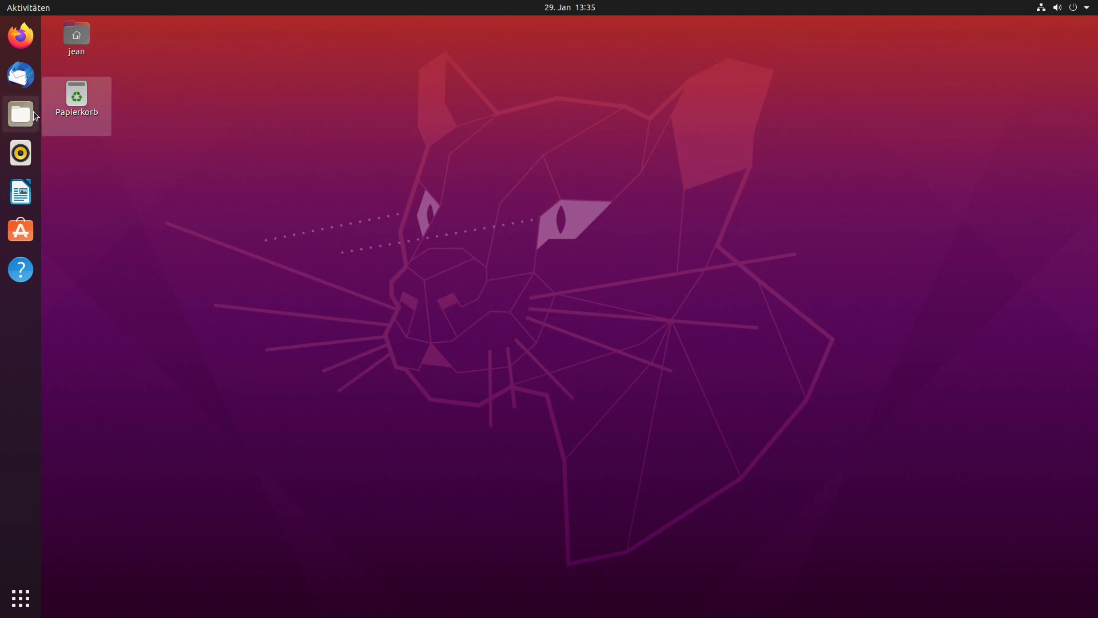
- Open Ubuntu's file manager, browse Andere Orte and the Rechner root folder, return to Persönlicher Ordner, and close the window
double_click(77, 96)
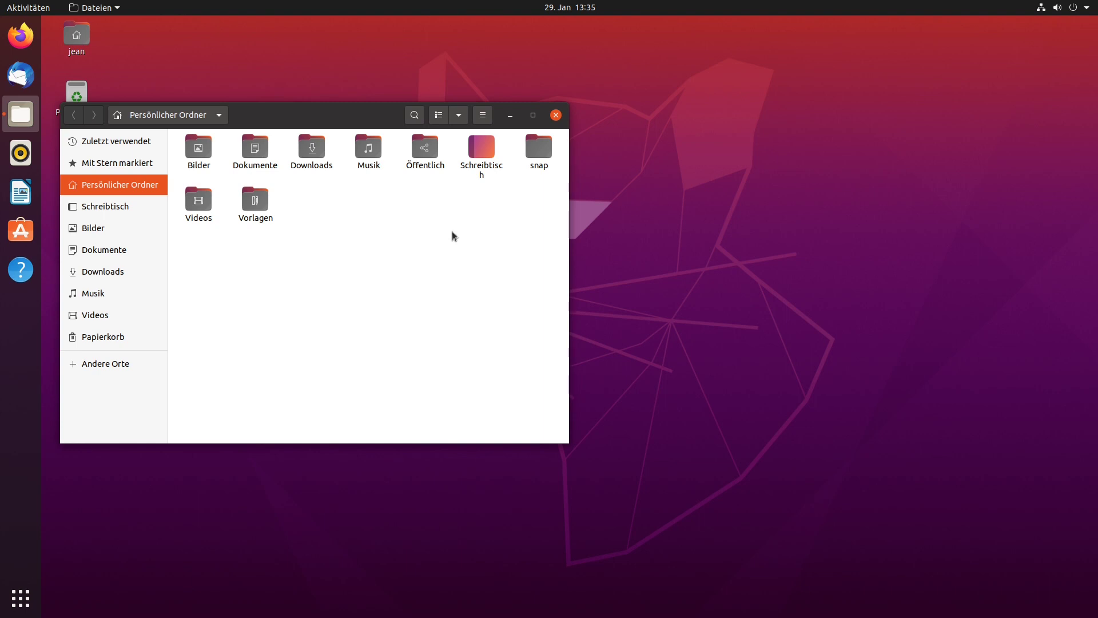
left_click_drag(366, 117, 522, 122)
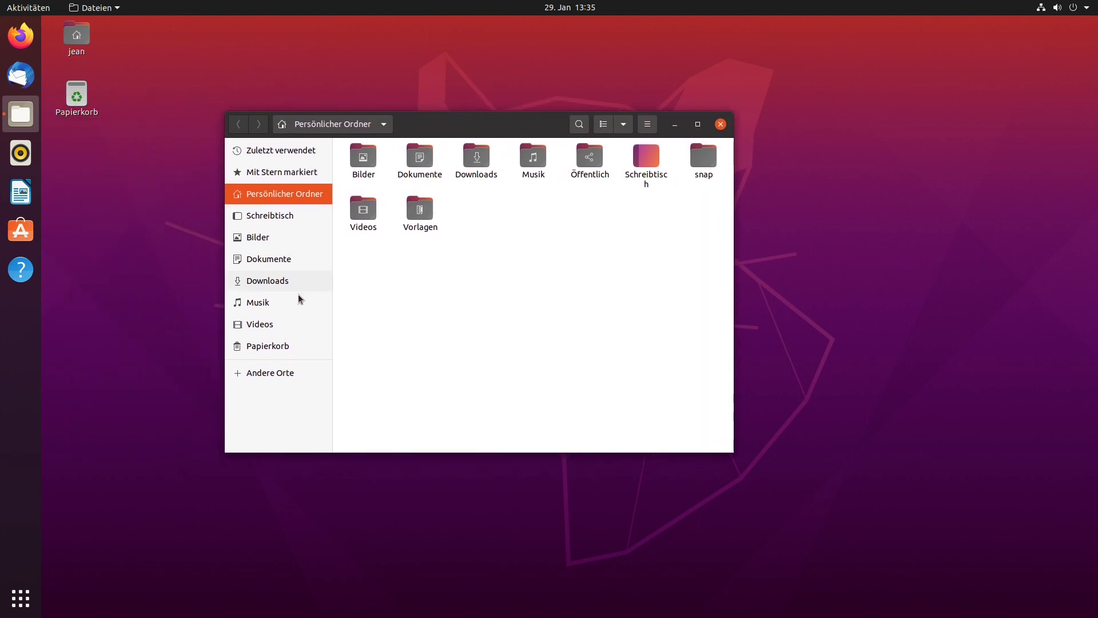
left_click(261, 374)
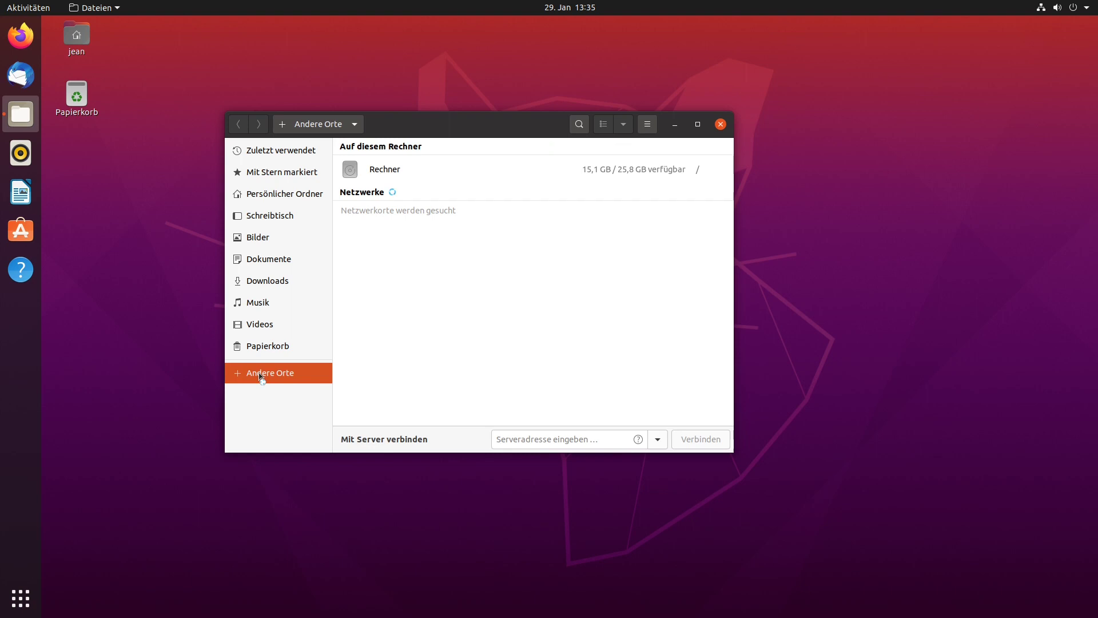
left_click(400, 169)
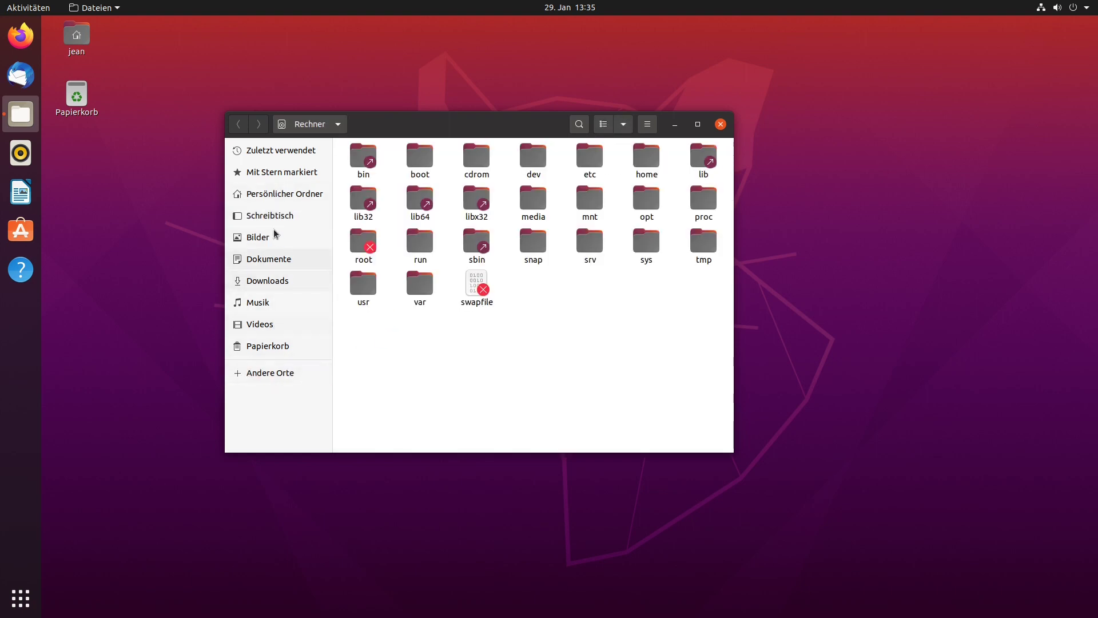
left_click(274, 196)
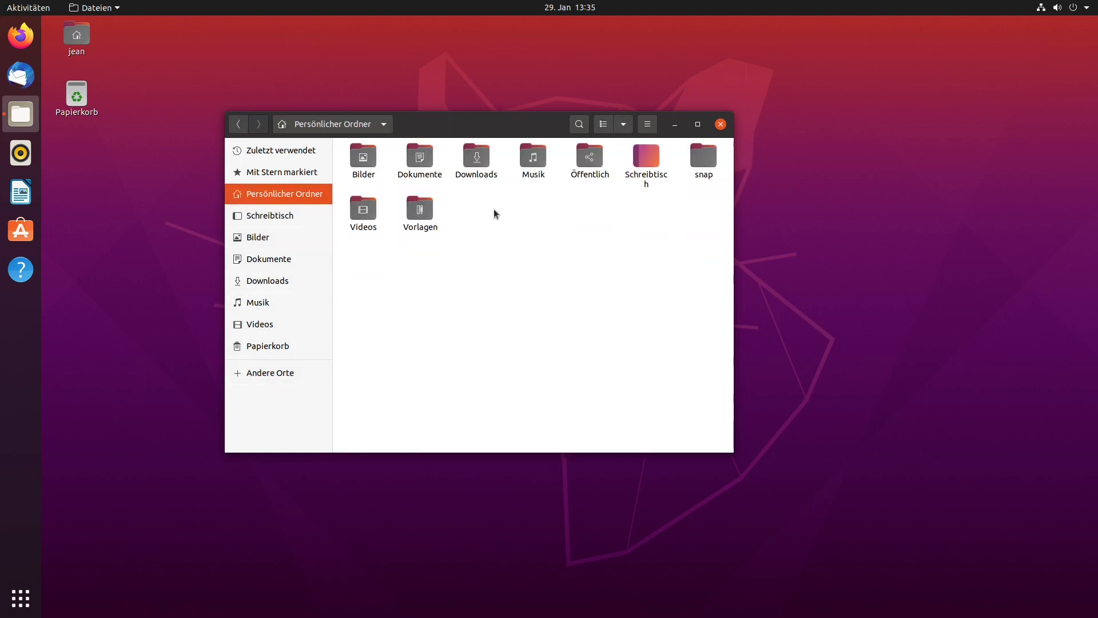
left_click(721, 124)
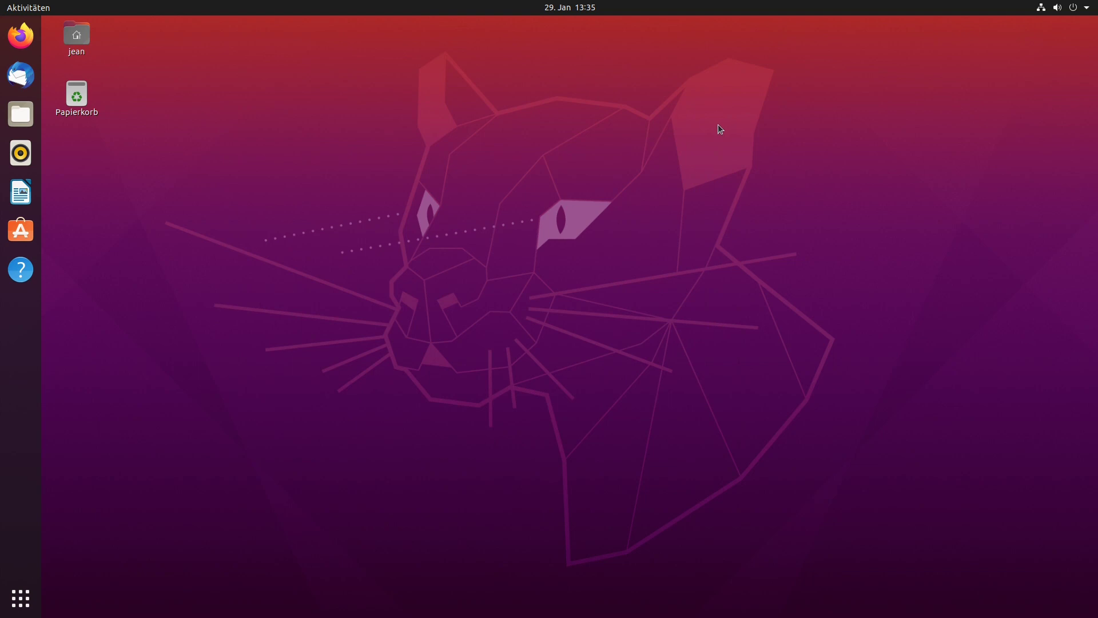